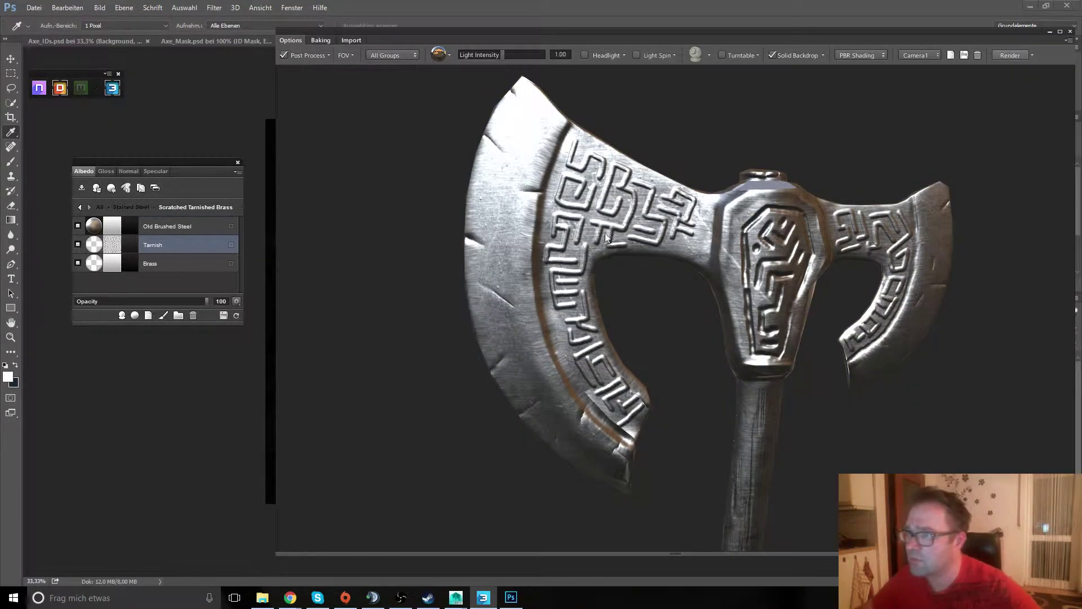
- Lower the axe preview's light intensity to 0.75, then select the Old Brushed Steel layer
mouse_move(617, 219)
mouse_down()
mouse_move(662, 194)
mouse_move(601, 212)
mouse_move(633, 211)
mouse_move(616, 245)
mouse_move(654, 228)
mouse_move(687, 239)
mouse_move(665, 247)
mouse_up()
scroll(614, 219, down, 3)
scroll(616, 219, down, 2)
scroll(653, 228, up, 2)
scroll(663, 257, up, 2)
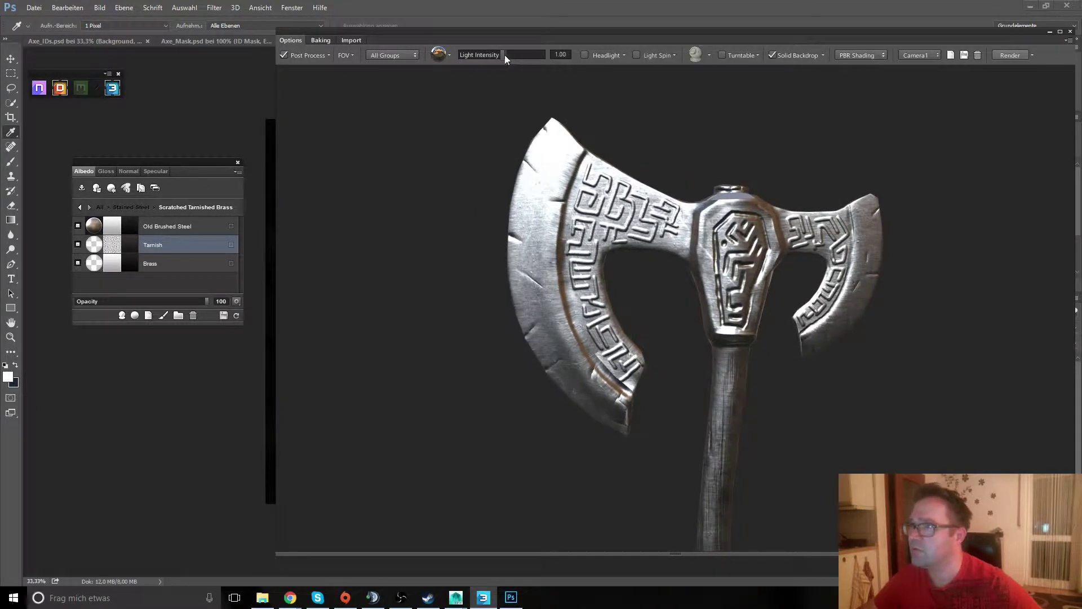
mouse_move(505, 55)
mouse_down()
mouse_move(455, 59)
mouse_move(491, 60)
mouse_up()
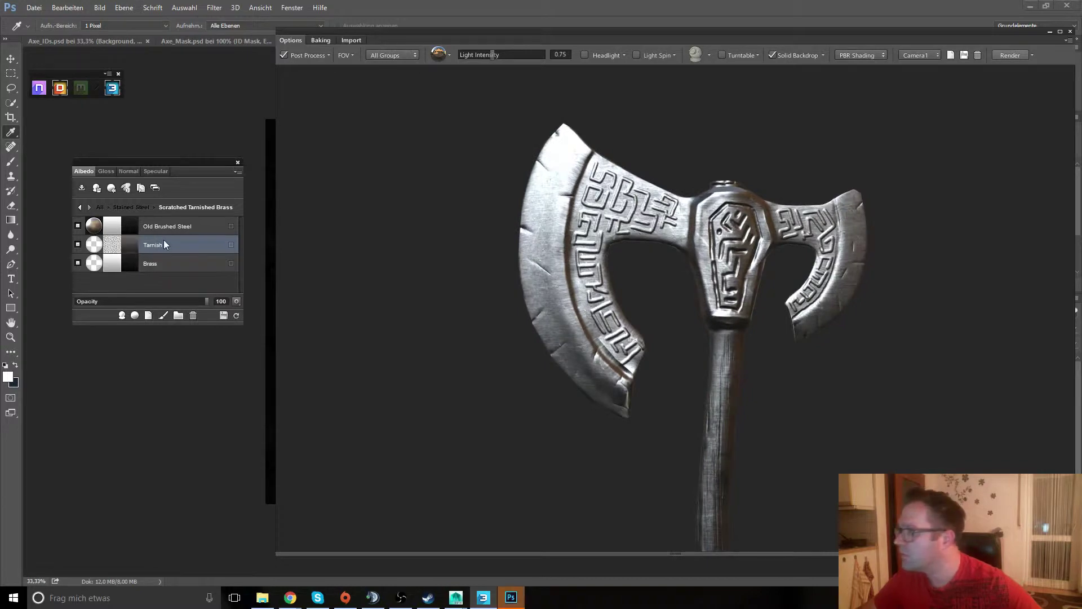
click(201, 229)
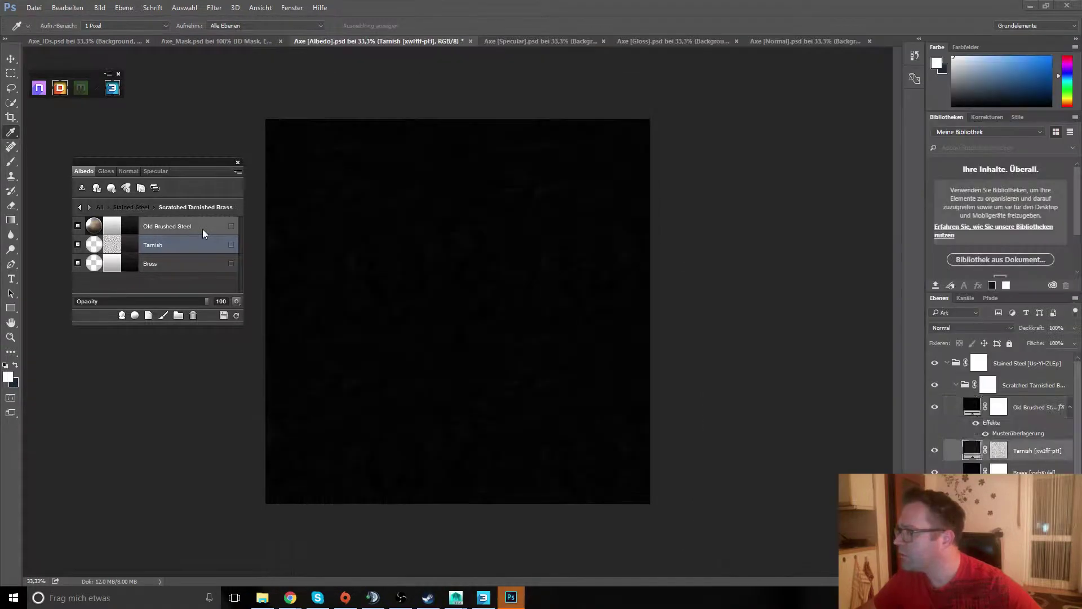
- Hide Old Brushed Steel and Tarnish to check bare brass, restore both, and return to Stained Steel
click(78, 226)
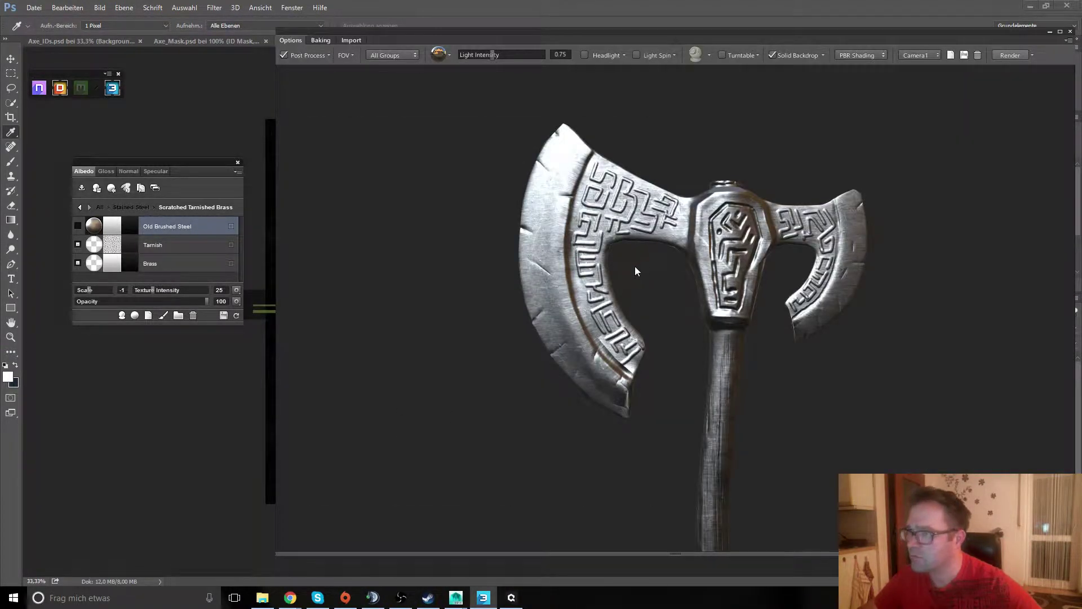
click(78, 245)
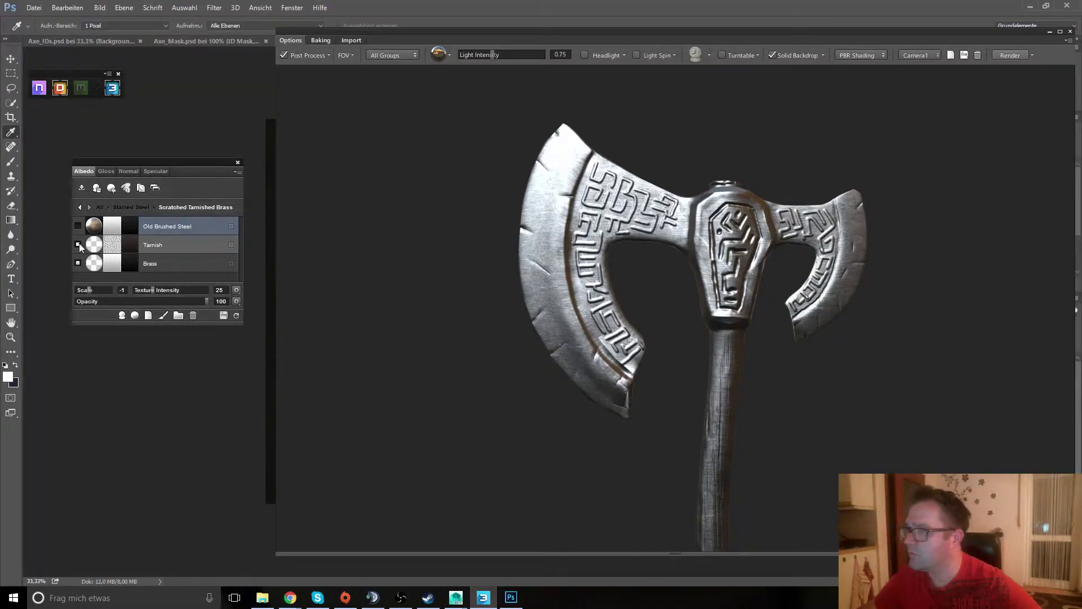
click(78, 244)
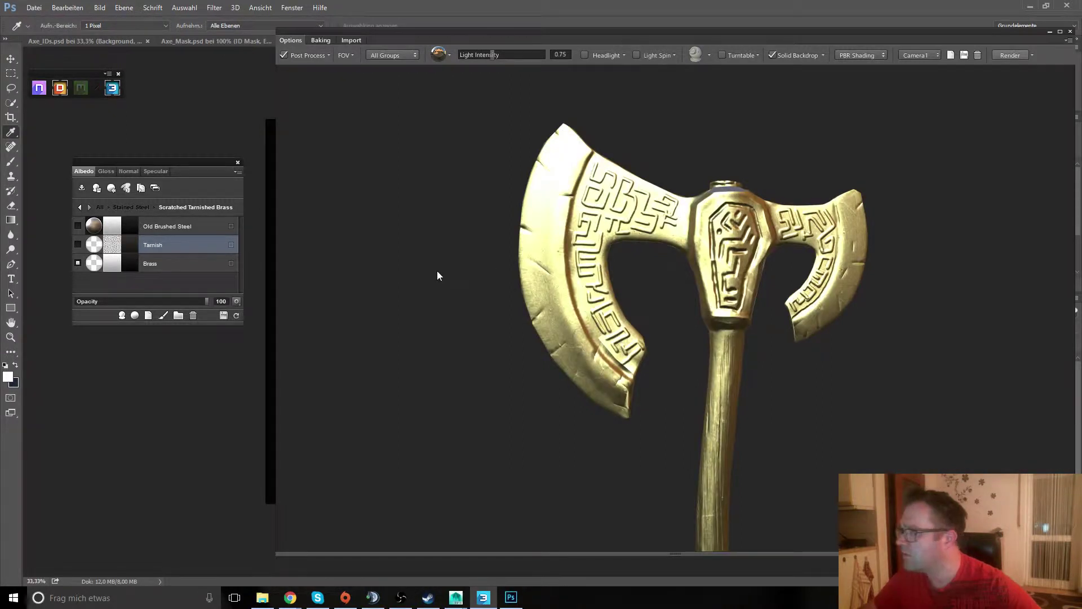
click(78, 244)
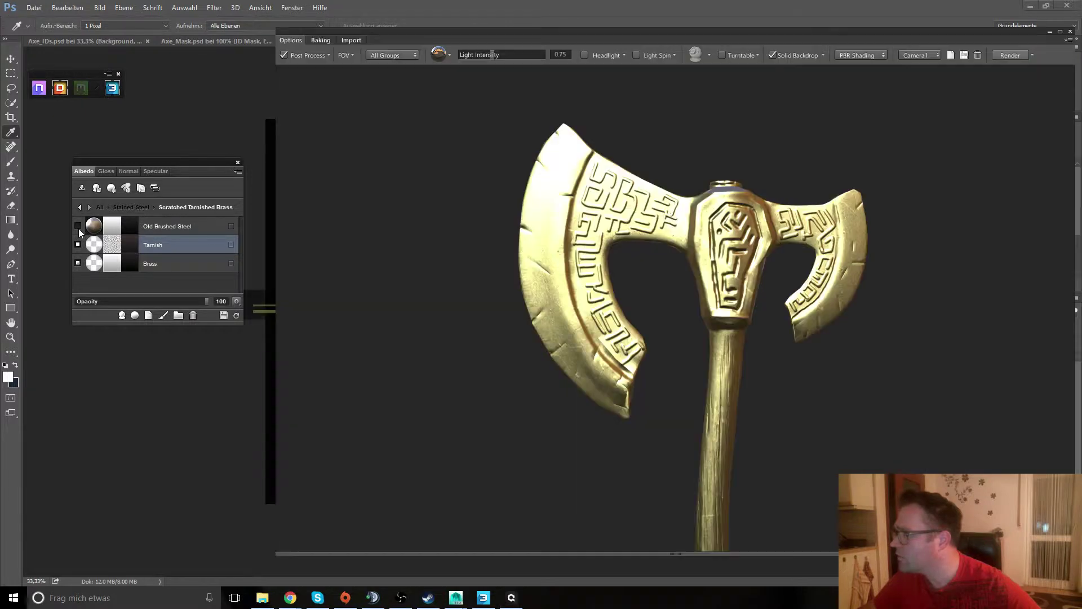
click(79, 226)
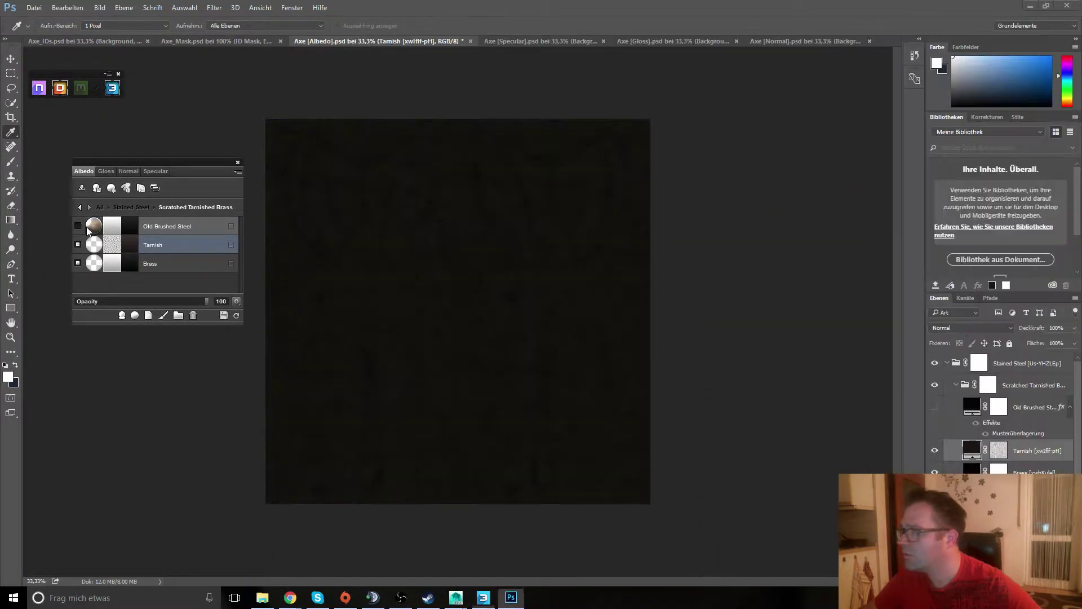
click(78, 225)
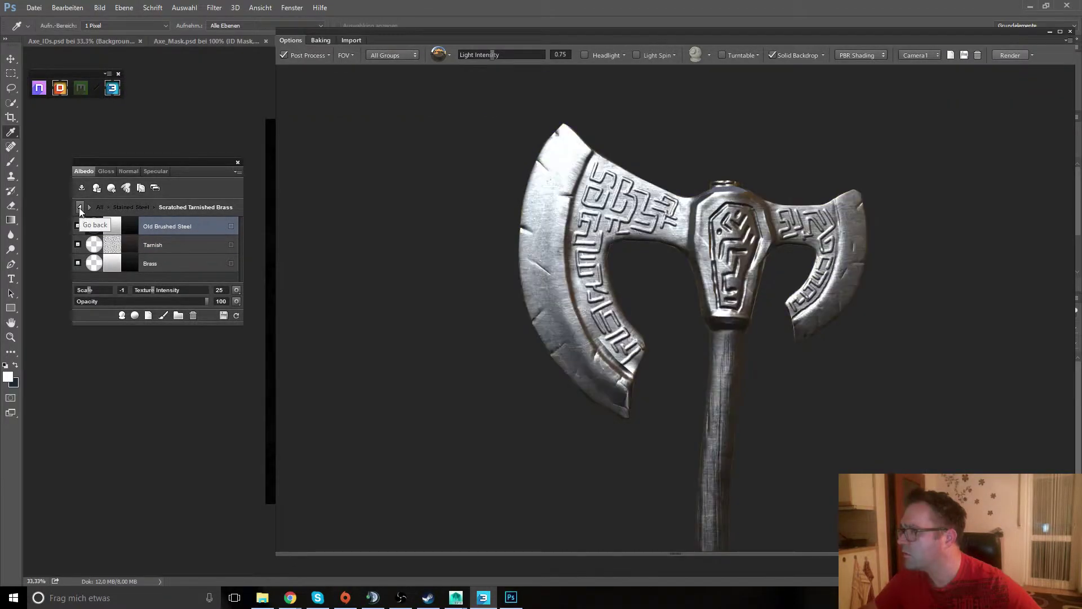
click(80, 207)
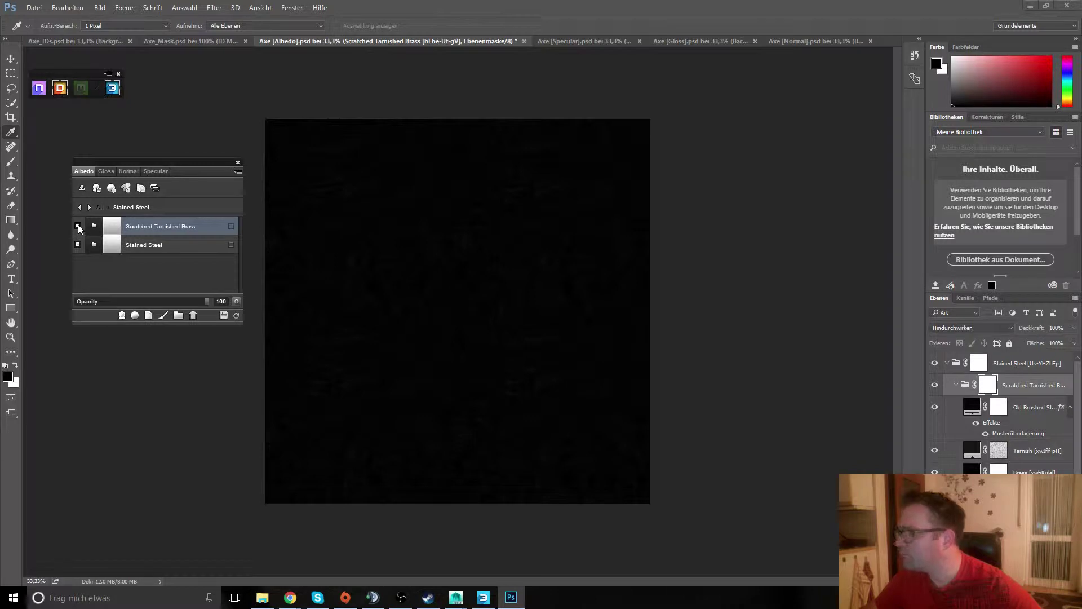
- Delete Old Brushed Steel from the Scratched Tarnished Brass group and return to Stained Steel
click(95, 226)
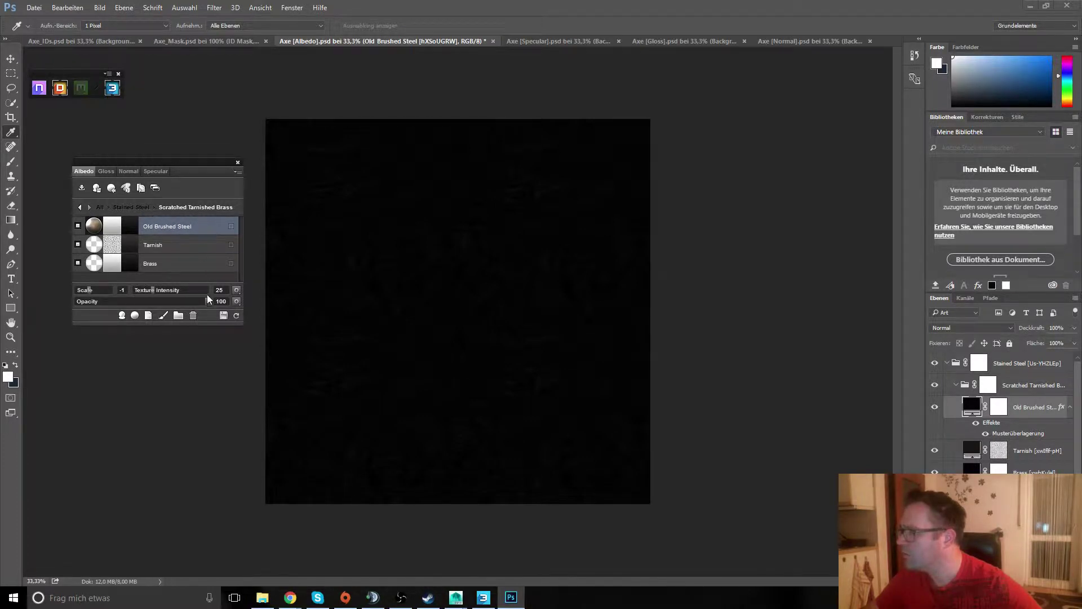
click(195, 314)
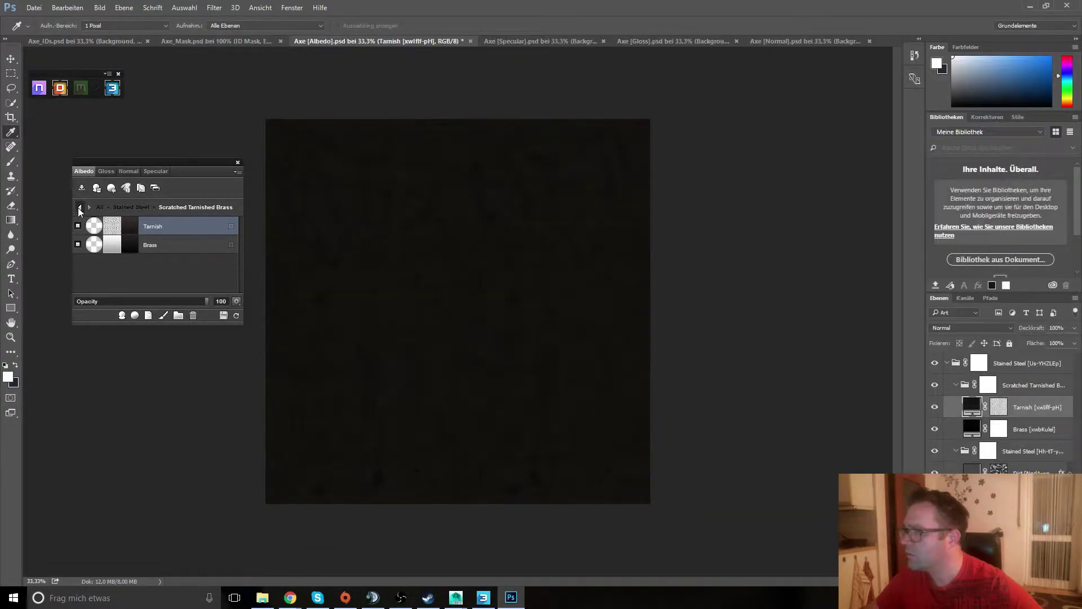
click(78, 207)
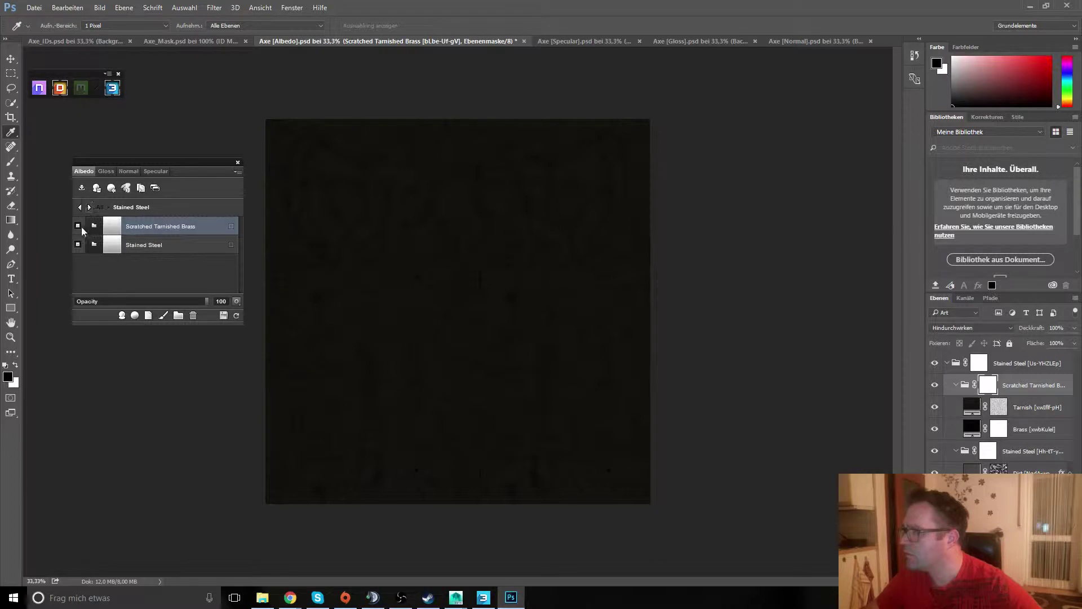
- Toggle the Scratched Tarnished Brass group off and on, then bring up the smart material library
click(78, 226)
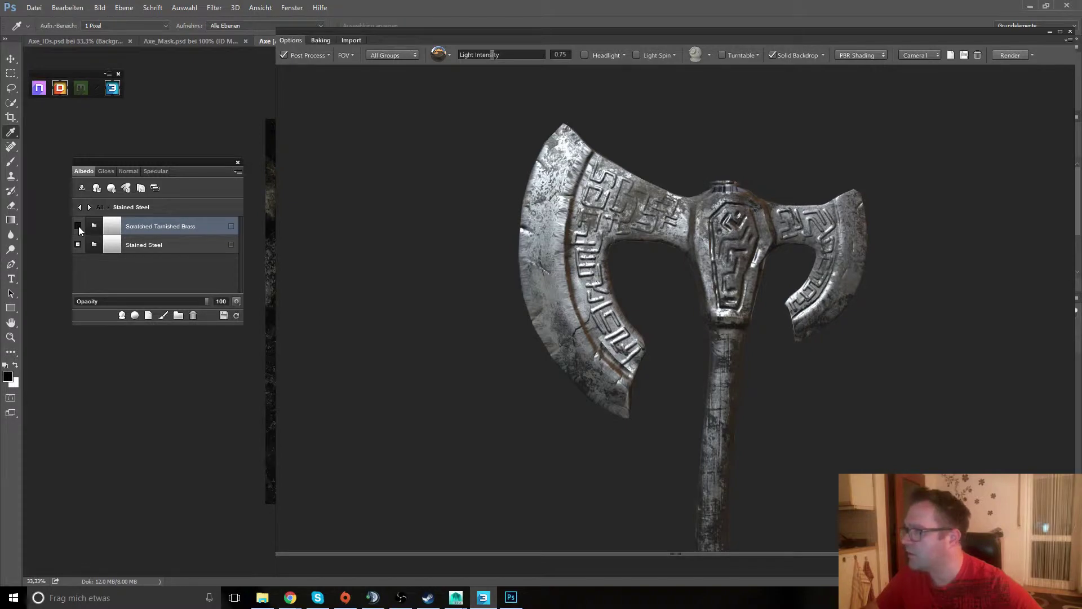
click(78, 226)
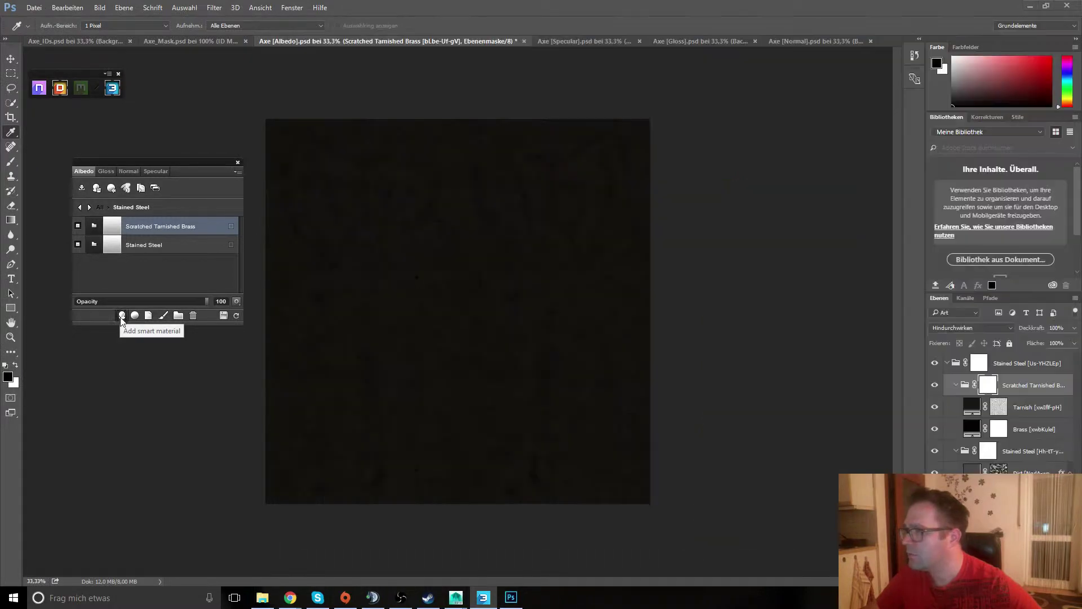
click(121, 316)
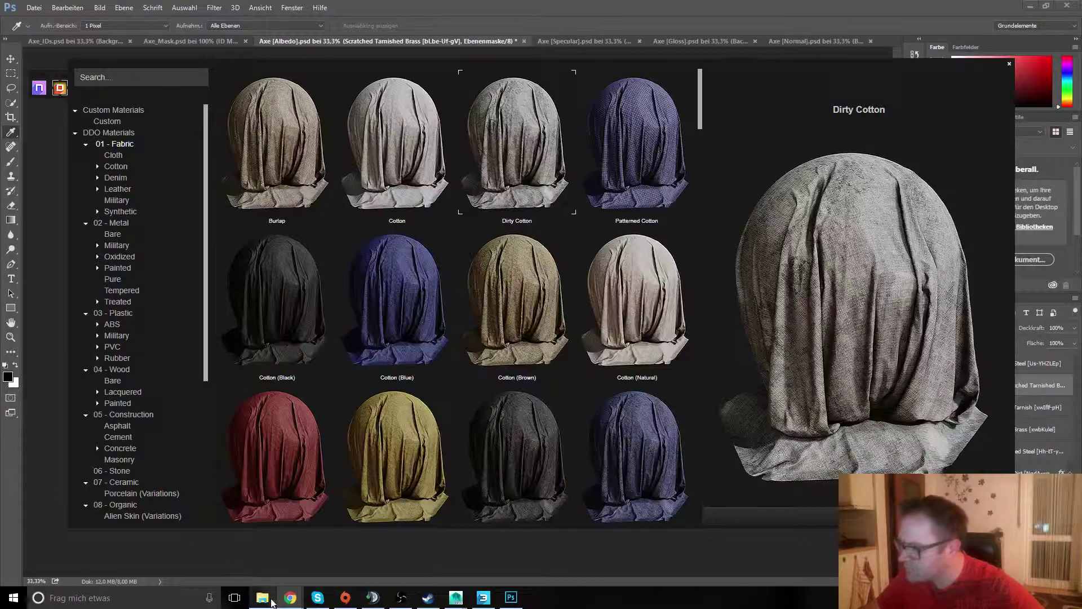
- Return from Chrome to the material library and move it up and left
click(349, 552)
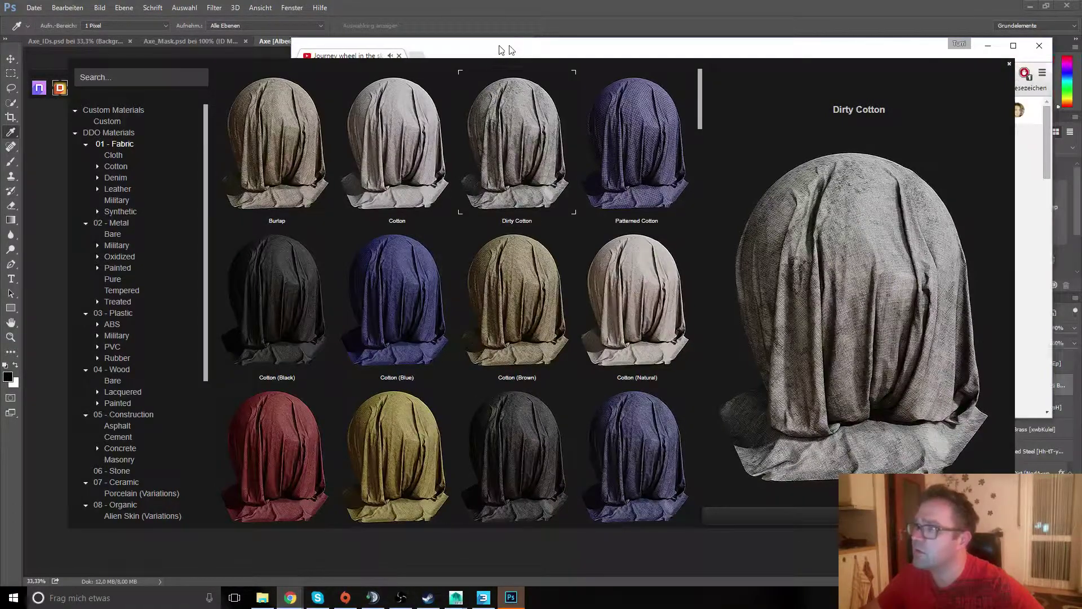
click(782, 388)
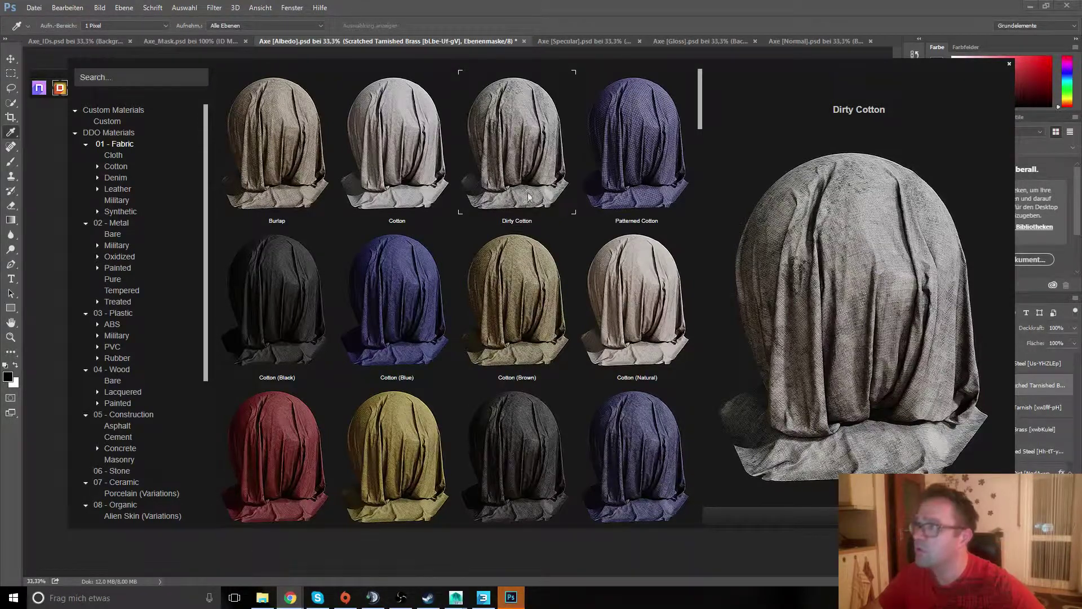
drag(749, 80, 672, 55)
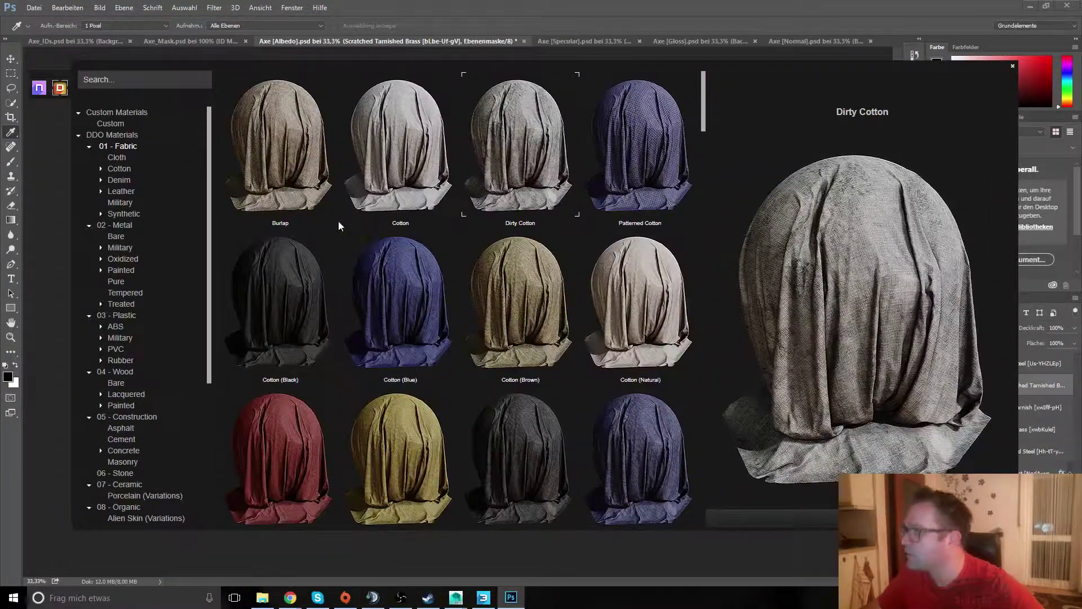
- Browse the 02 - Metal smart materials and apply Old Brushed Steel to the axe
scroll(156, 304, down, 5)
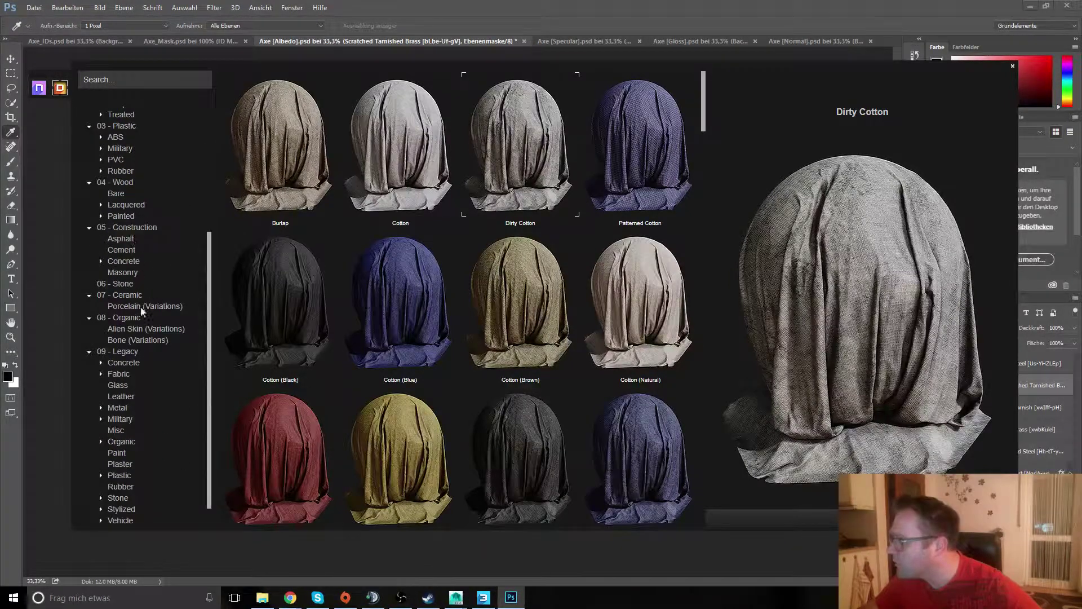
scroll(131, 338, up, 3)
scroll(141, 226, up, 1)
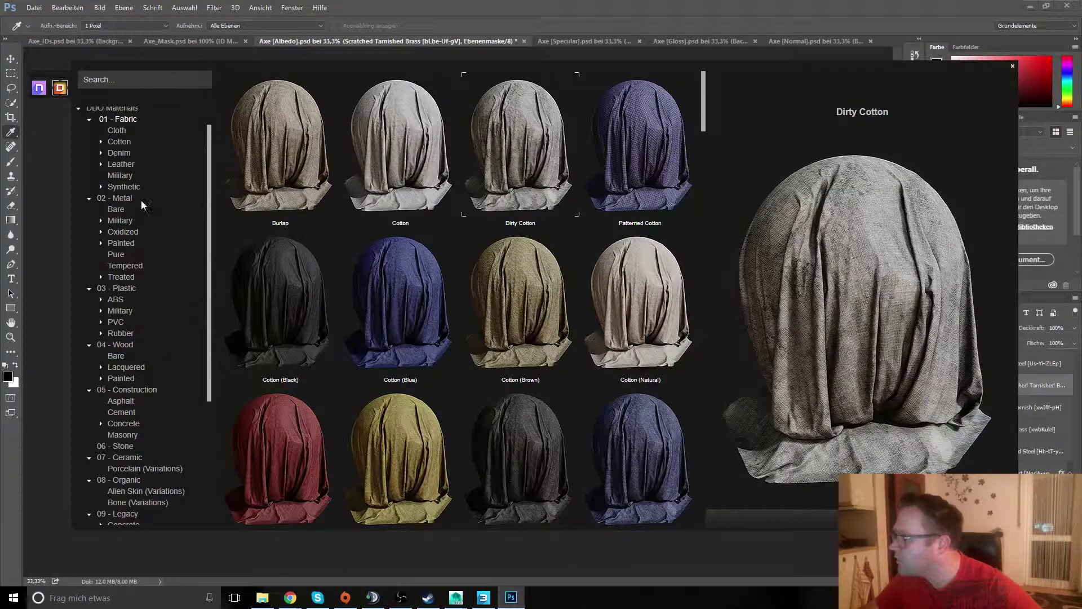
scroll(138, 192, up, 1)
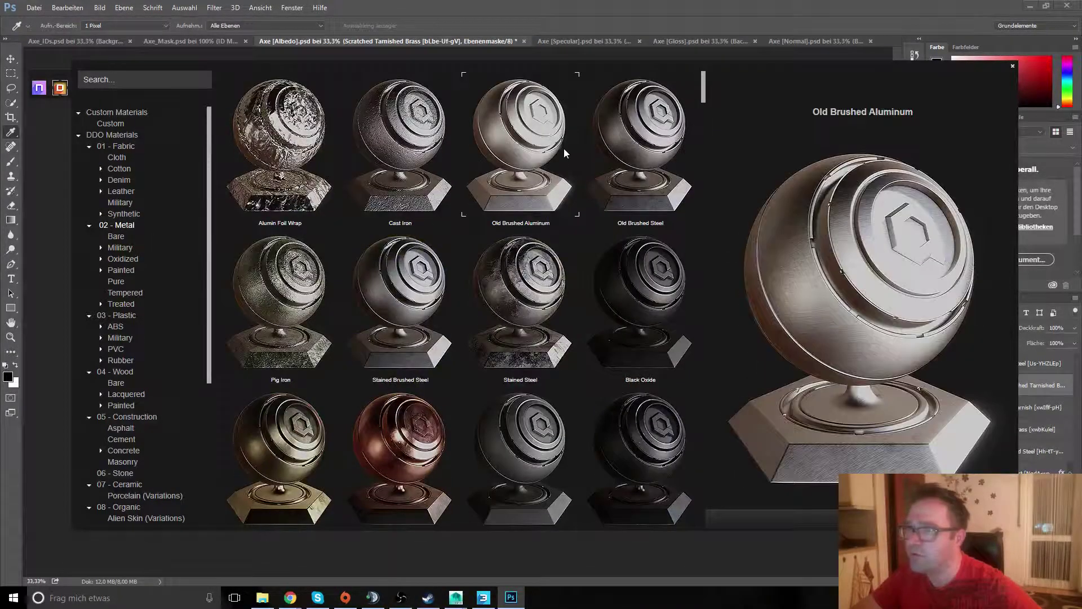
drag(702, 93, 705, 159)
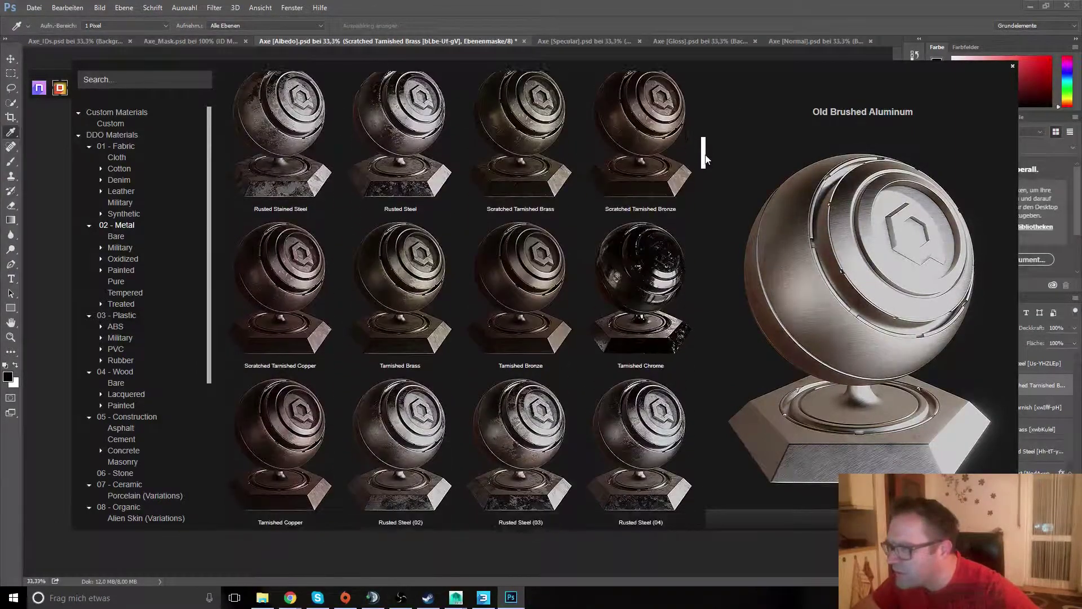
mouse_move(706, 159)
mouse_down()
mouse_move(711, 296)
mouse_move(688, 495)
mouse_move(728, 78)
mouse_up()
scroll(711, 224, down, 3)
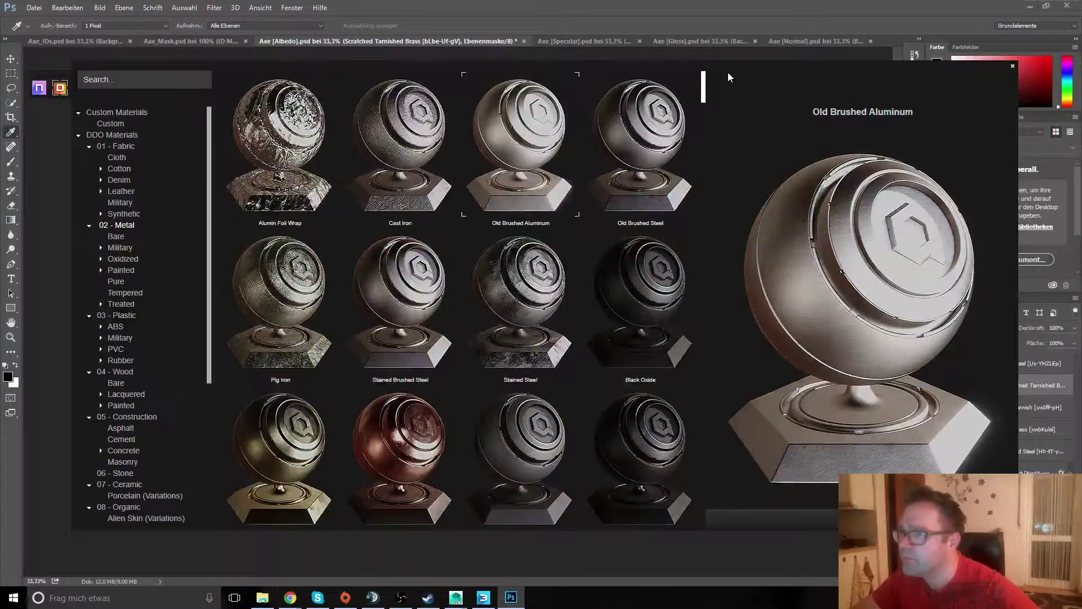
click(631, 134)
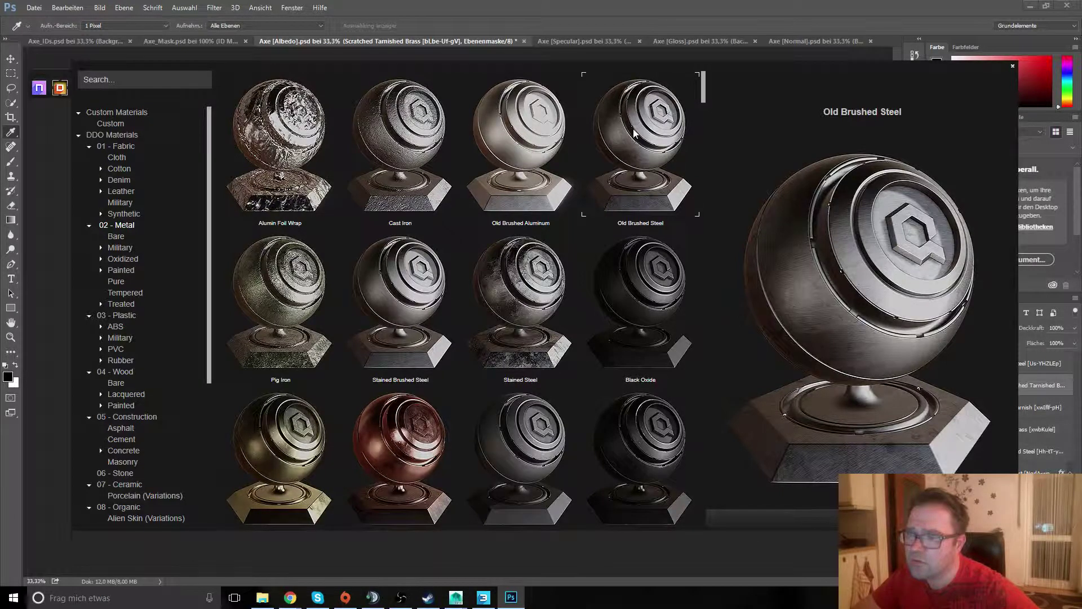
double_click(634, 134)
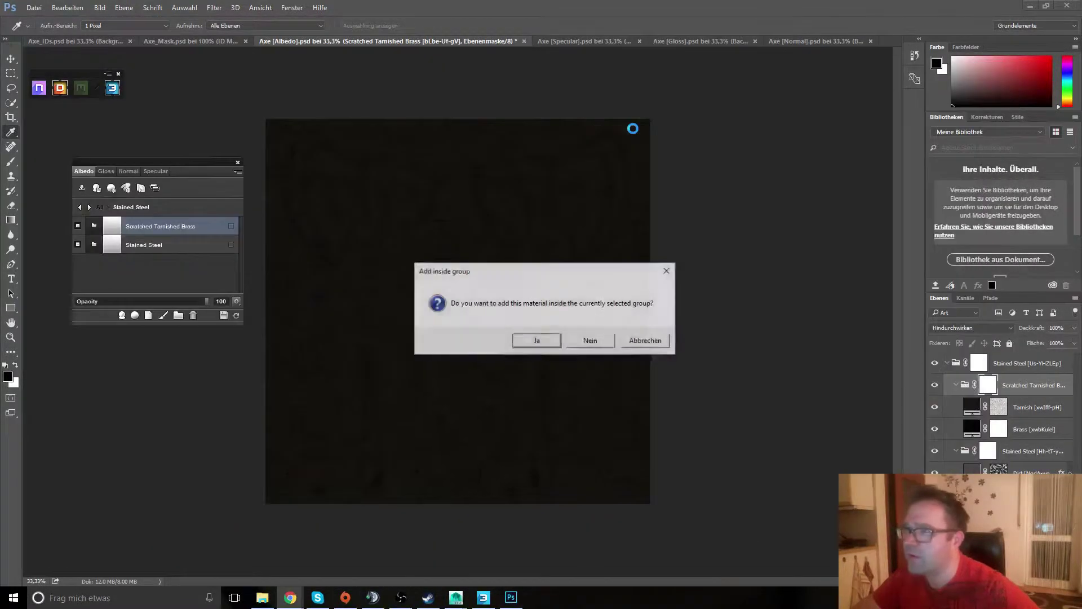
- Confirm adding Old Brushed Steel inside the group with Ja and return to the document
click(550, 342)
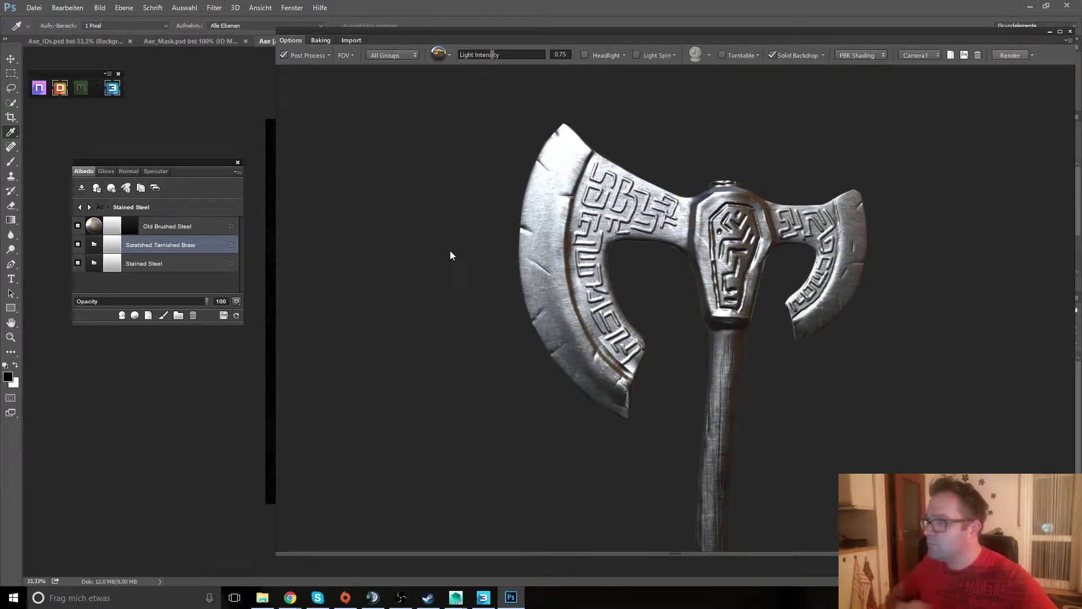
click(154, 233)
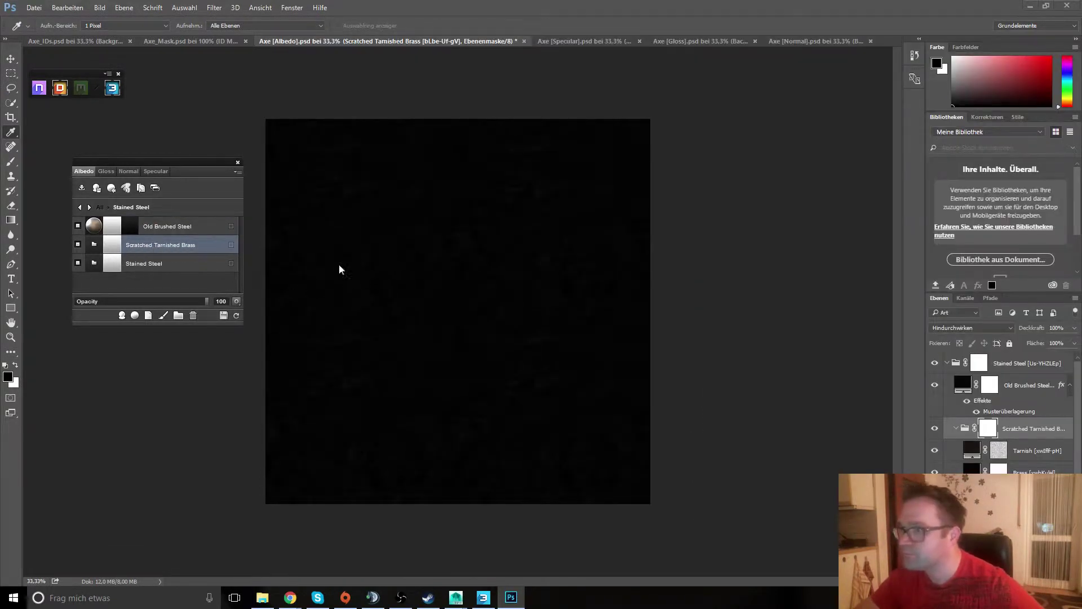
- Check the Twitch stream chat in Chrome, then minimize the browser
click(350, 550)
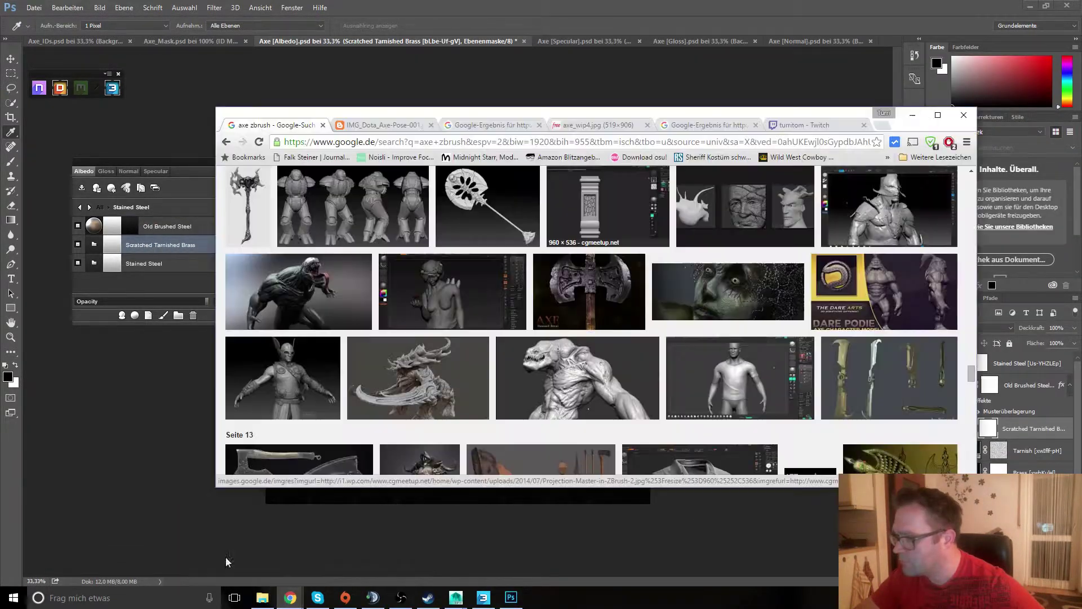
click(812, 121)
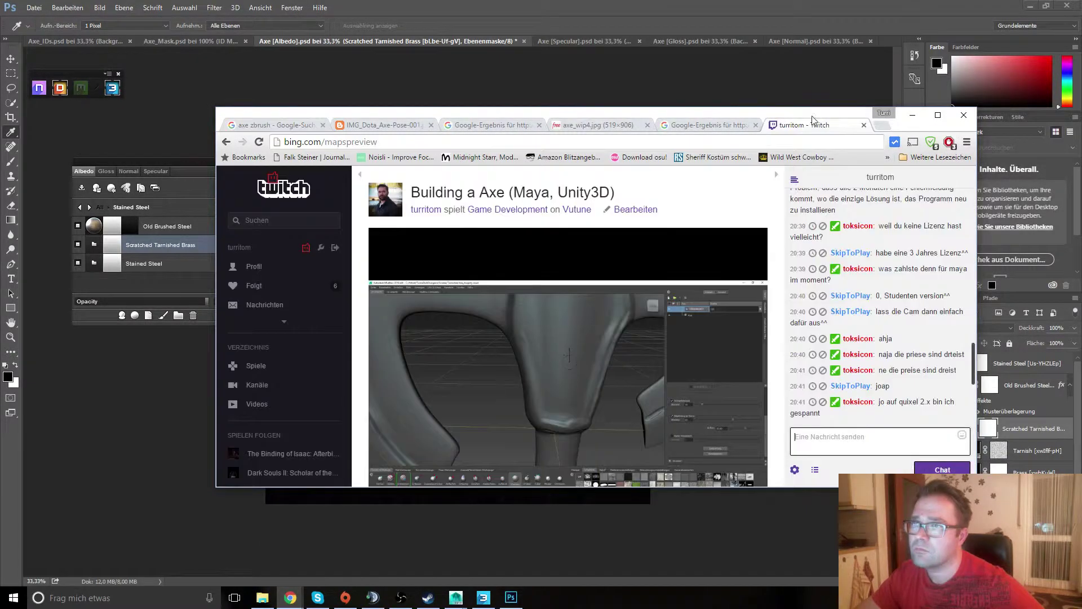
drag(796, 117, 815, 119)
click(931, 115)
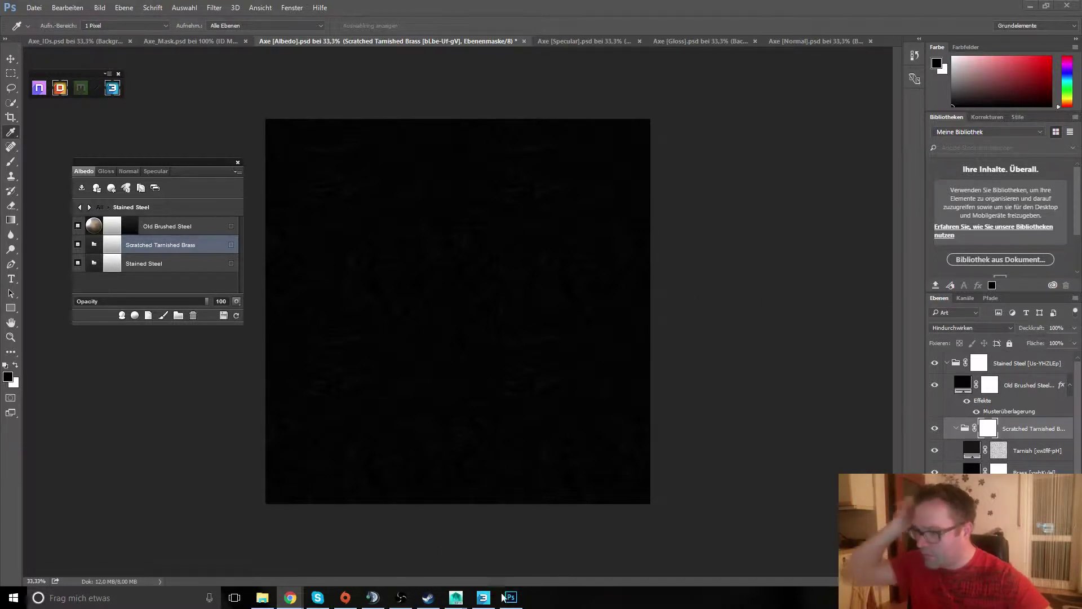
- Bring up the axe's 3D preview and close the material library without choosing anything
click(483, 597)
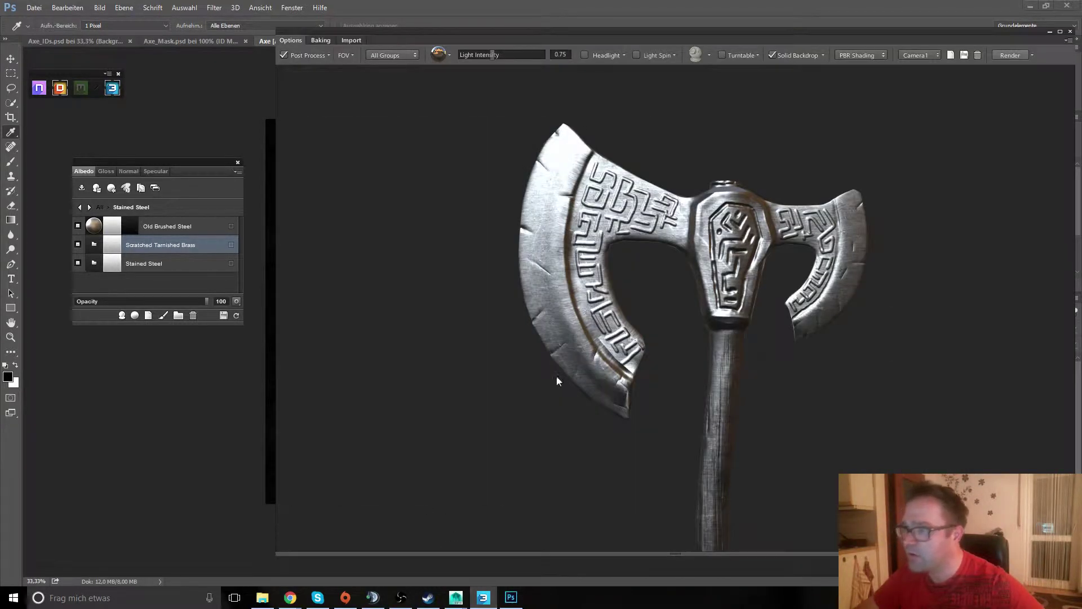
click(99, 225)
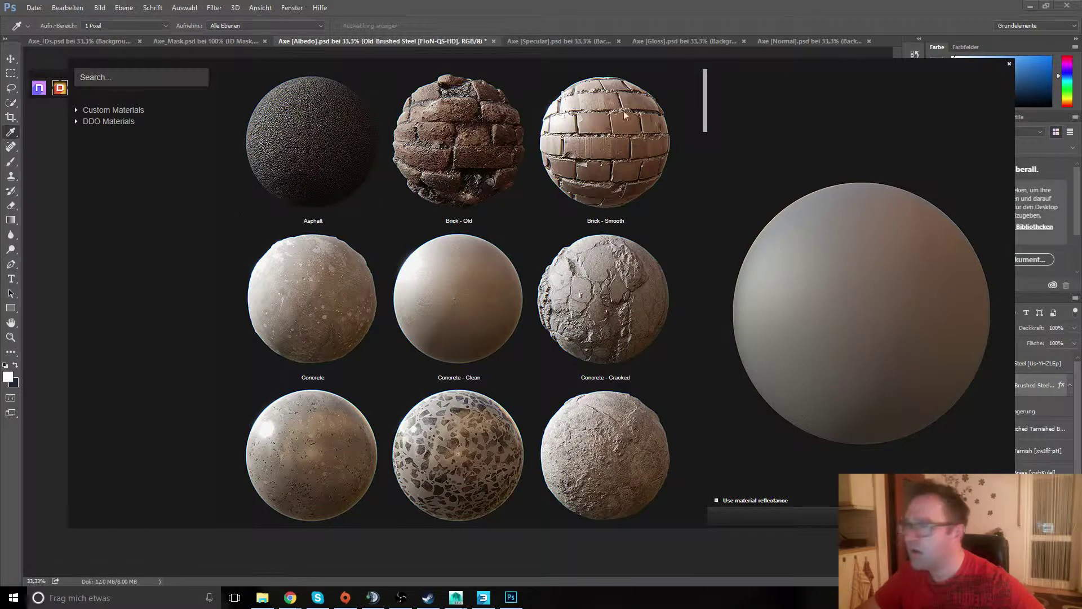
click(1009, 65)
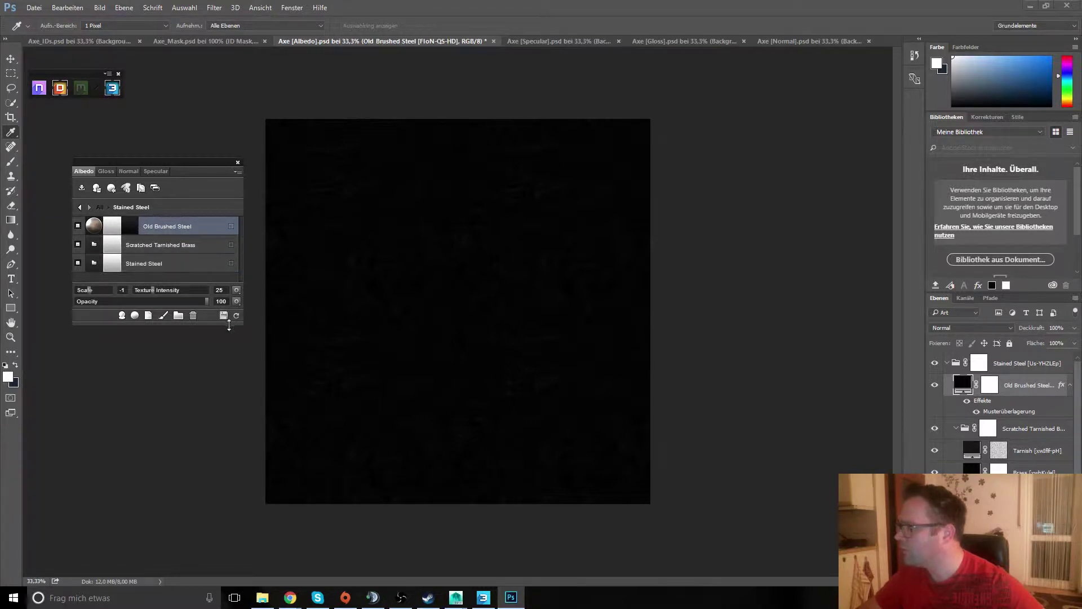
- Enlarge the material panel and delete Old Brushed Steel, confirming with Ja
drag(240, 324, 248, 399)
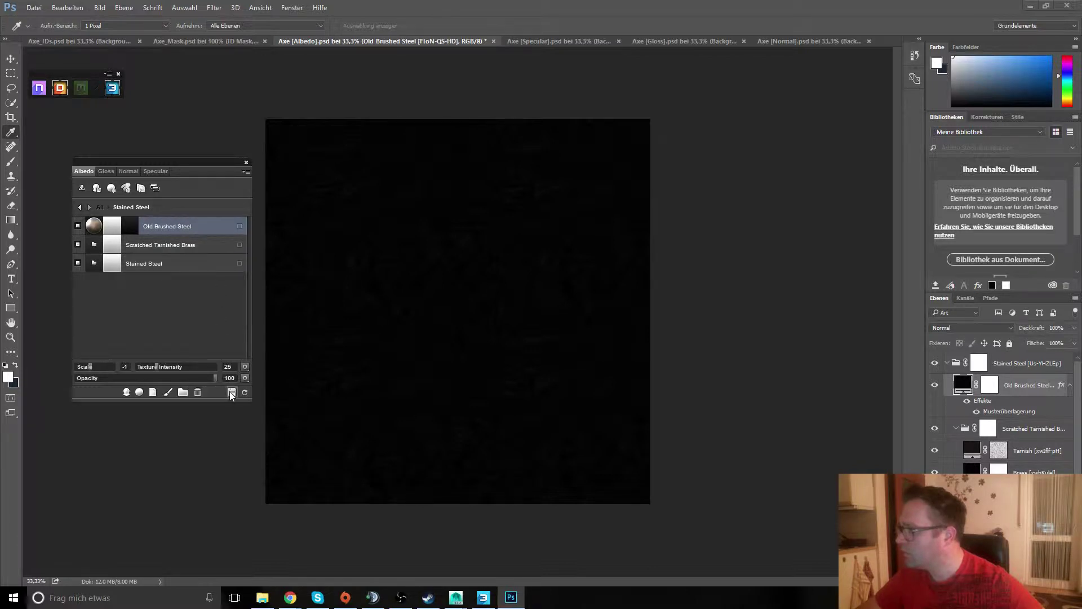
click(198, 392)
click(500, 340)
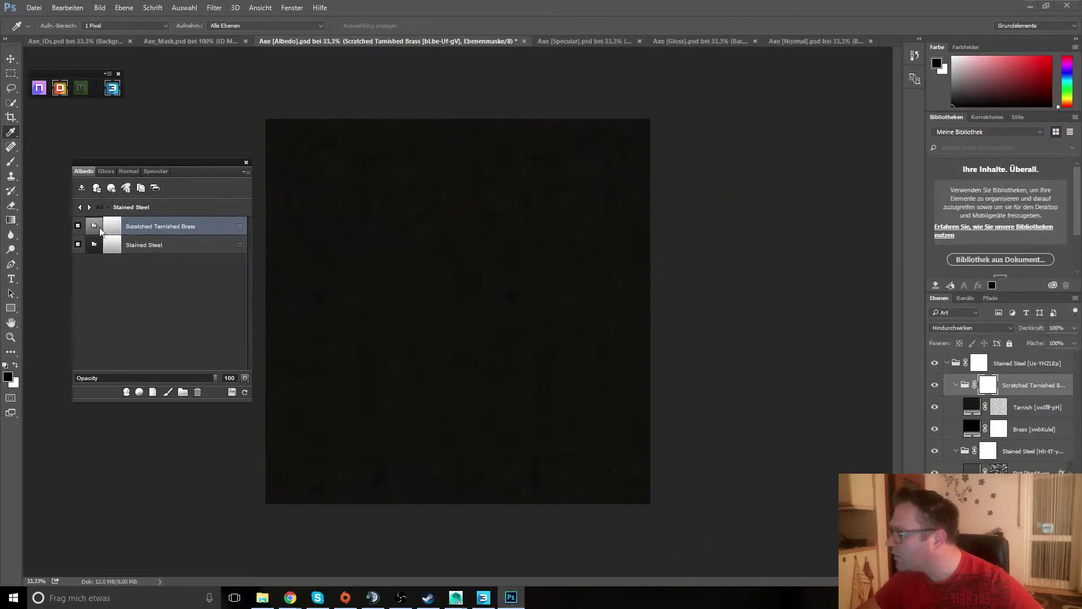
- Browse the 02 - Metal library's Oxidized, Pure, Painted and Bare categories for a new material
click(126, 392)
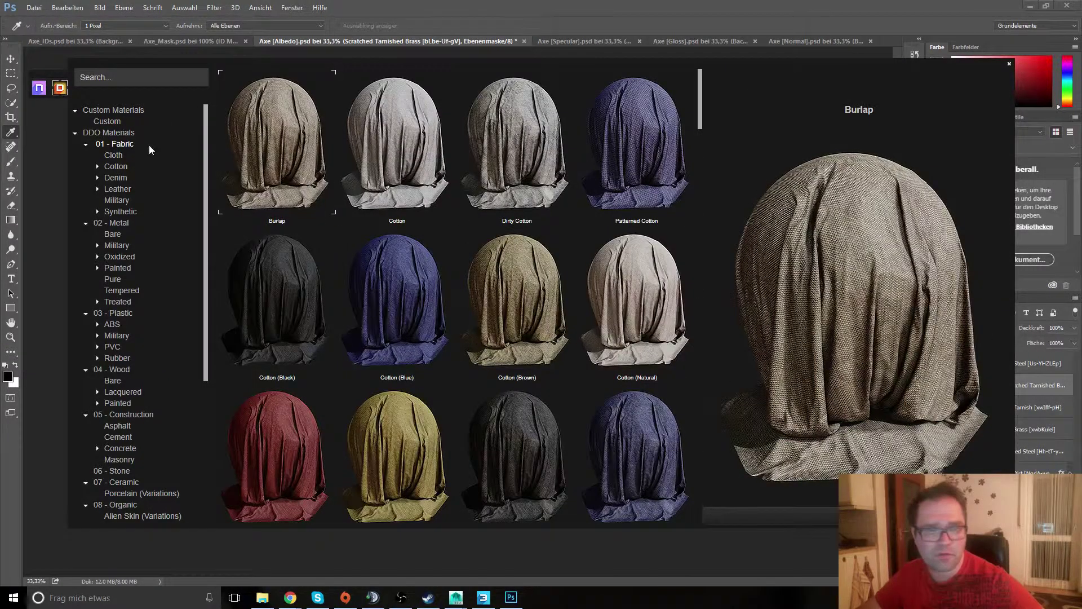
click(122, 223)
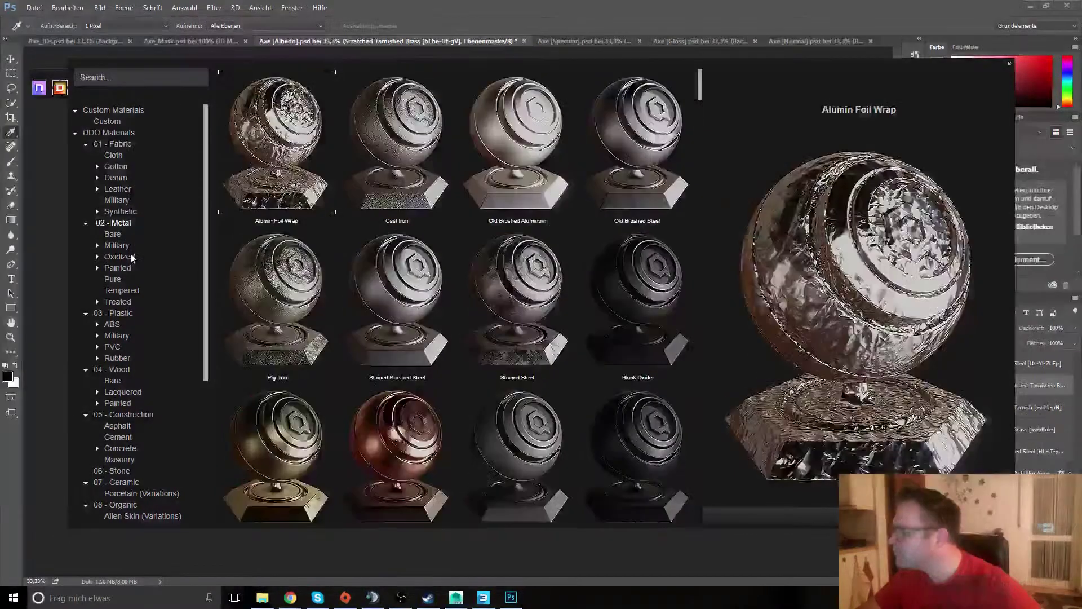
click(120, 257)
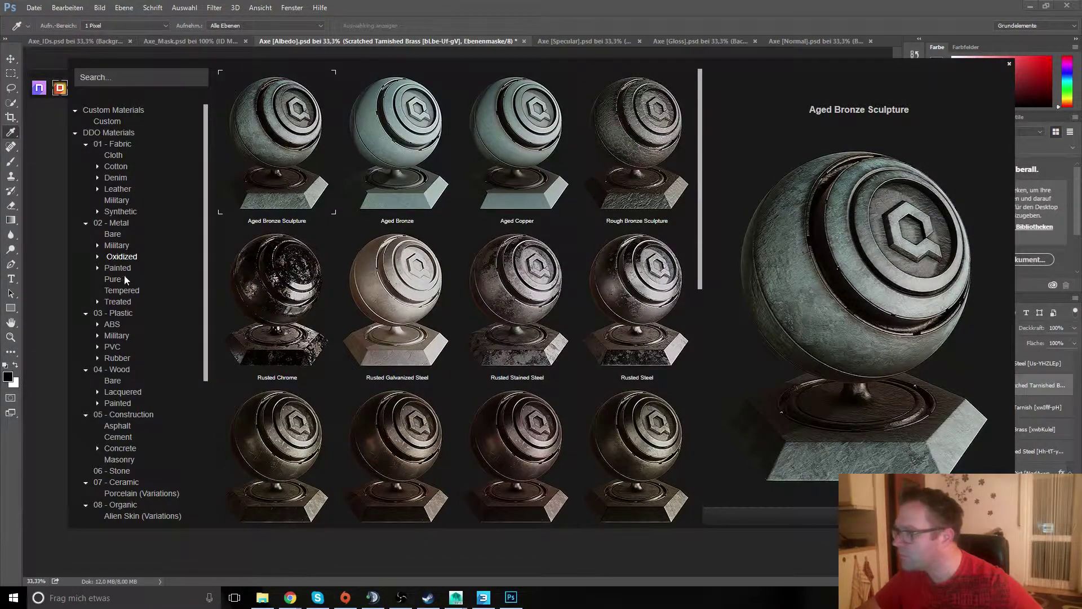
click(121, 276)
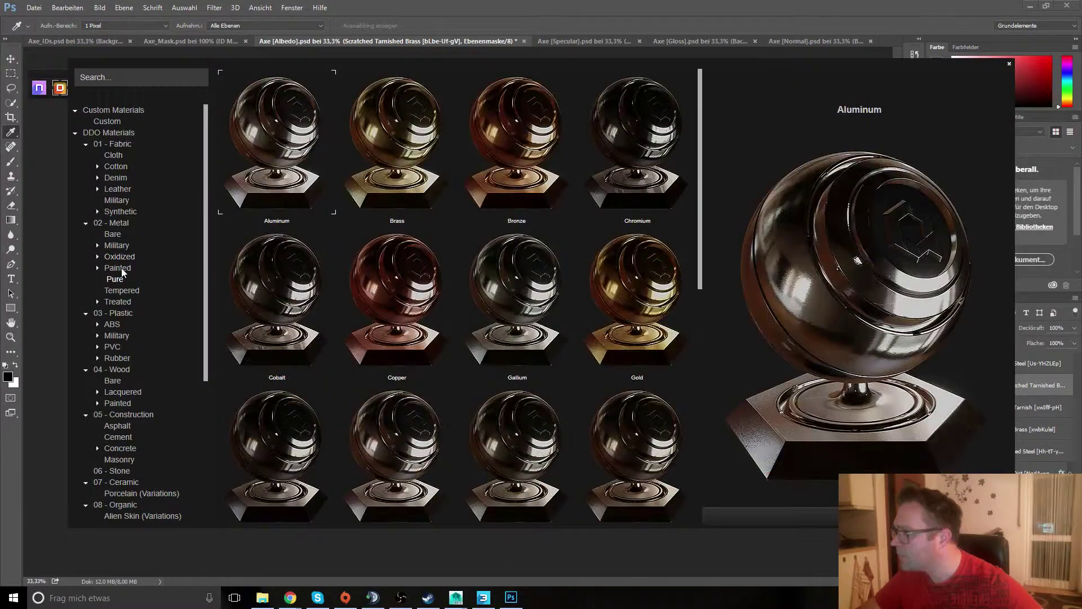
click(121, 268)
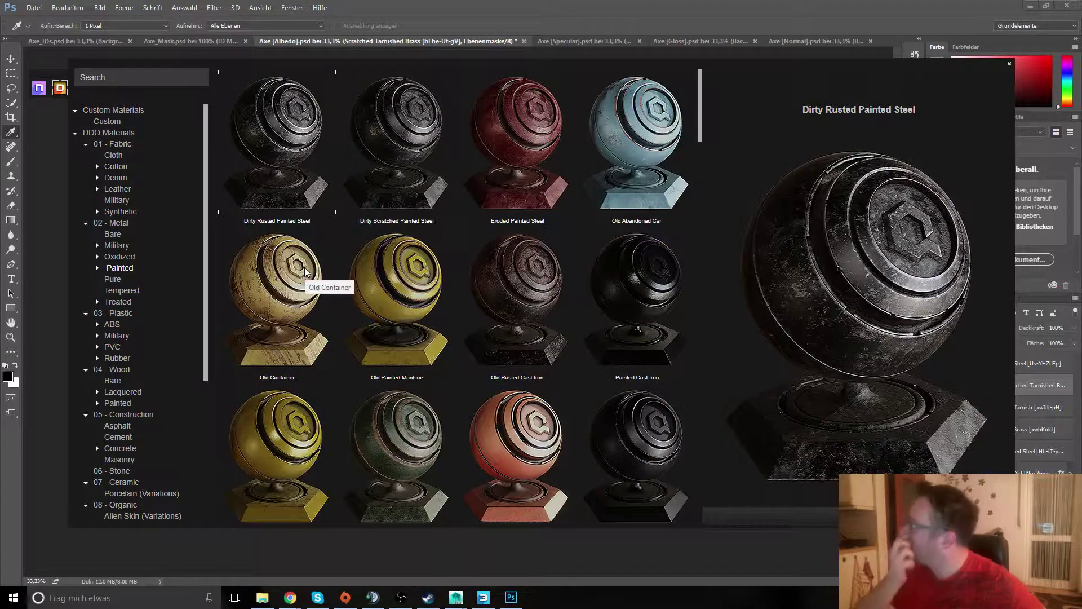
click(116, 235)
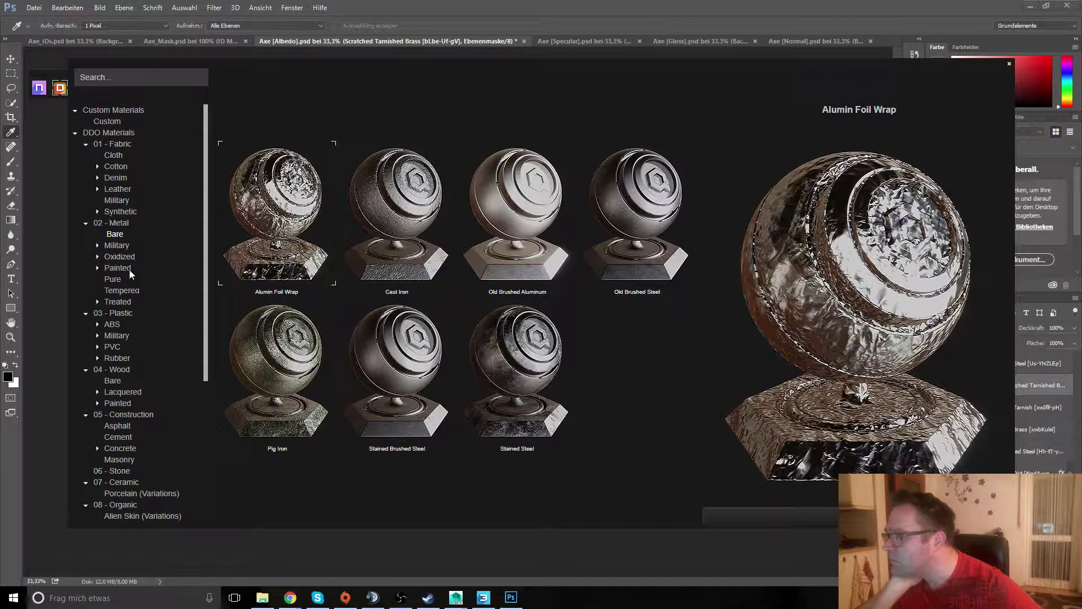
click(125, 269)
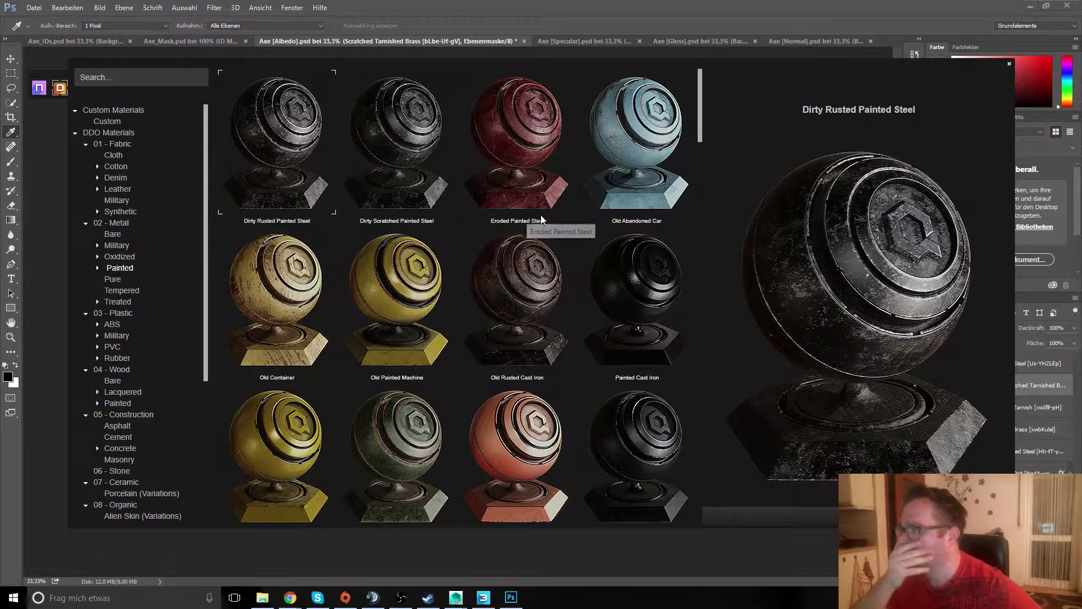
- Scroll the painted steel materials, return to Bare metal, and pick Stained Steel
scroll(541, 220, down, 1)
scroll(541, 220, down, 1)
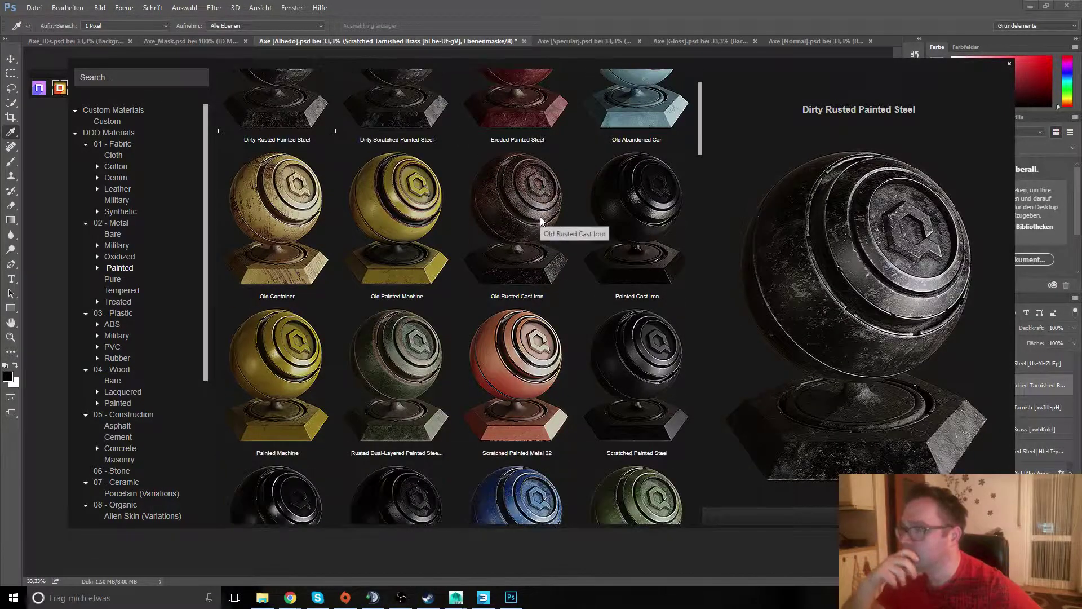
scroll(541, 219, down, 1)
scroll(541, 220, down, 1)
scroll(541, 222, up, 1)
scroll(541, 223, up, 1)
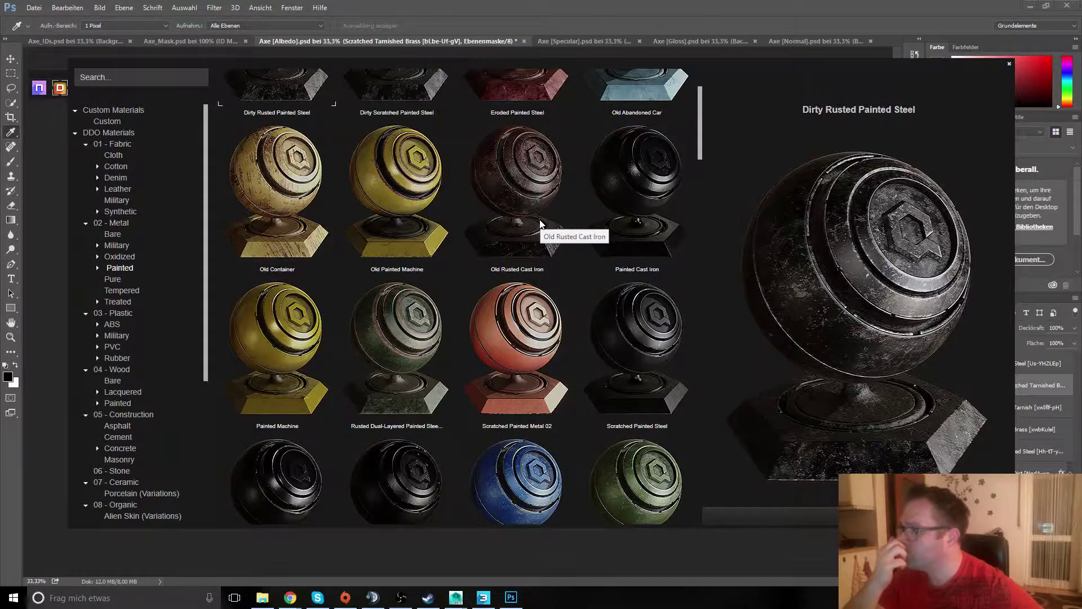
scroll(539, 221, down, 3)
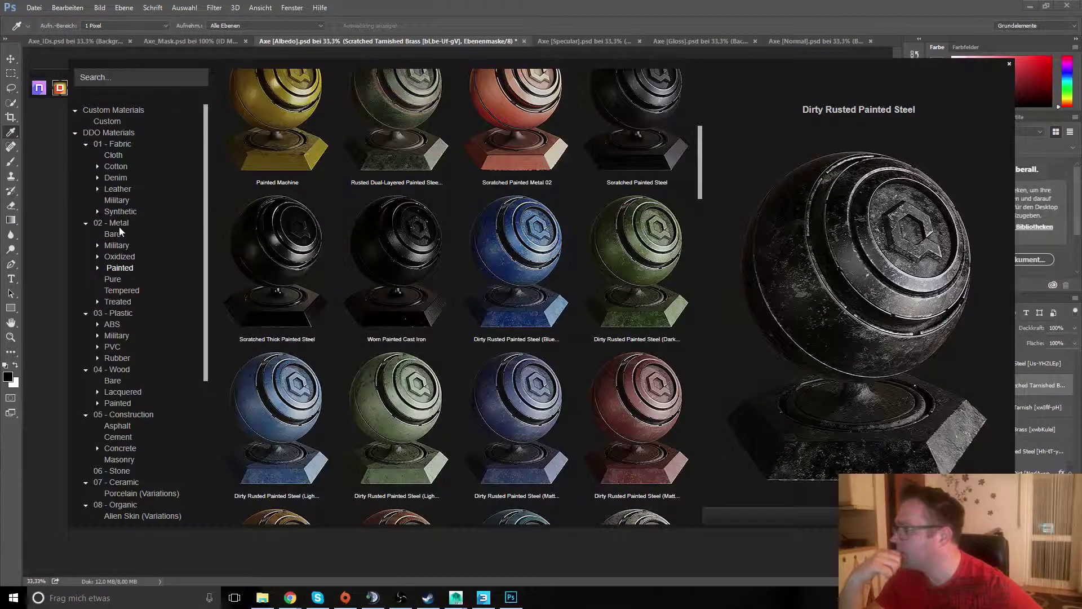
click(115, 232)
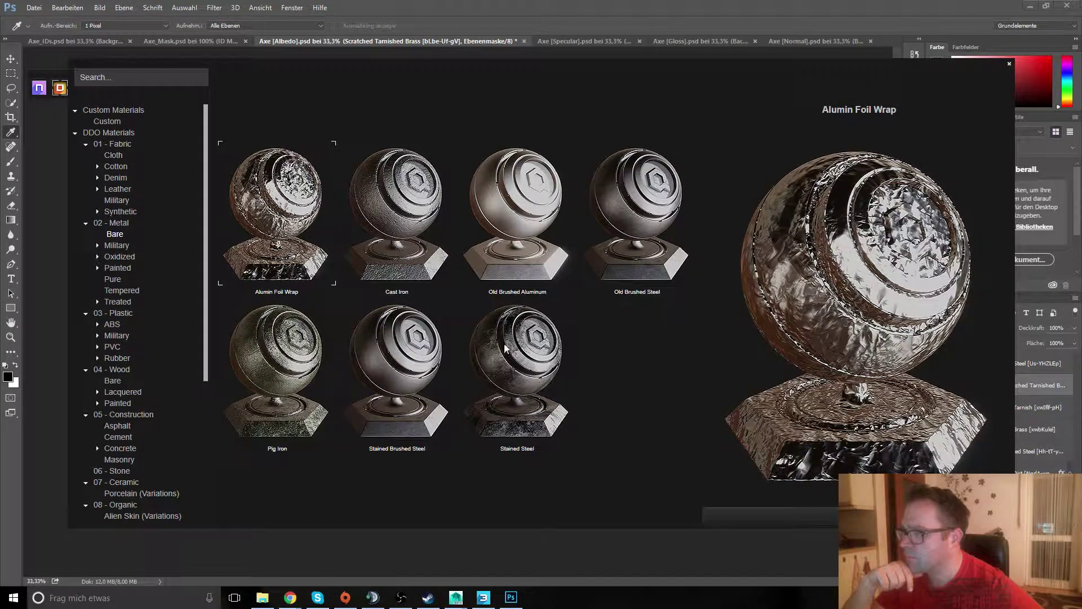
click(506, 338)
- Add Stained Steel to the group, inspect the axe, and open Steel Base's colour swatch
click(533, 340)
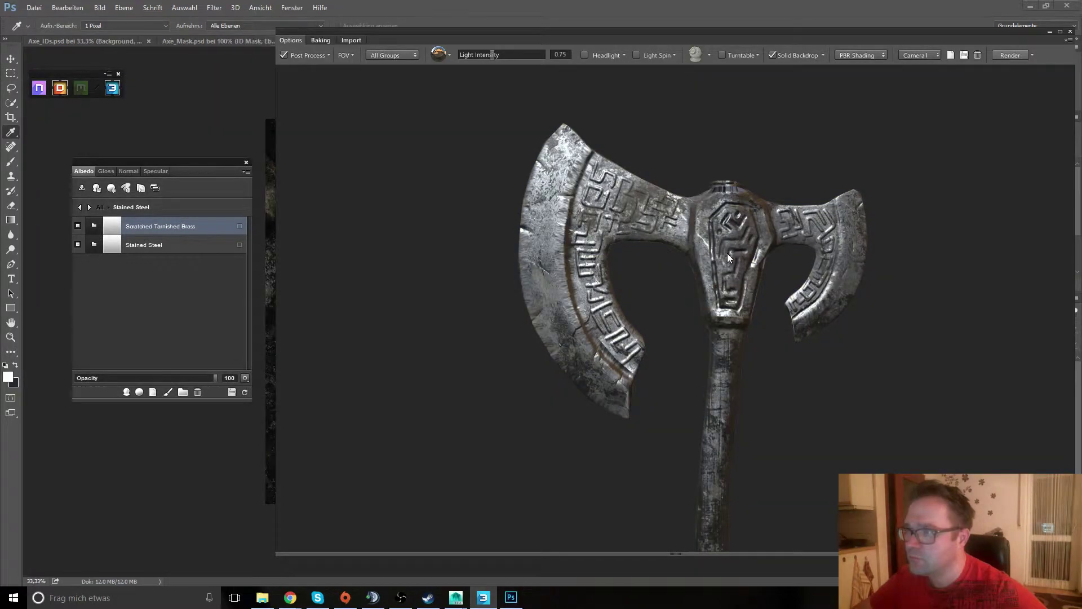
mouse_move(723, 247)
mouse_down()
mouse_move(766, 272)
mouse_move(799, 276)
mouse_move(733, 273)
mouse_move(743, 254)
mouse_move(775, 259)
mouse_move(728, 255)
mouse_up()
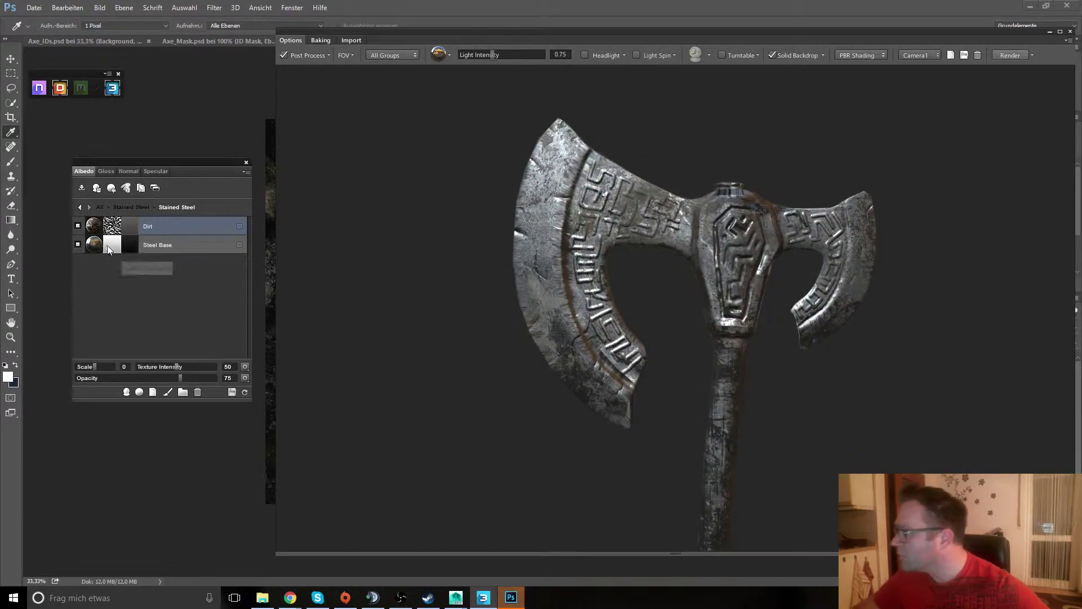
click(133, 242)
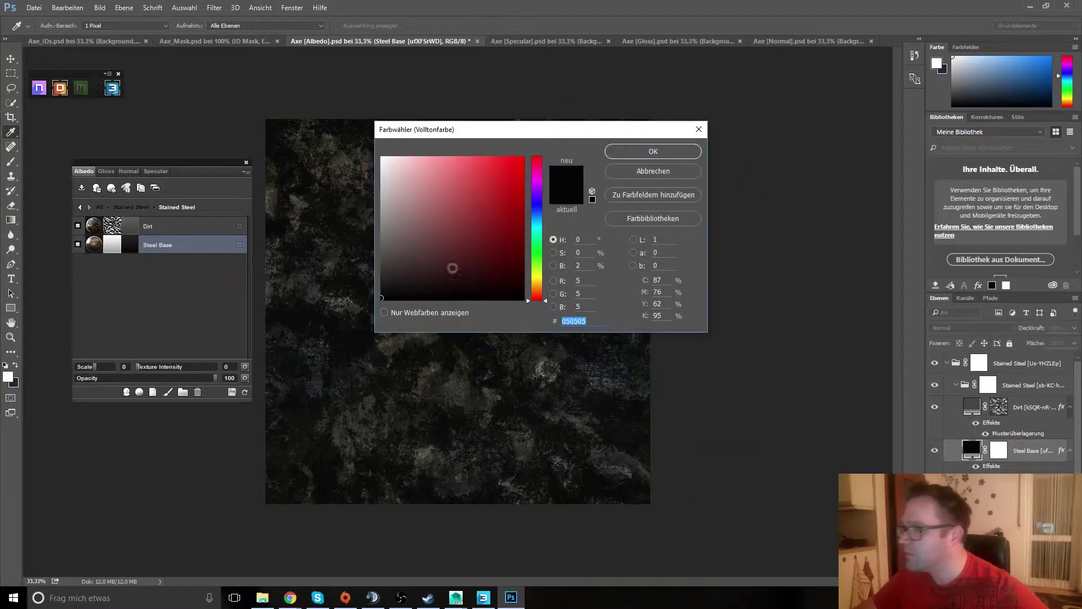
- Cancel the Farbwähler unchanged and open the material library from the Steel Base thumbnail
click(626, 175)
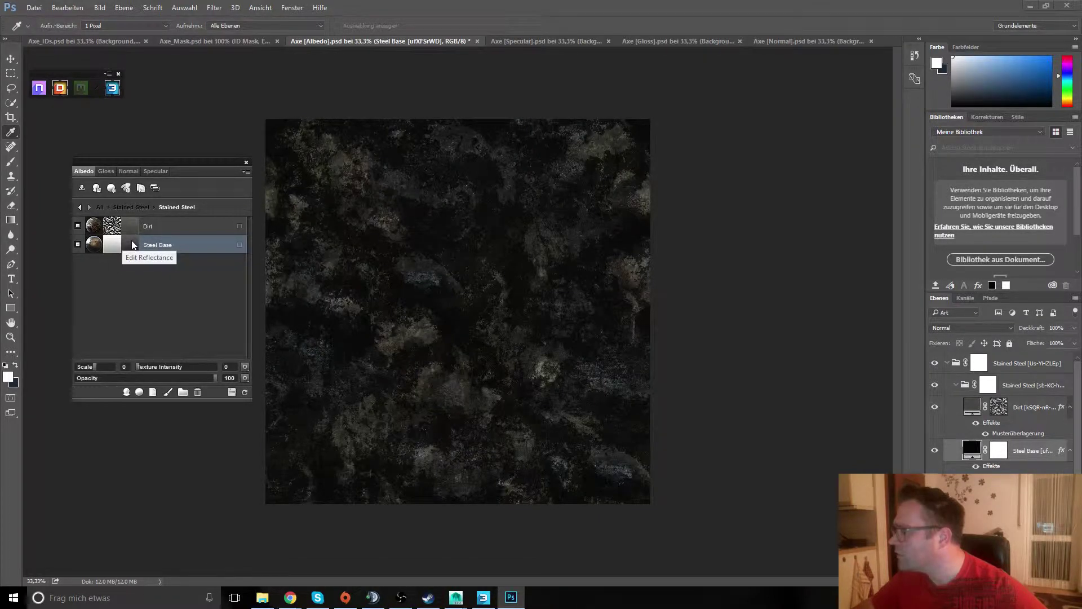
click(93, 244)
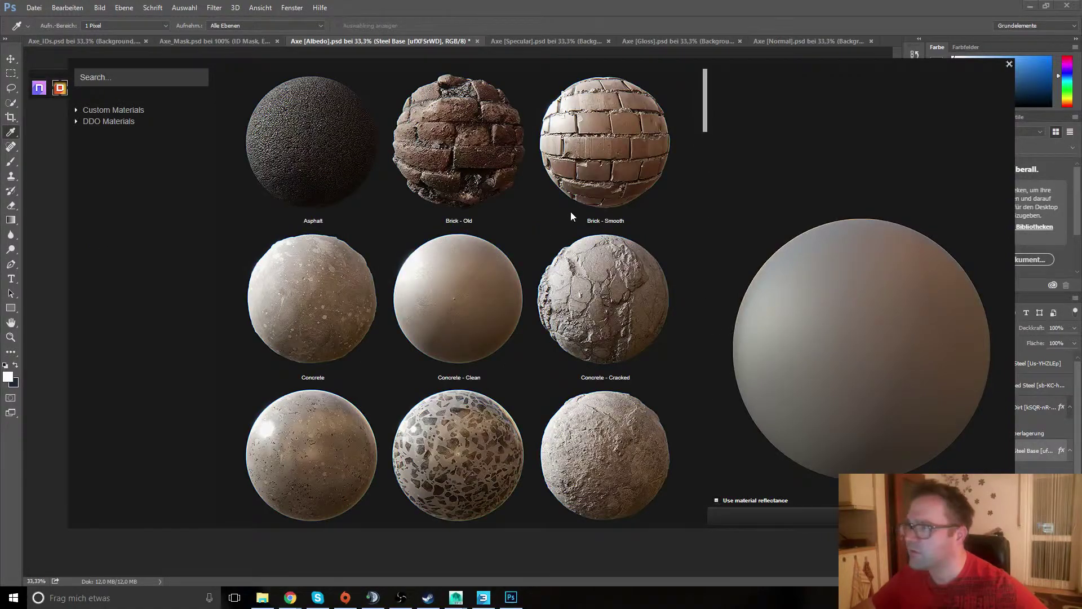
- Scroll through the material browser to reach the steel materials
drag(704, 96, 682, 337)
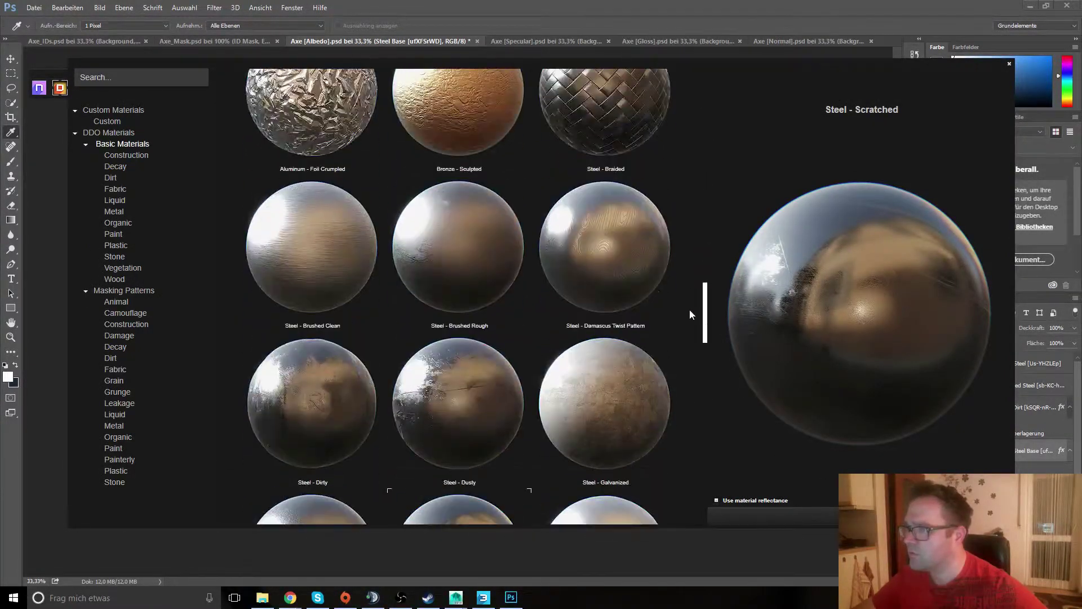
scroll(684, 324, up, 3)
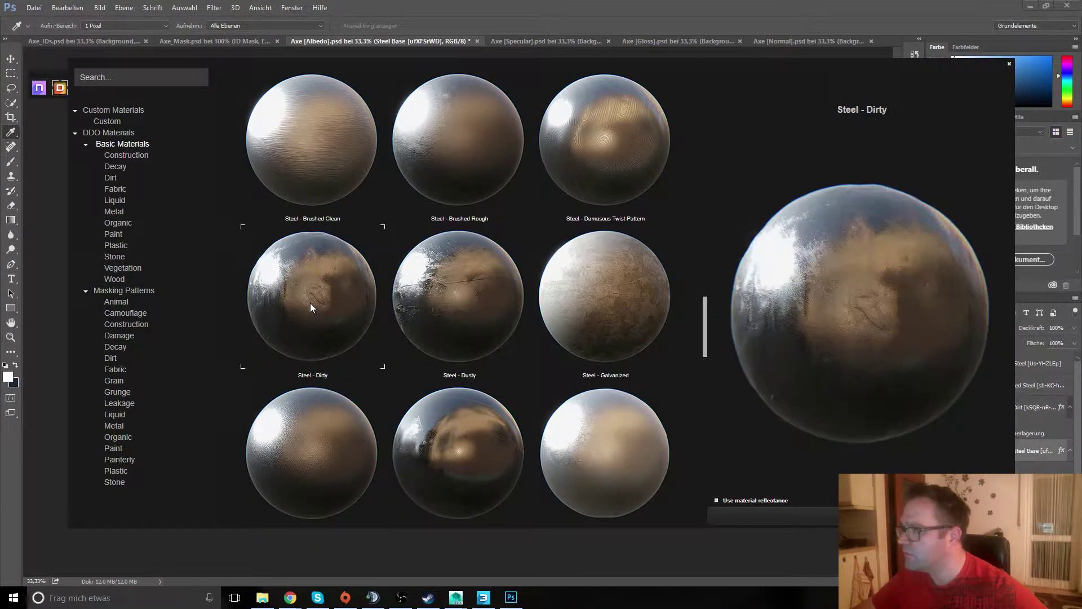
scroll(482, 294, down, 2)
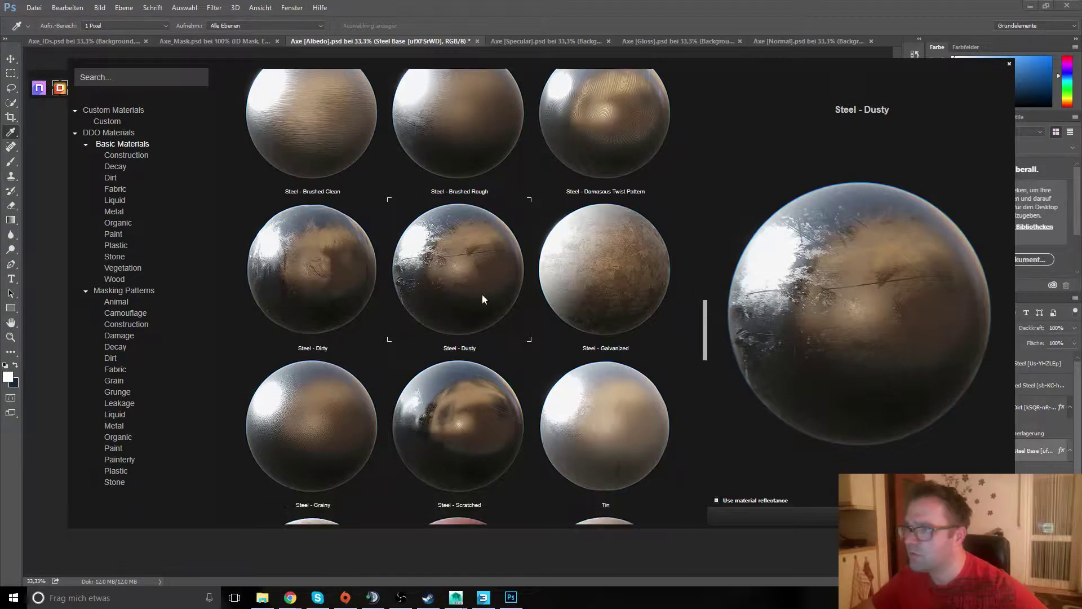
scroll(482, 296, down, 2)
scroll(487, 289, down, 1)
scroll(488, 288, down, 1)
scroll(489, 288, down, 3)
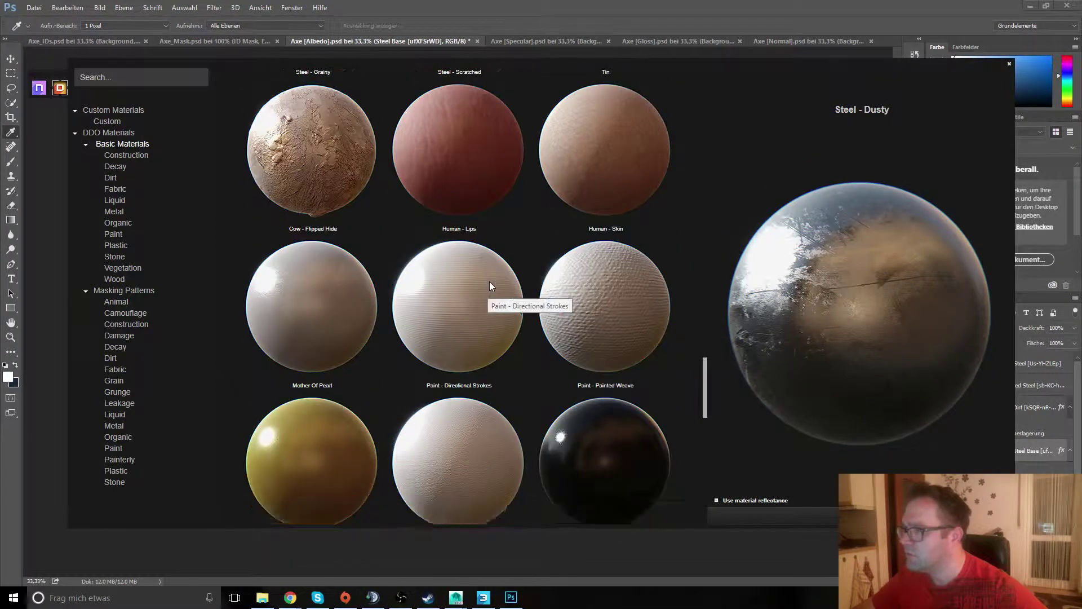
scroll(489, 282, down, 5)
scroll(492, 276, down, 3)
scroll(495, 276, down, 3)
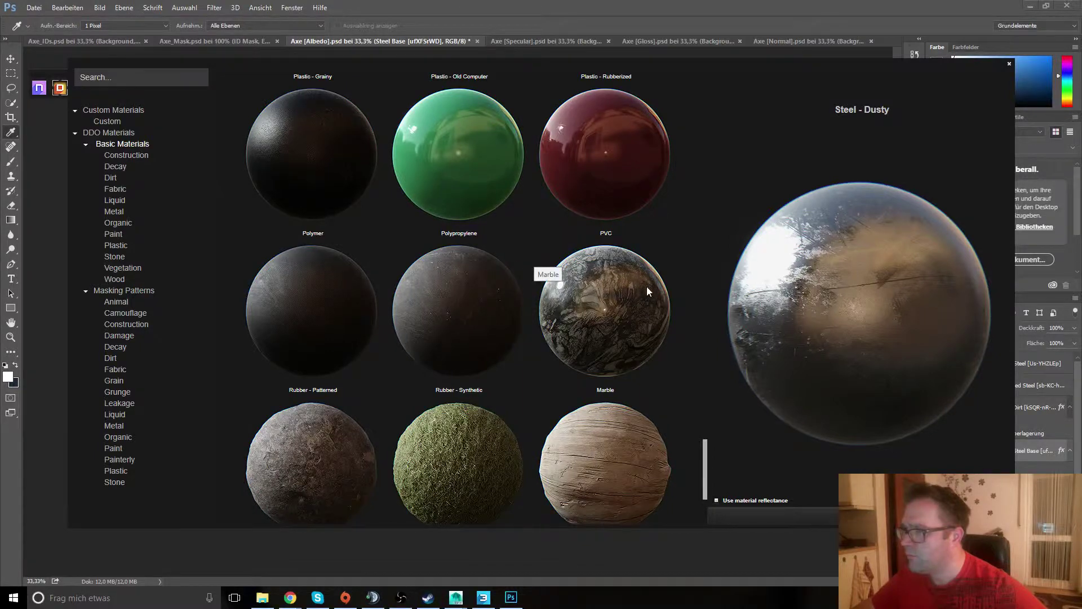
scroll(647, 286, down, 2)
scroll(643, 293, down, 1)
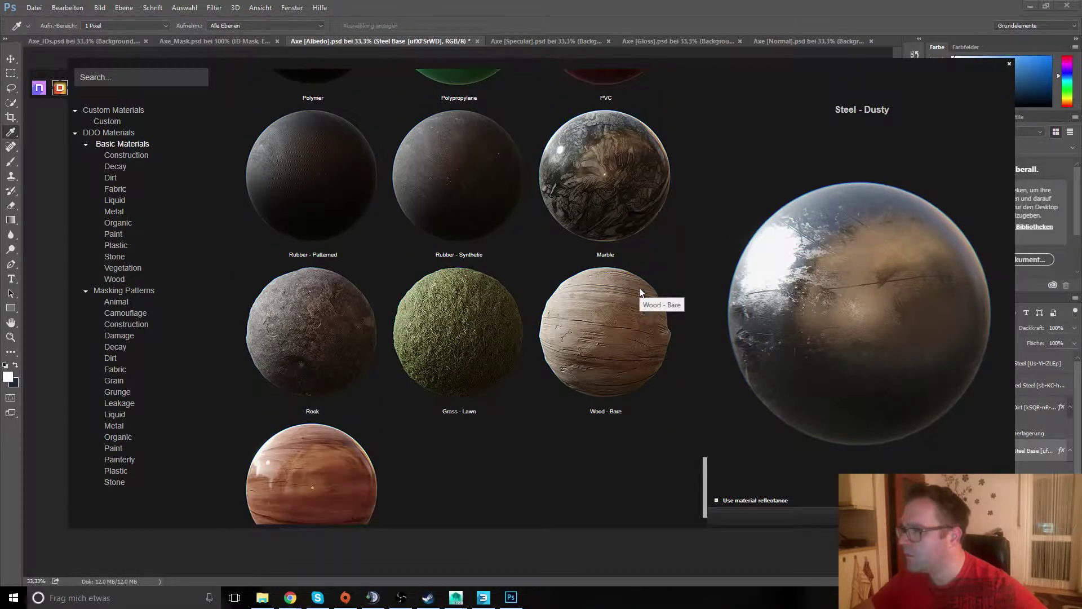
scroll(654, 315, up, 2)
scroll(659, 332, up, 3)
scroll(654, 329, up, 3)
scroll(648, 327, up, 3)
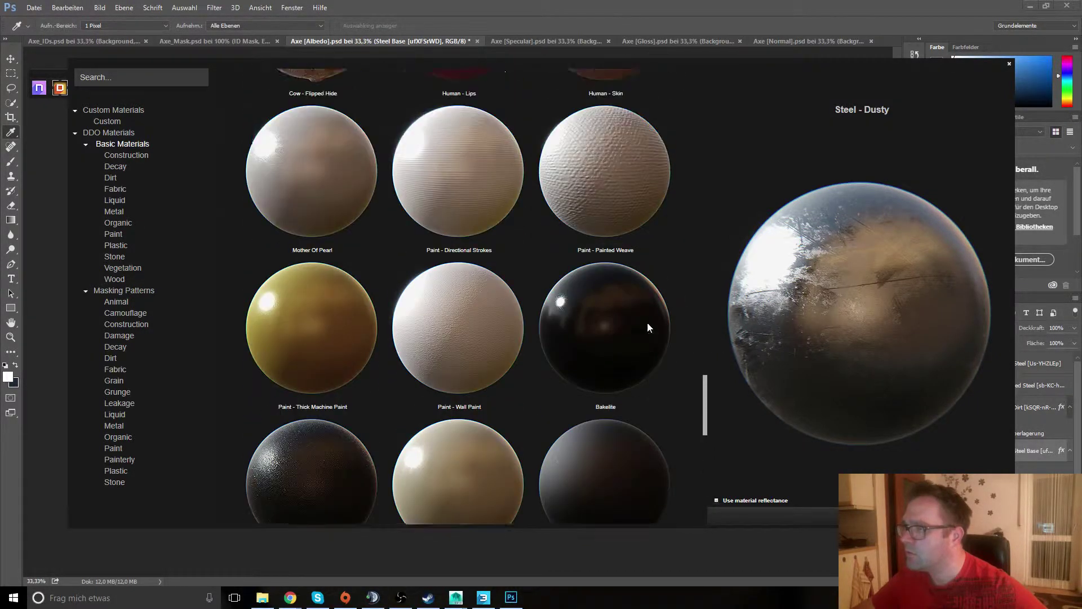
scroll(647, 326, up, 5)
scroll(645, 326, up, 3)
scroll(644, 322, up, 1)
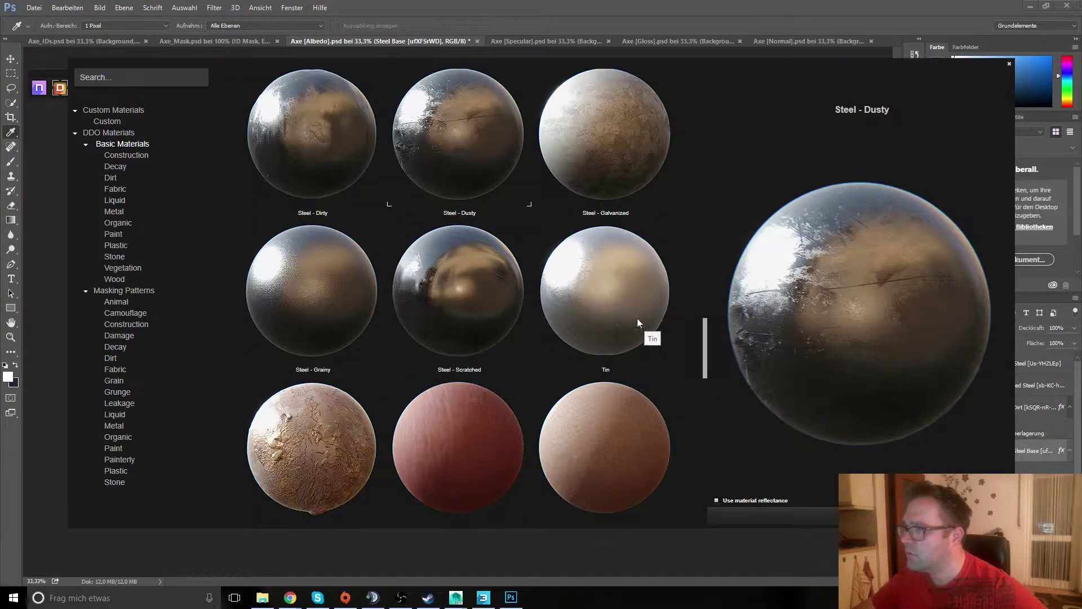
- Preview Steel - Scratched, Grainy and Dusty, then apply Steel - Dirty
click(452, 301)
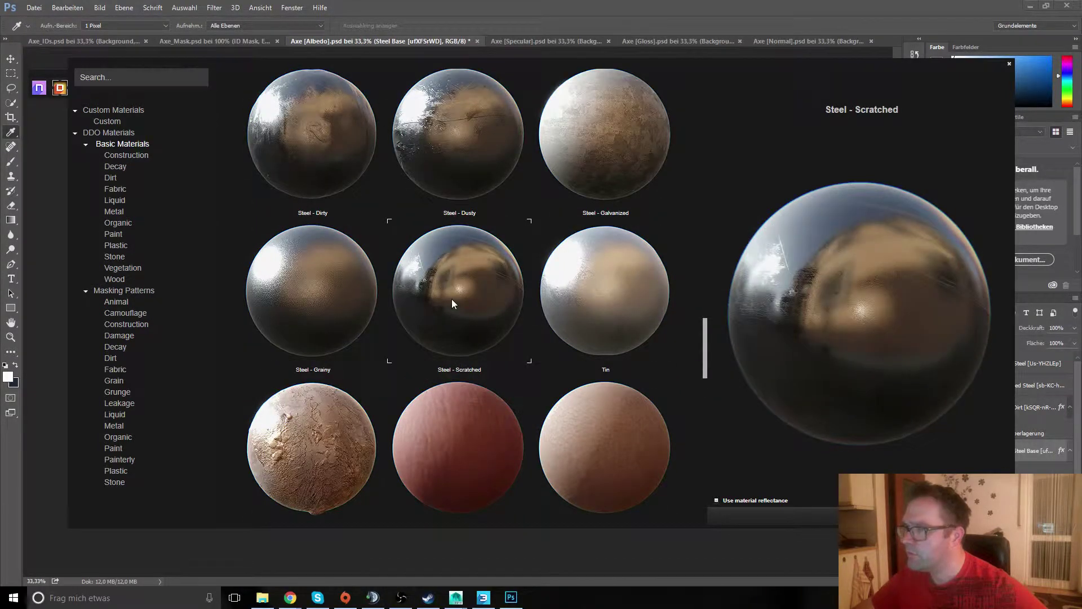
click(303, 303)
scroll(428, 175, up, 1)
click(438, 158)
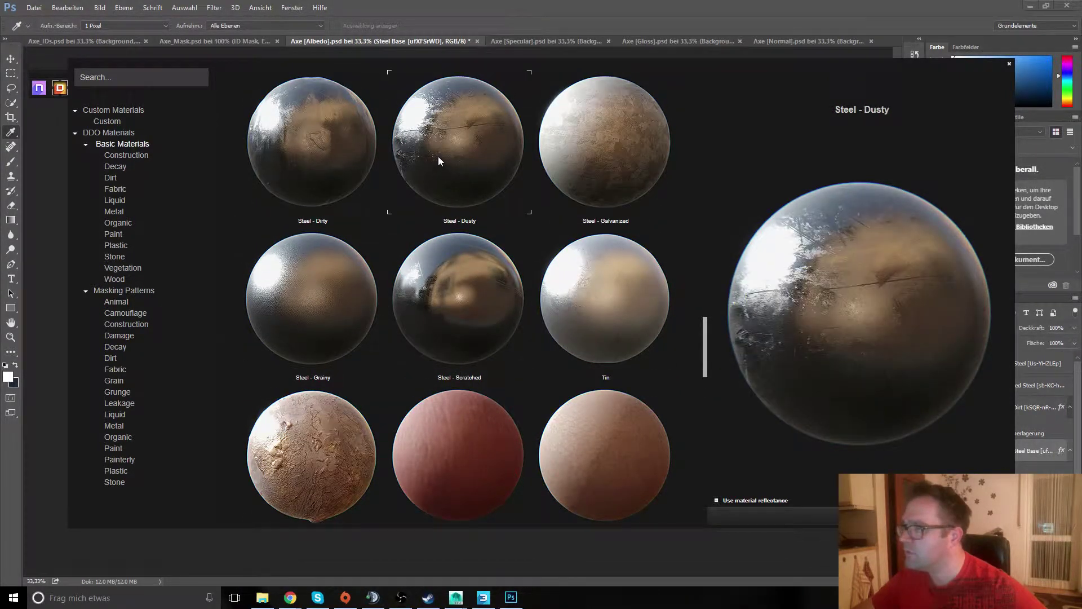
click(322, 146)
double_click(319, 151)
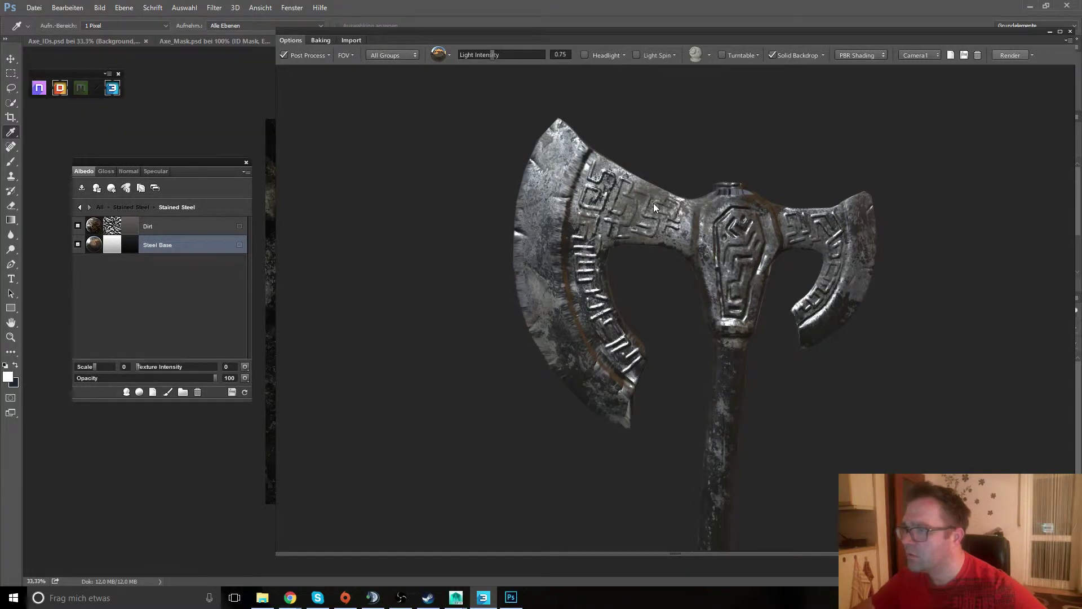
- Orbit the axe to inspect the steel, then open the material library for the Dirt layer
mouse_move(654, 207)
mouse_down()
mouse_move(576, 254)
mouse_move(607, 255)
mouse_move(573, 254)
mouse_move(581, 259)
mouse_move(637, 234)
mouse_move(555, 161)
mouse_move(581, 234)
mouse_move(603, 157)
mouse_move(576, 306)
mouse_move(586, 316)
mouse_move(593, 269)
mouse_up()
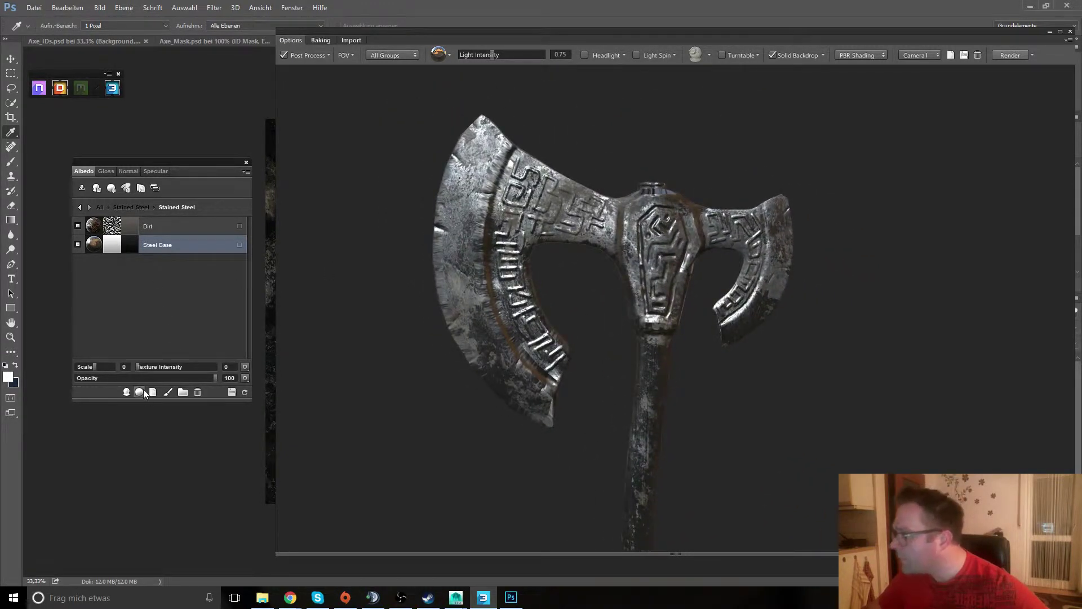
click(194, 220)
click(136, 391)
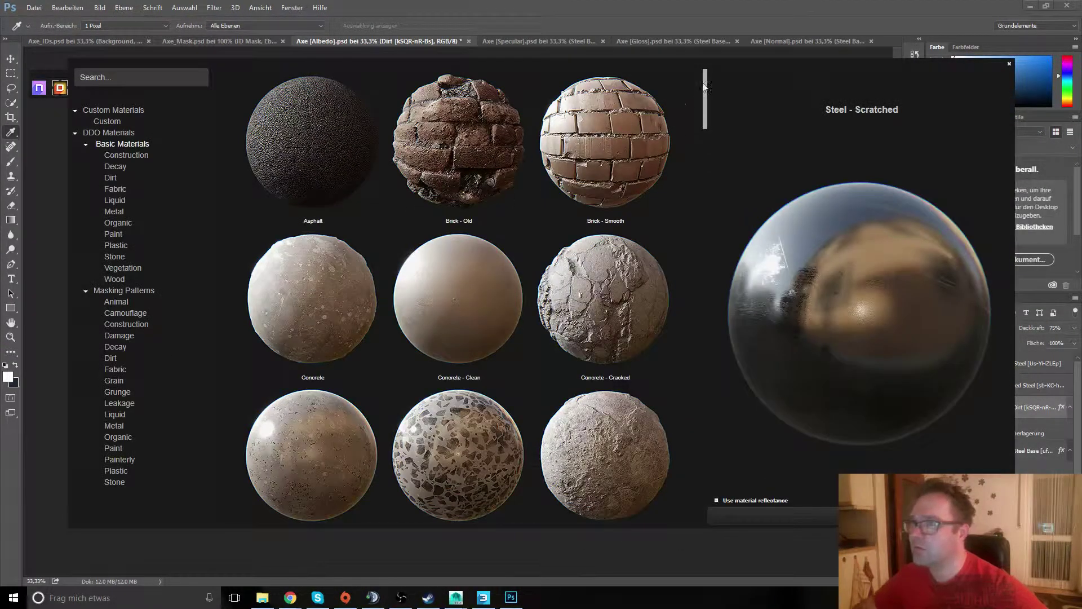
- Scroll the material library and close it without choosing a new material
drag(704, 85, 693, 217)
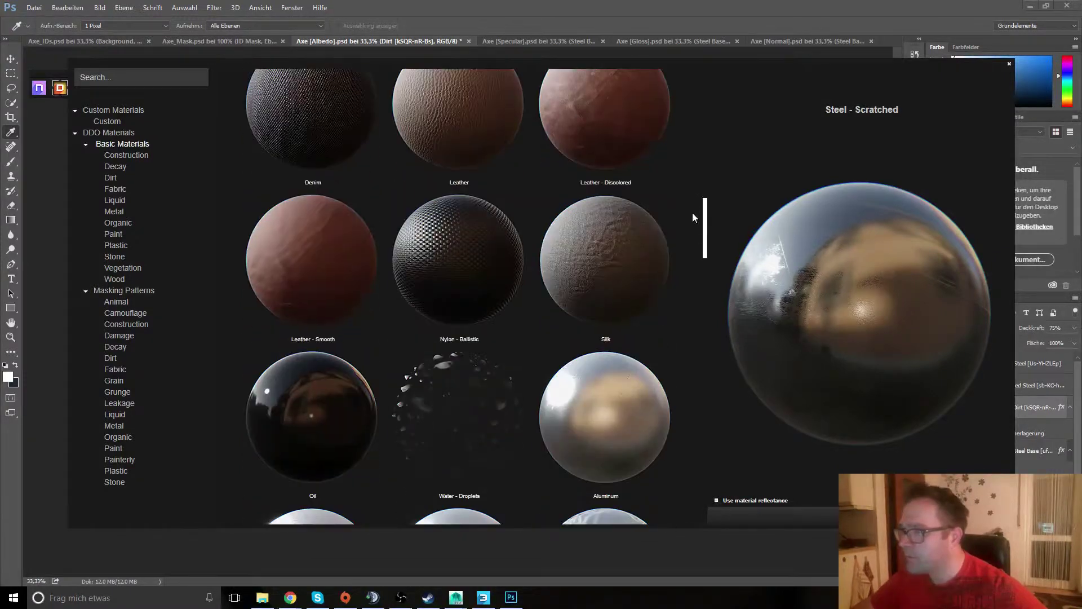
drag(692, 213, 683, 451)
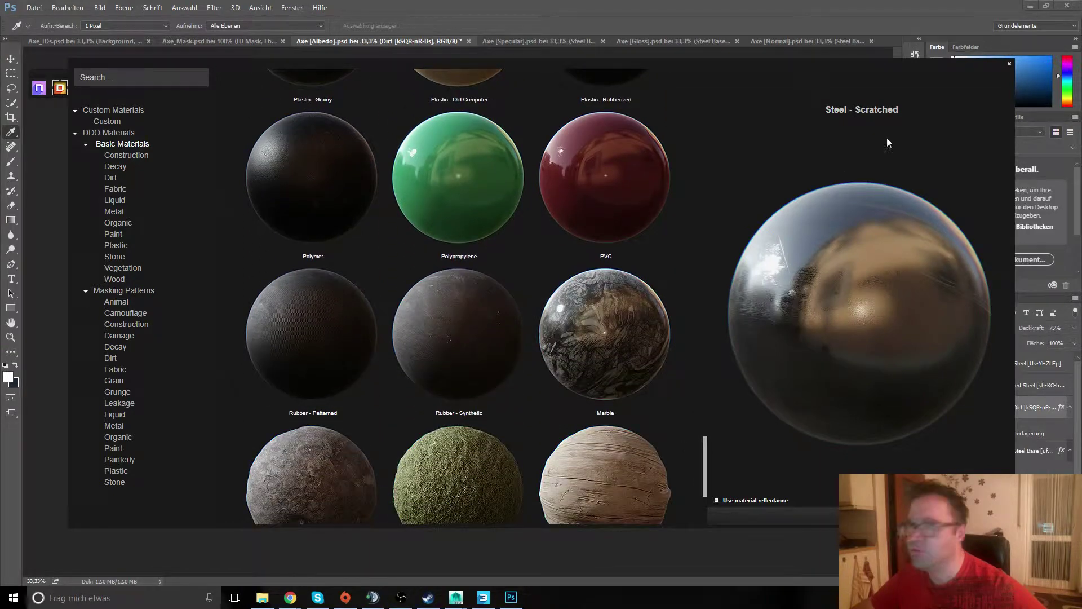
click(1008, 66)
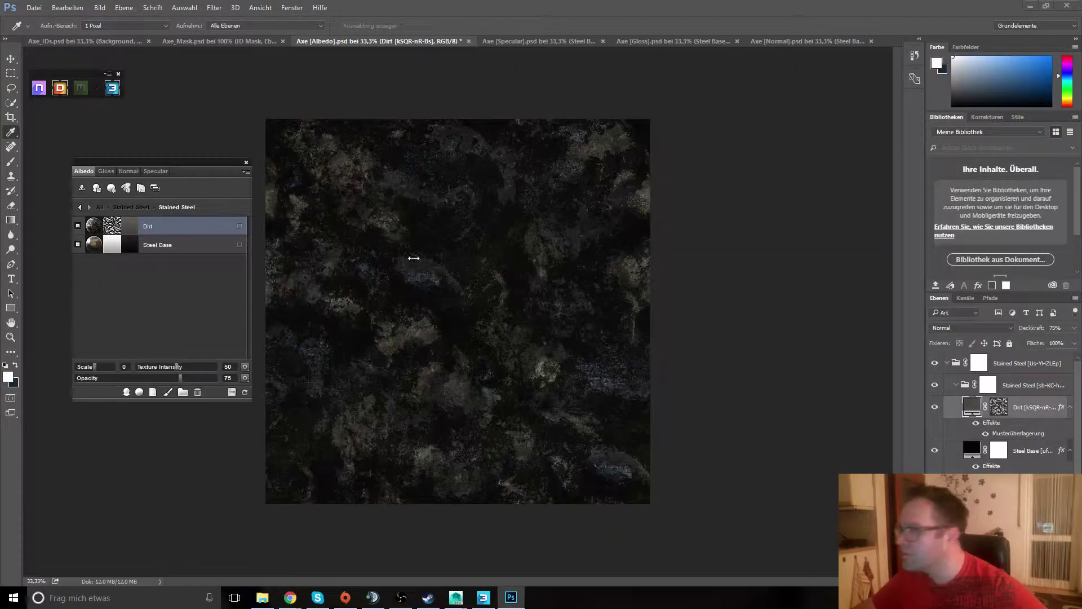
- Test the Steel Base opacity at 64, then raise it back up
click(215, 245)
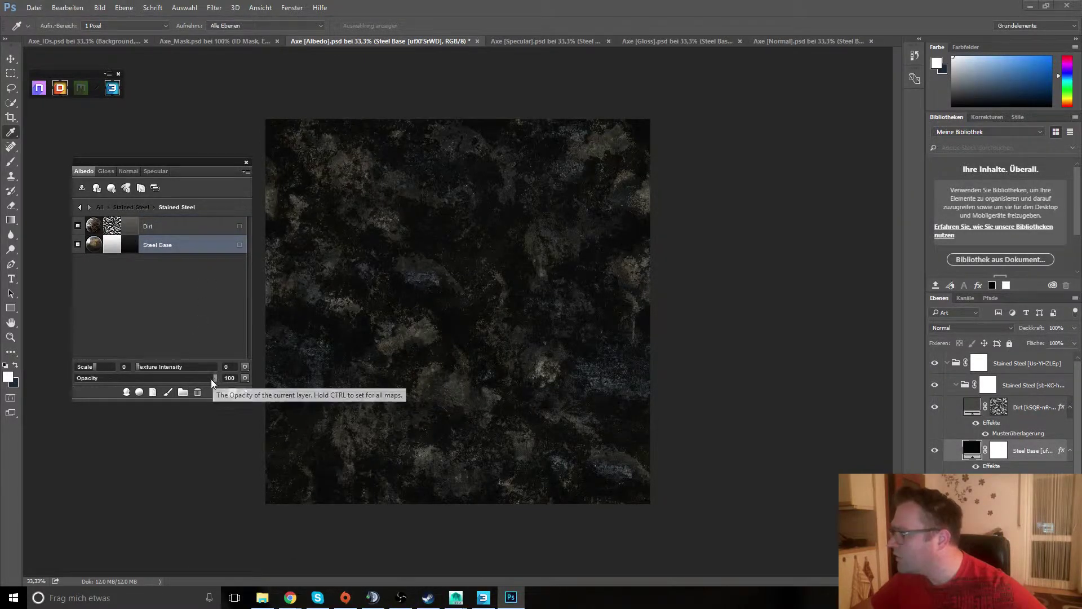
drag(211, 377, 165, 380)
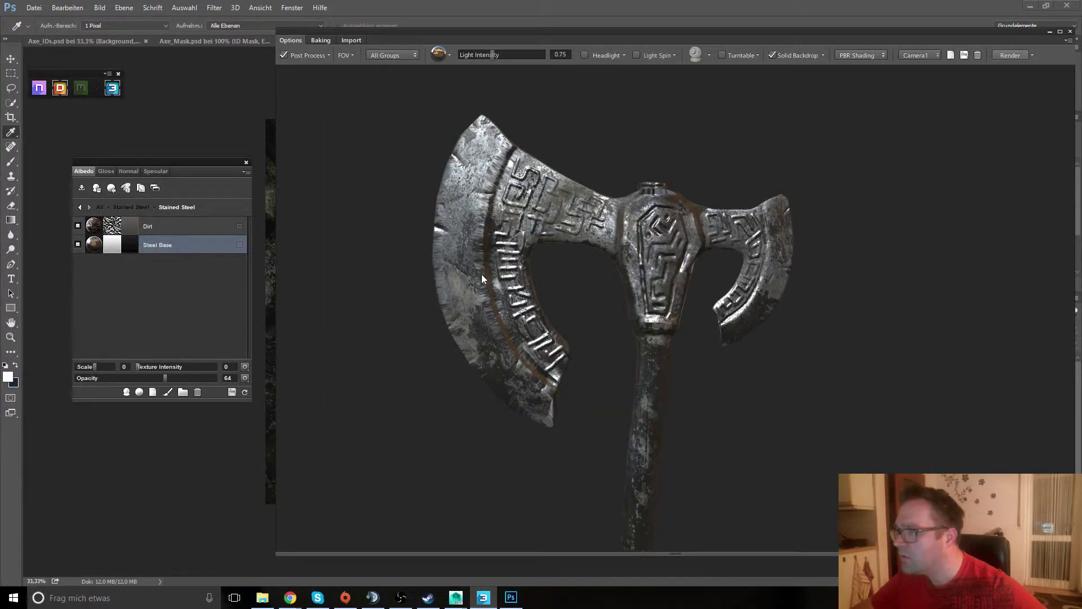
drag(170, 377, 211, 383)
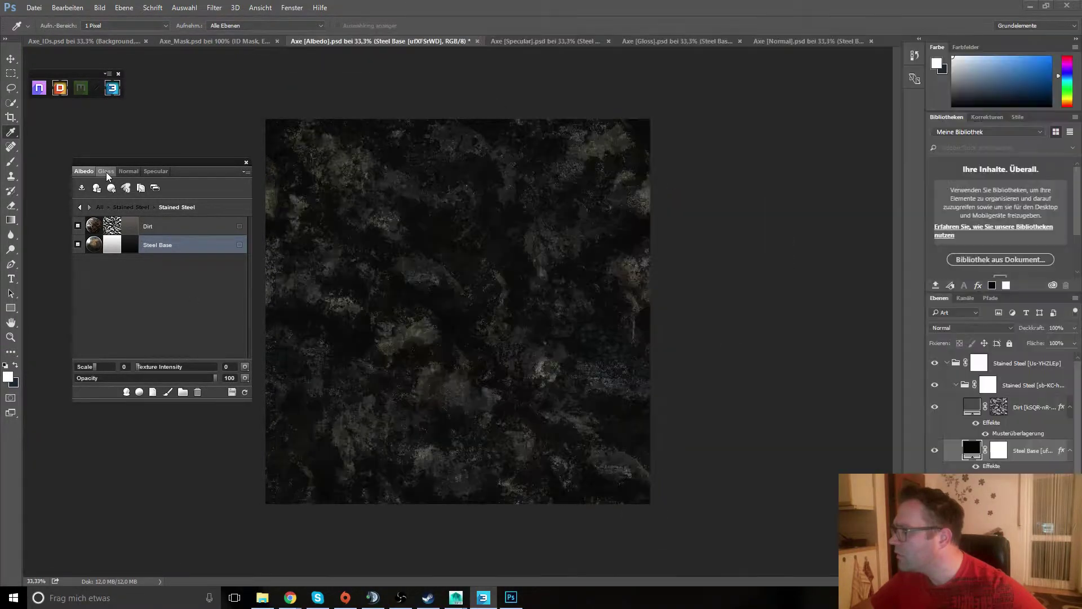
- Show the Gloss map and bring up the 3D preview of the axe
click(107, 172)
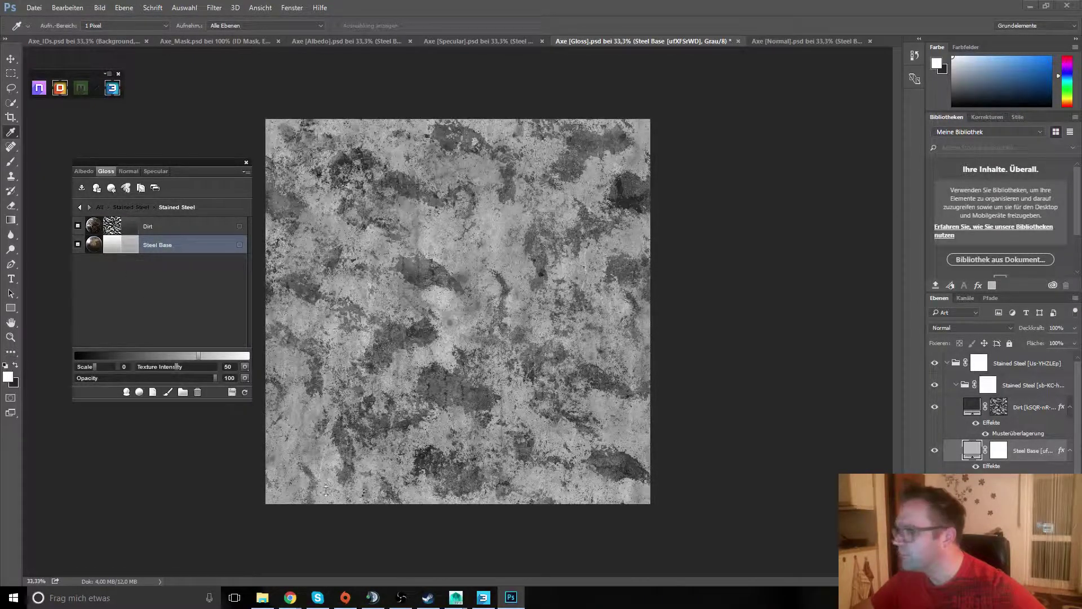
click(483, 597)
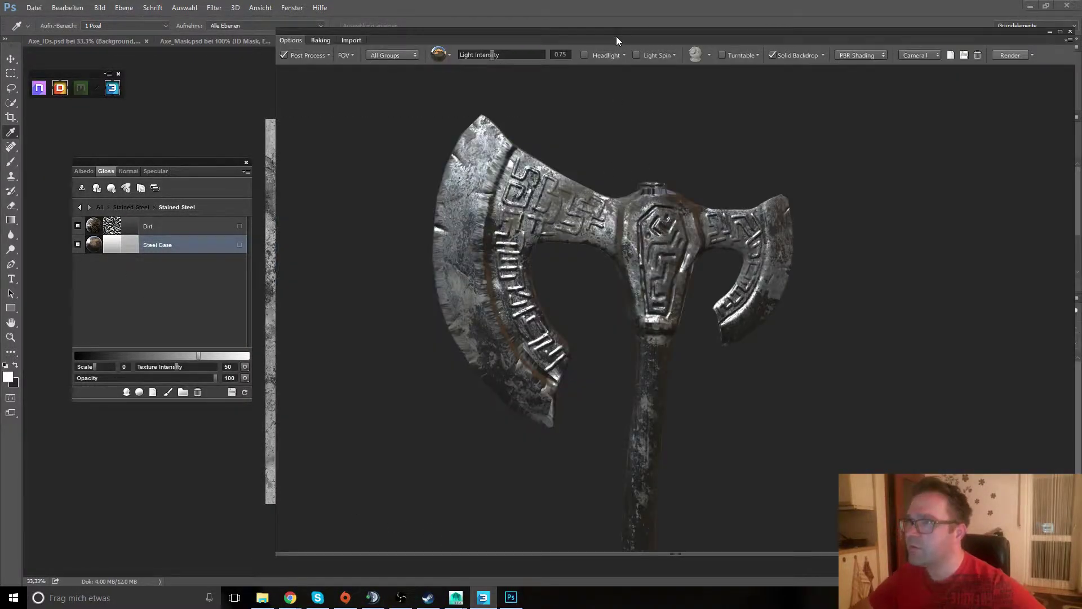
drag(617, 36, 624, 21)
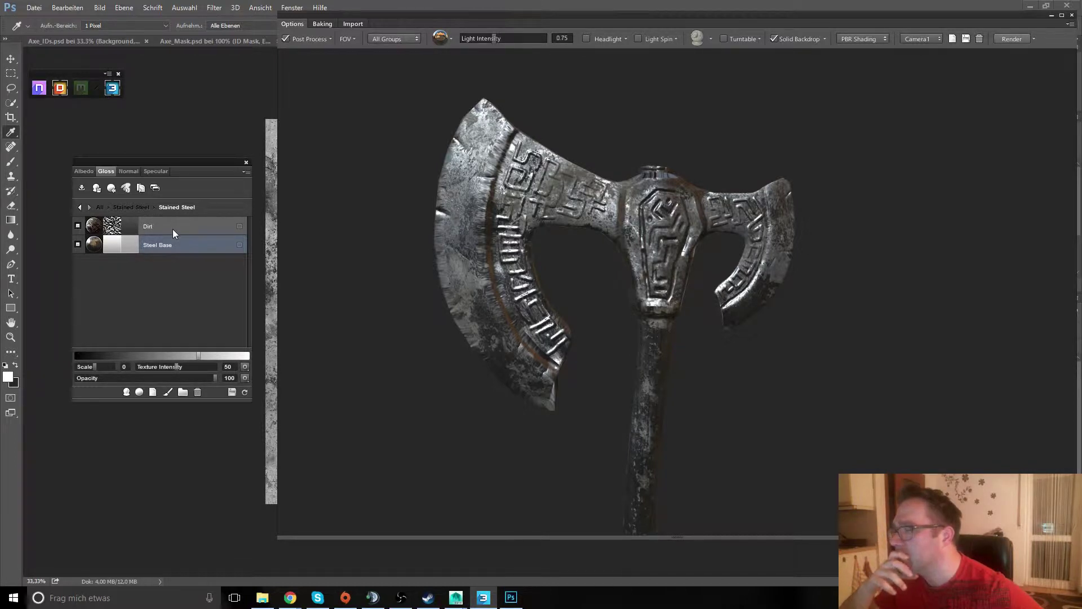
- Darken the Steel Base gloss value, then switch to the Specular map
click(130, 244)
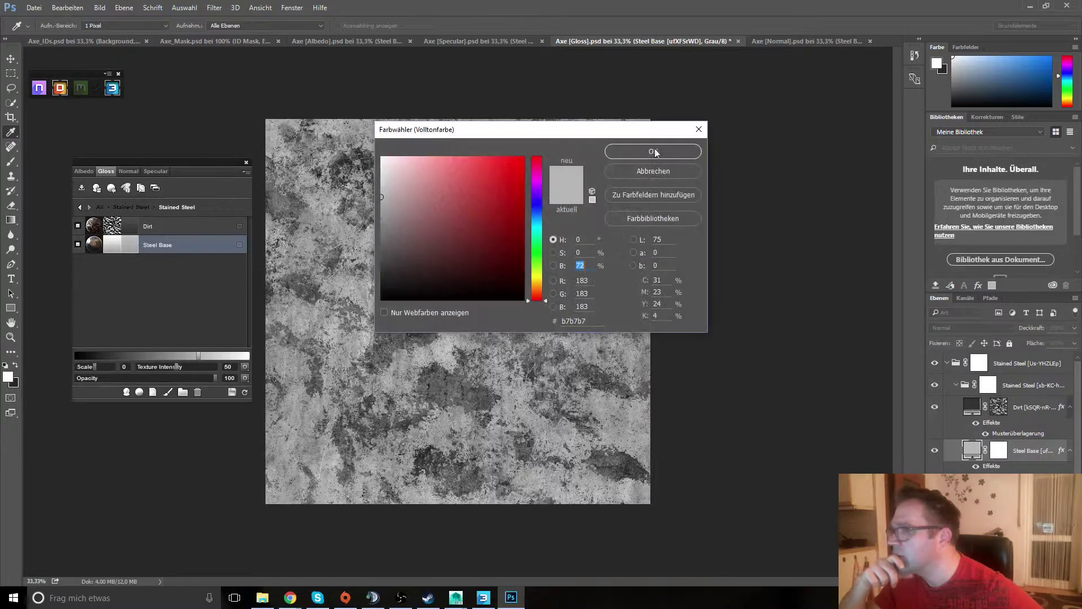
click(697, 130)
drag(200, 353, 171, 353)
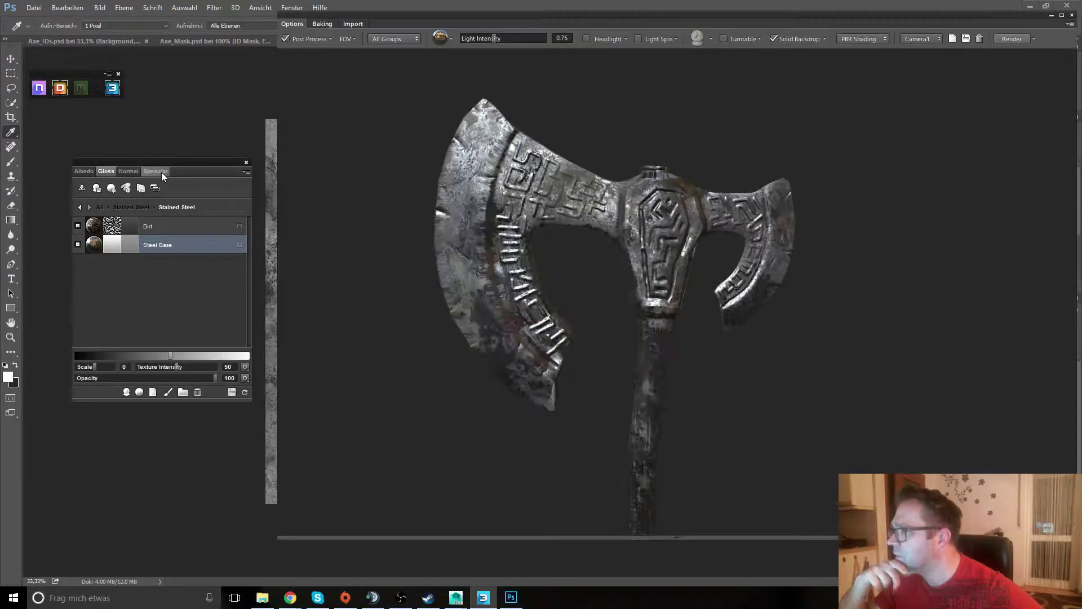
click(163, 171)
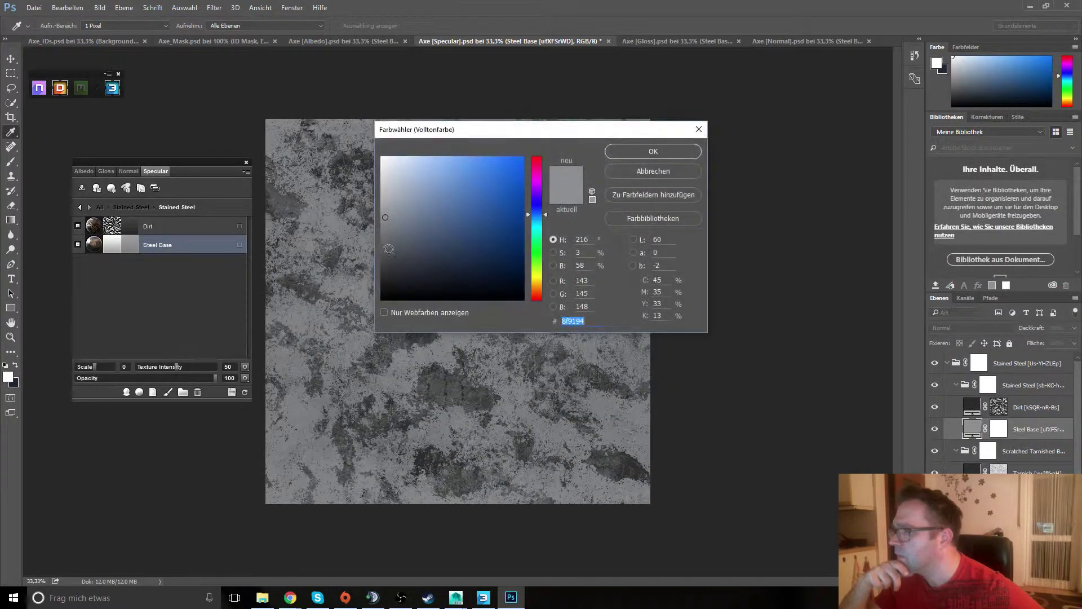
- Set the Steel Base specular to a dark grey and check it on the 3D axe
click(383, 261)
click(627, 152)
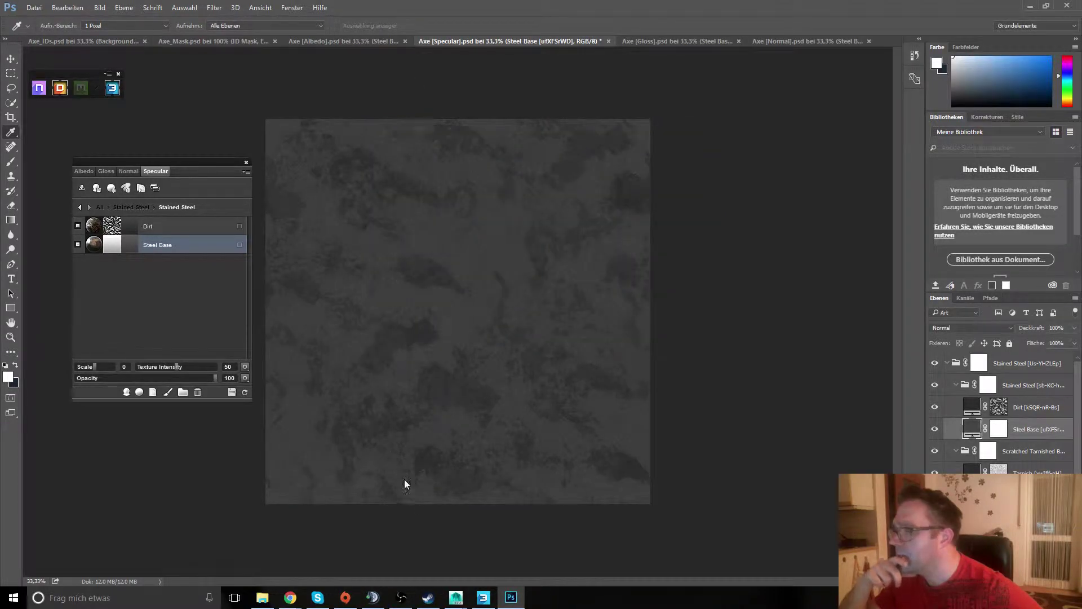
click(484, 598)
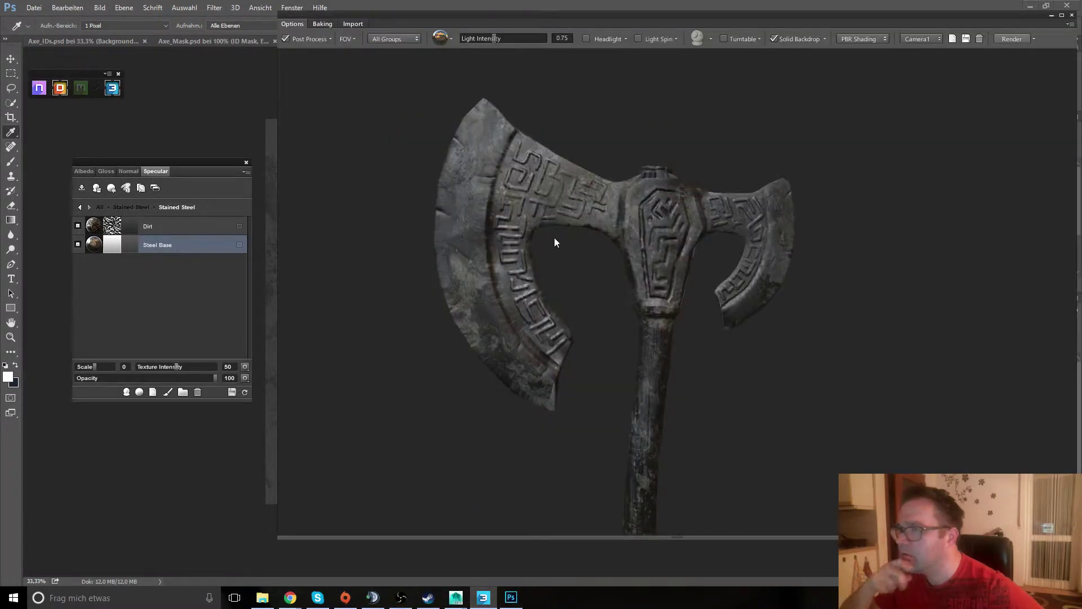
mouse_move(561, 234)
mouse_down()
mouse_move(563, 224)
mouse_move(464, 256)
mouse_move(524, 258)
mouse_move(546, 247)
mouse_move(512, 256)
mouse_move(614, 279)
mouse_move(575, 232)
mouse_move(632, 283)
mouse_move(613, 266)
mouse_move(658, 252)
mouse_move(616, 266)
mouse_move(240, 285)
mouse_up()
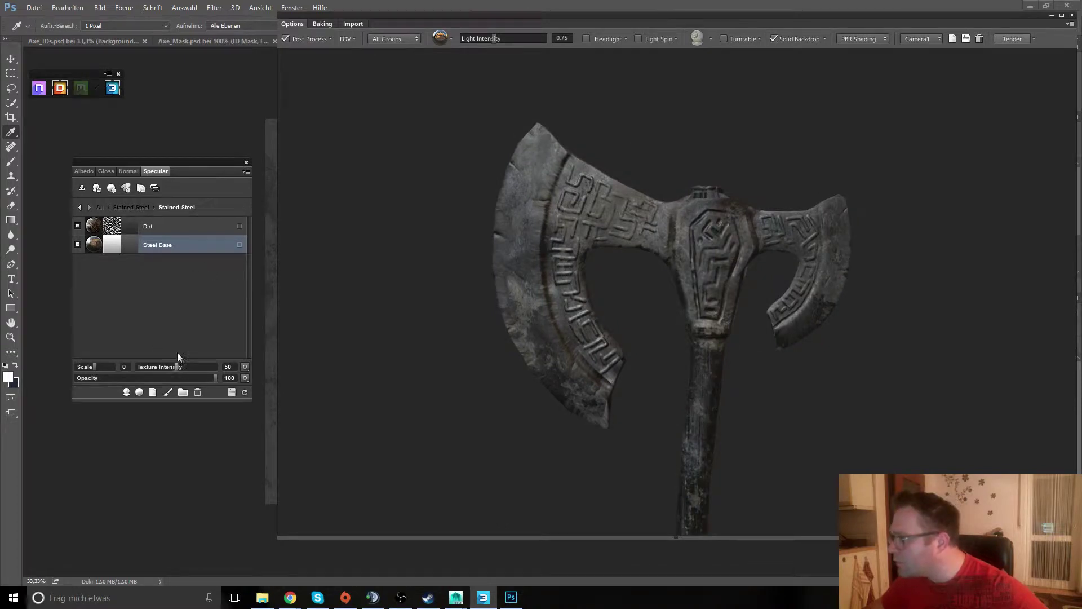
- Change the Steel Base specular to a lighter grey and return to the Albedo map
click(136, 246)
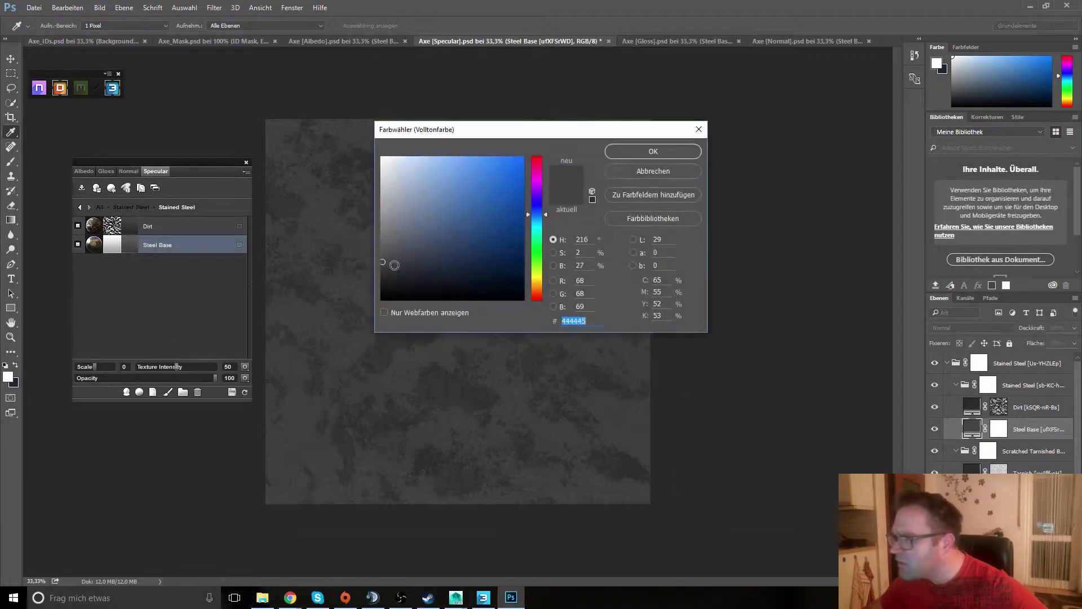
click(649, 151)
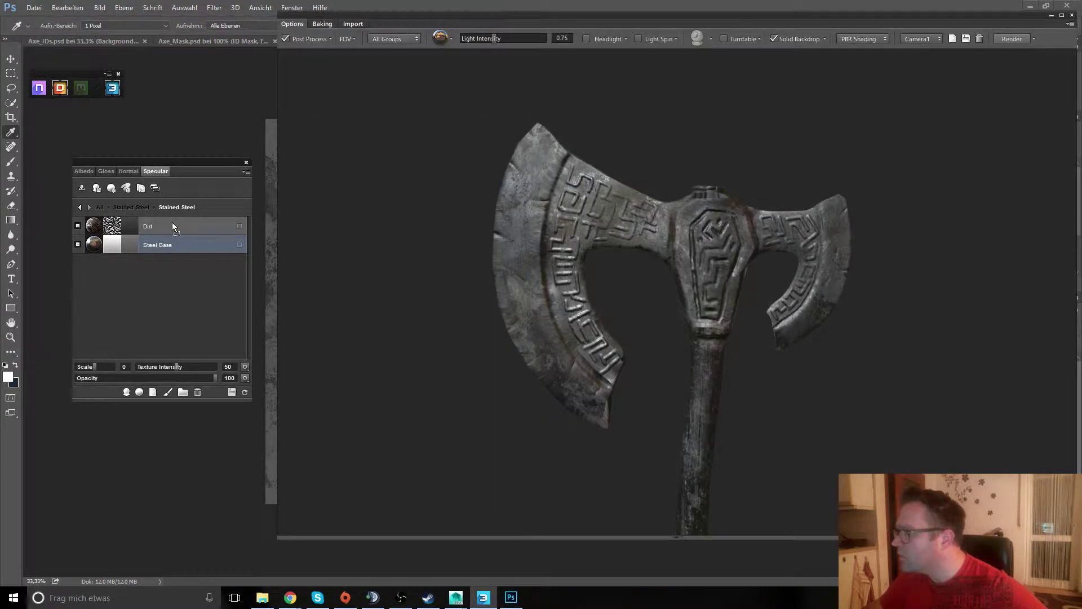
click(85, 171)
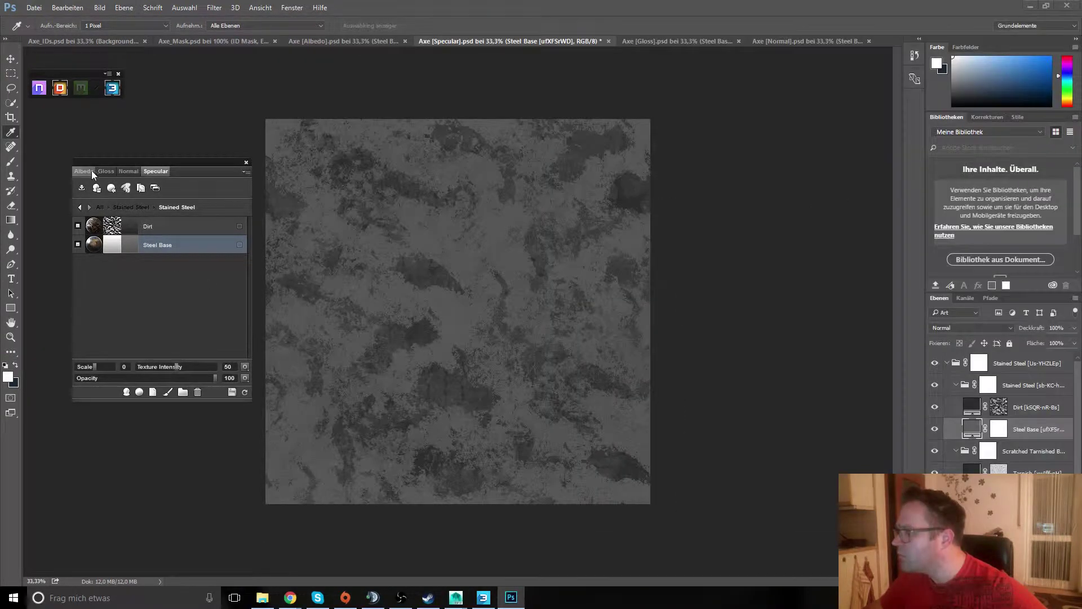
click(146, 227)
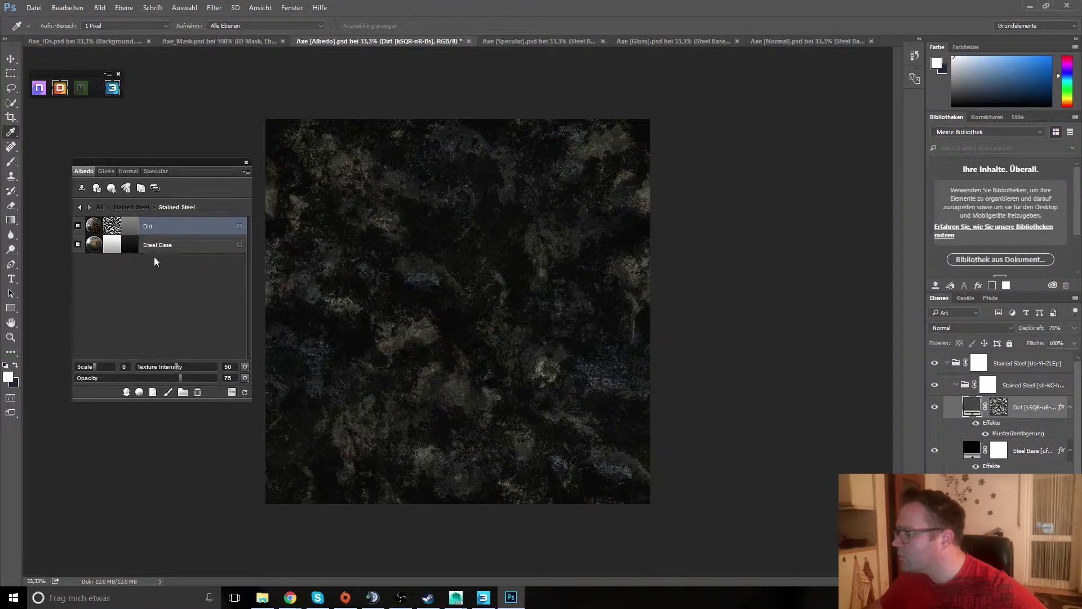
- Set the Dirt layer colour to brown-black #242321
click(393, 279)
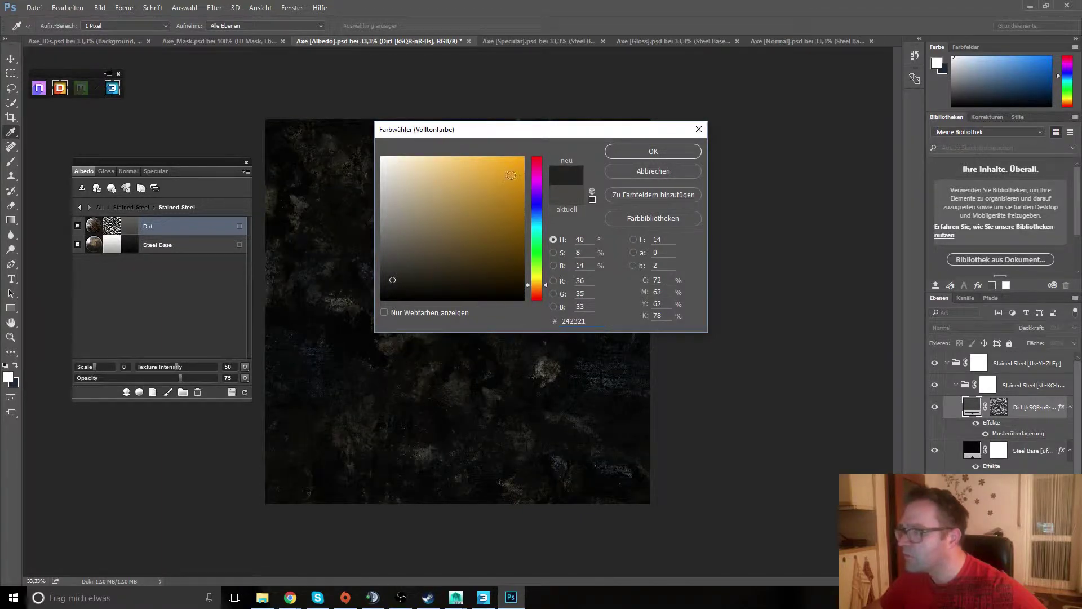
click(626, 153)
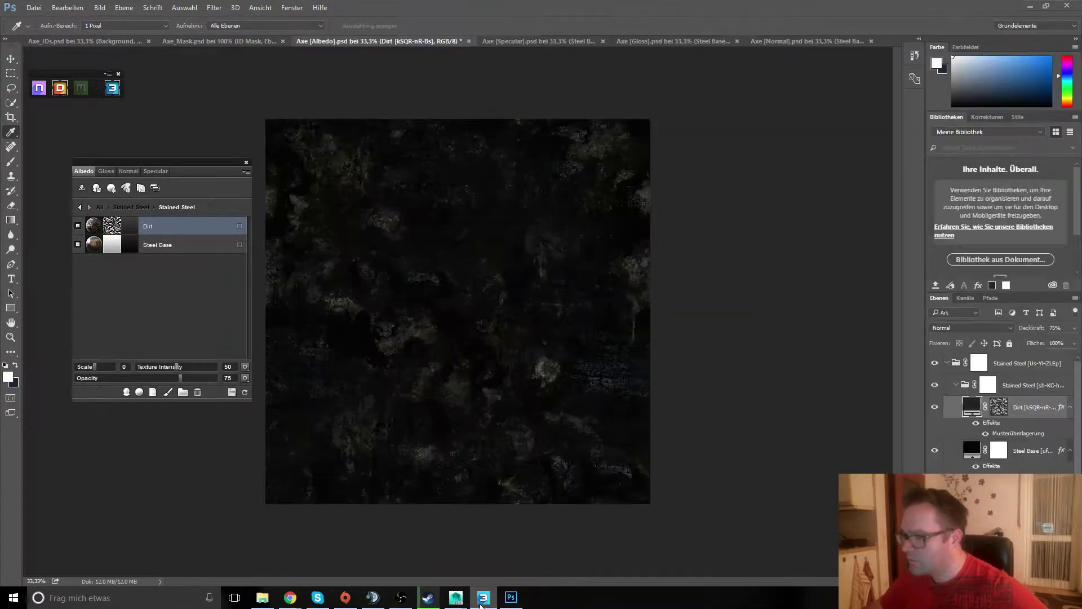
click(510, 597)
click(510, 596)
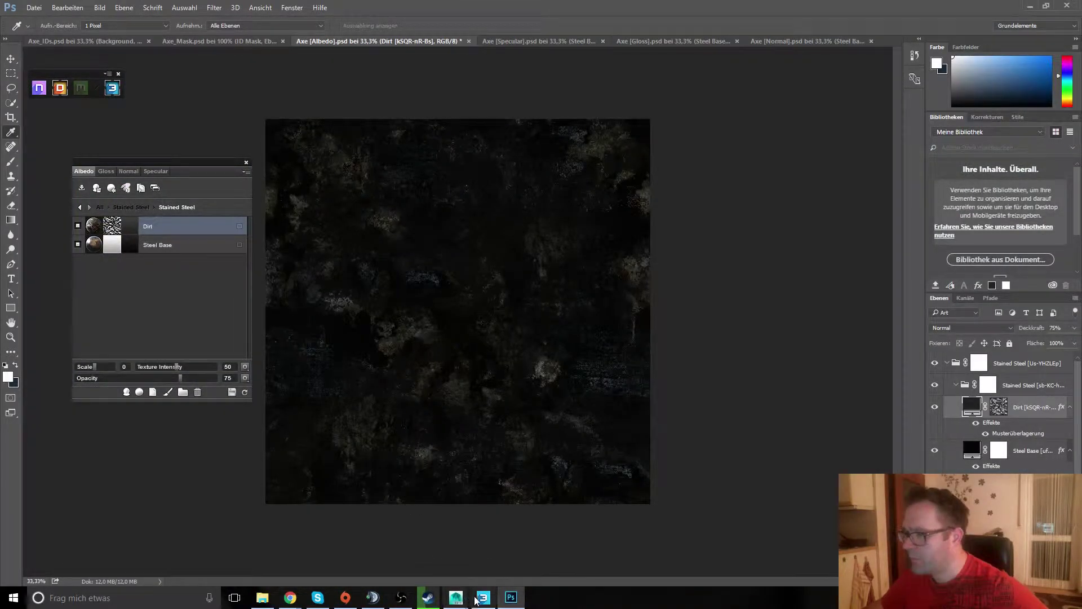
- Rotate and enlarge the axe in the 3D viewer, then return to the texture
click(482, 599)
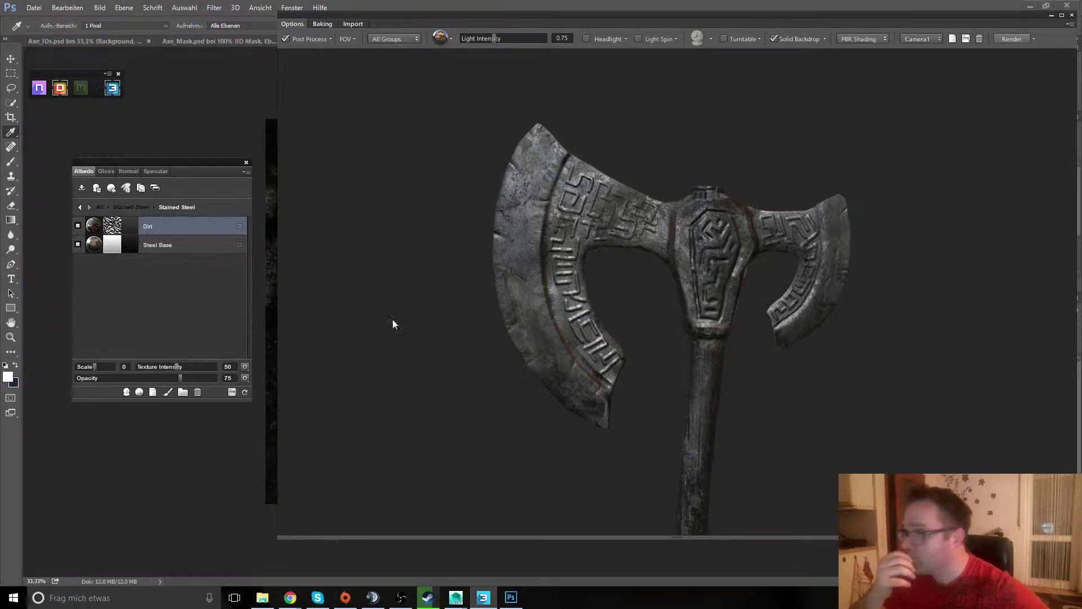
mouse_move(736, 307)
mouse_down()
mouse_move(661, 257)
mouse_move(637, 257)
mouse_up()
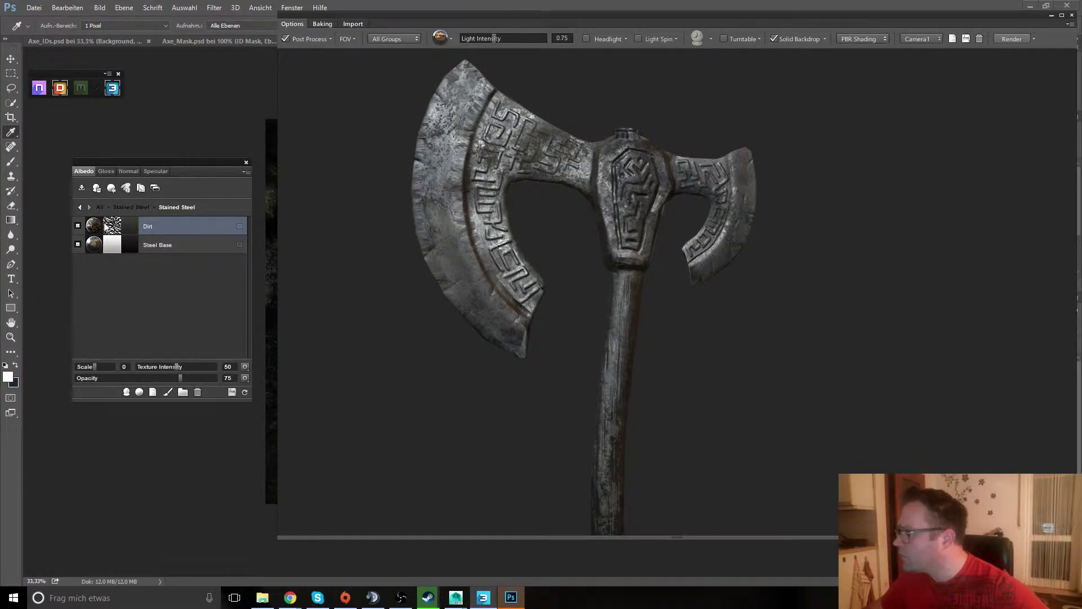
click(82, 209)
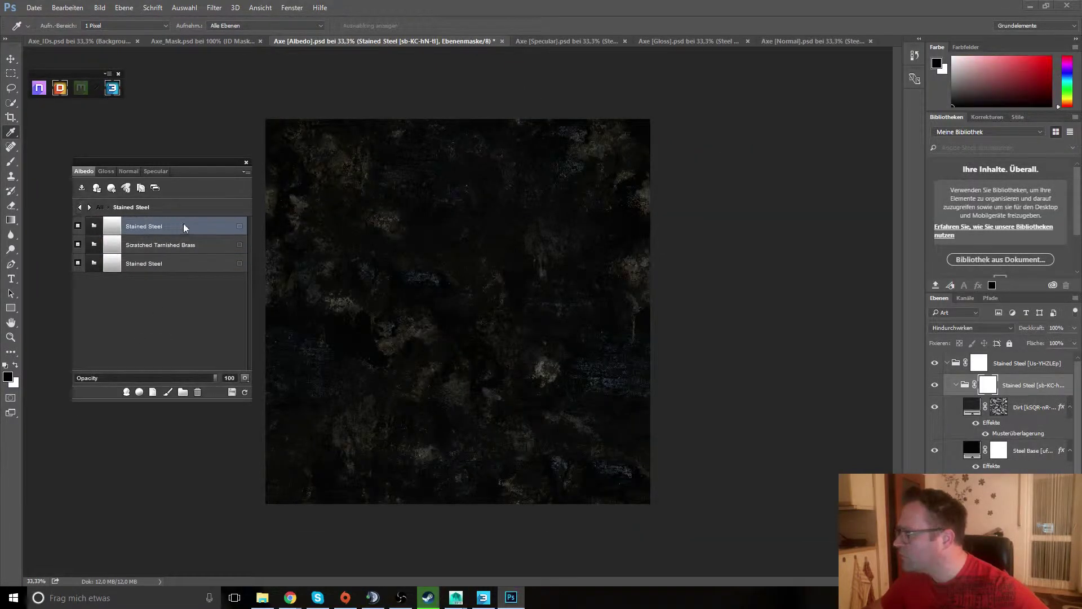
- Move Scratched Tarnished Brass to the top of the stack and select the middle Stained Steel
click(183, 249)
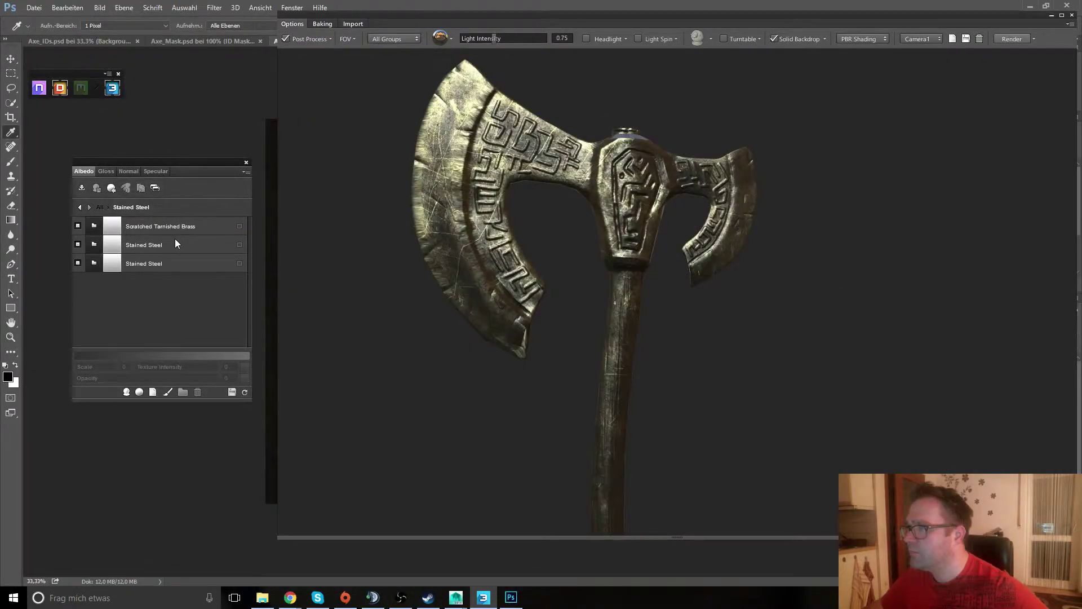
click(175, 242)
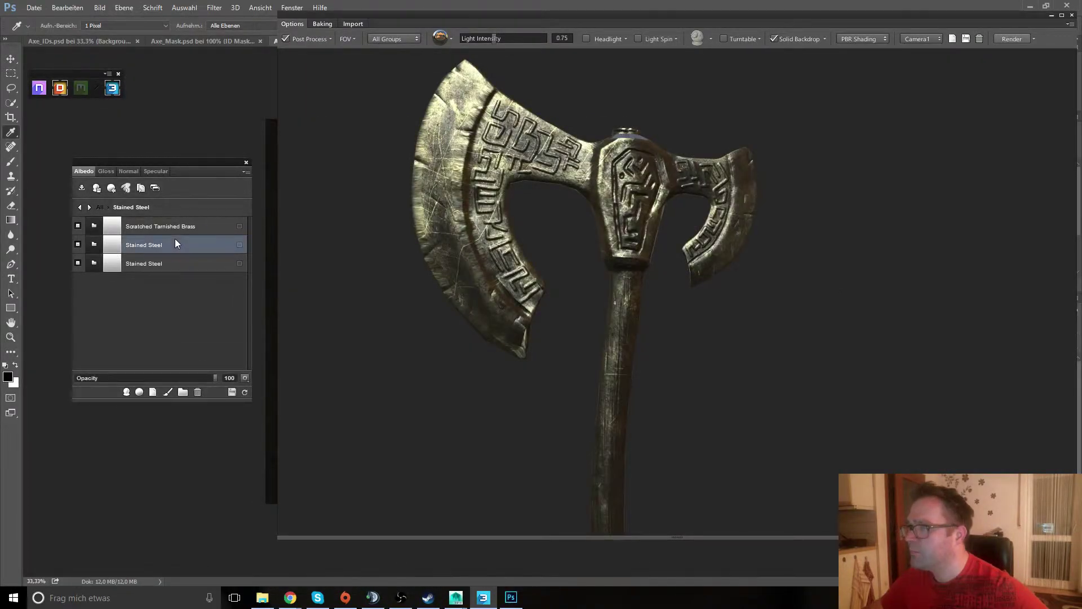
click(208, 223)
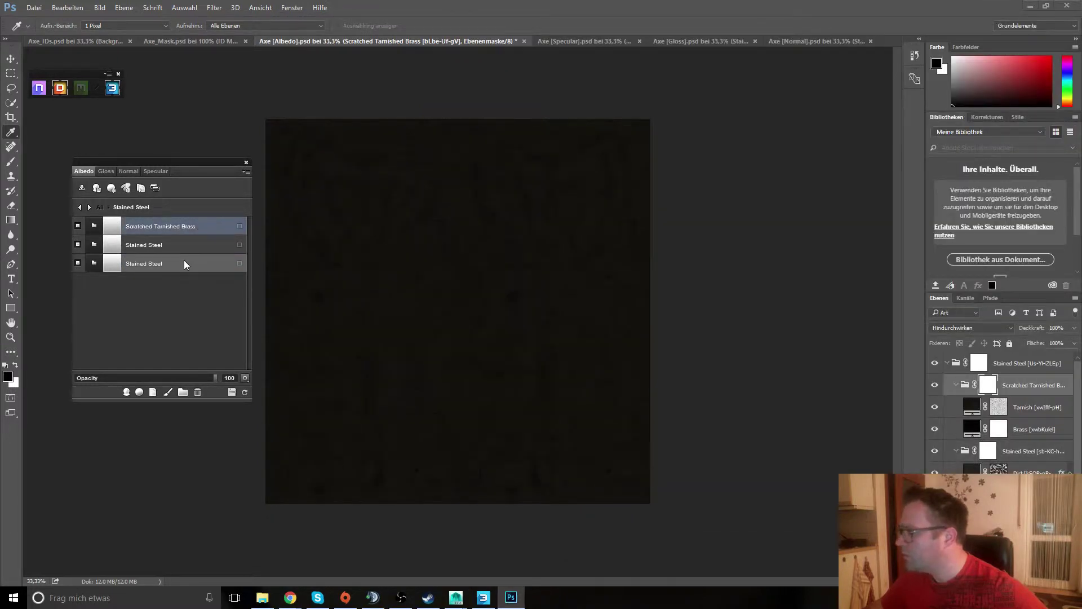
click(181, 243)
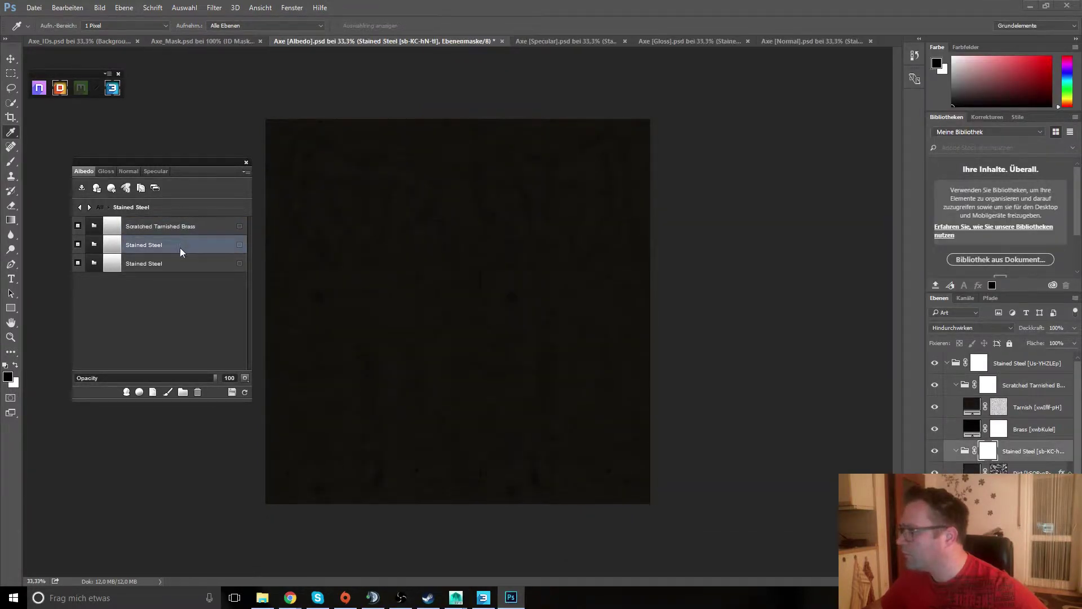
click(126, 392)
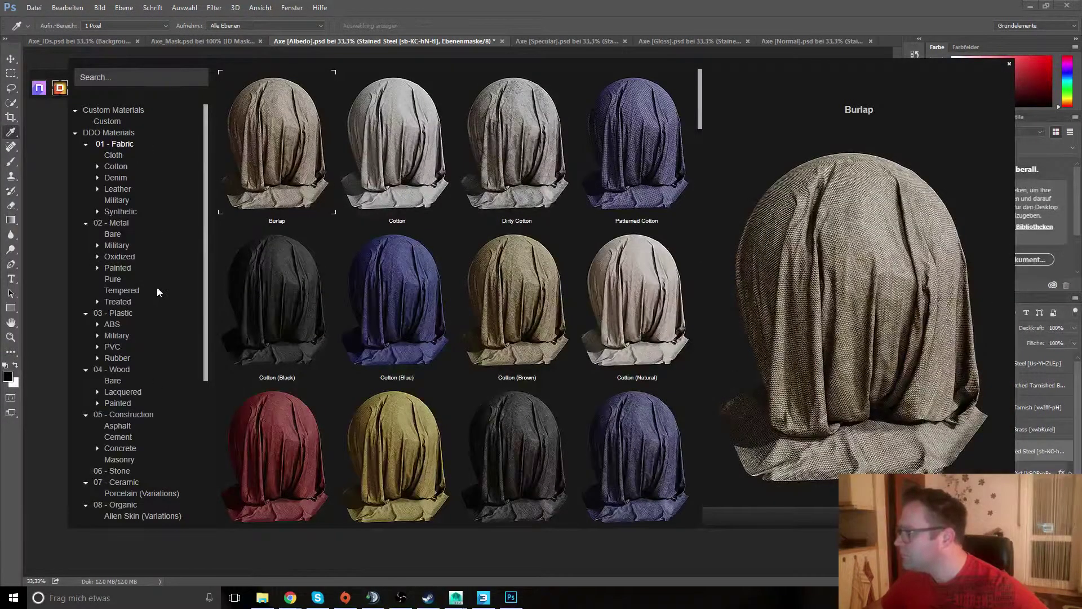
- Browse the library down to the 09 - Legacy > Wood > Bare materials
scroll(150, 343, down, 2)
scroll(151, 341, down, 3)
scroll(147, 370, down, 2)
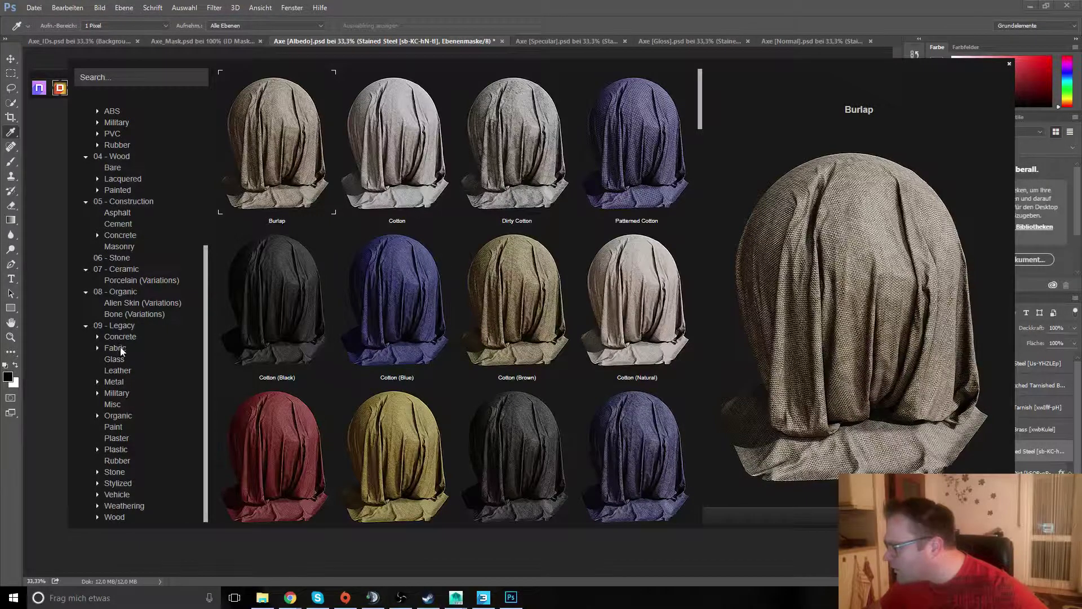
click(116, 517)
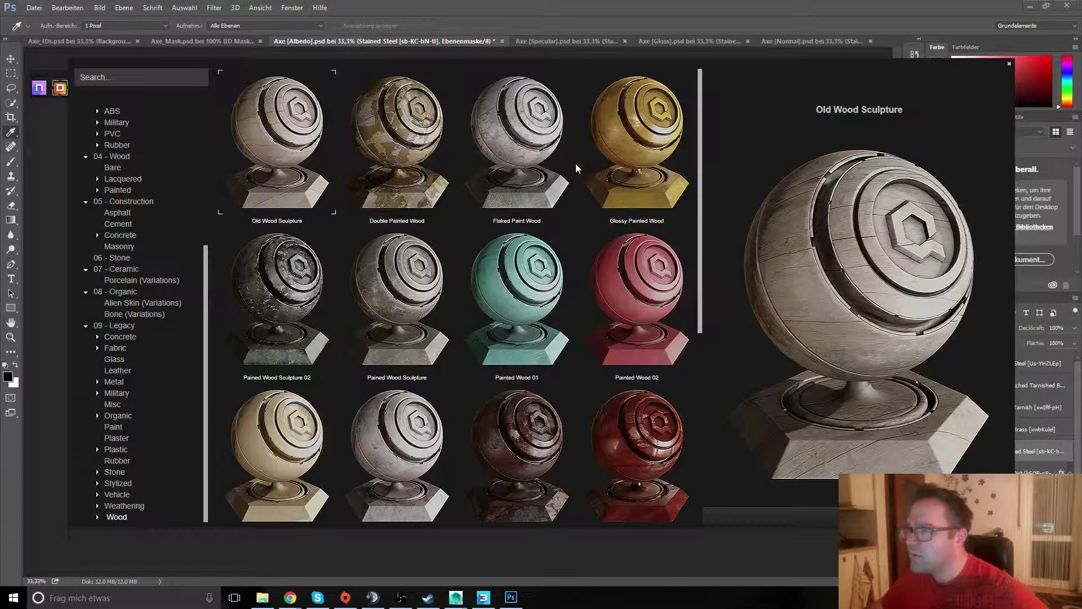
scroll(530, 316, down, 2)
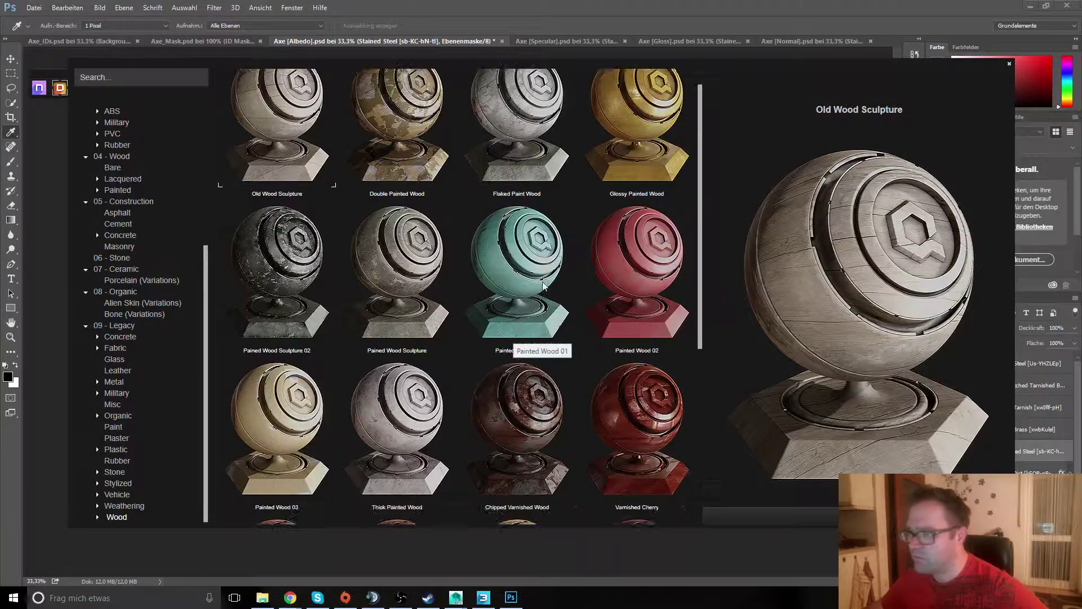
scroll(575, 305, down, 4)
scroll(577, 299, down, 2)
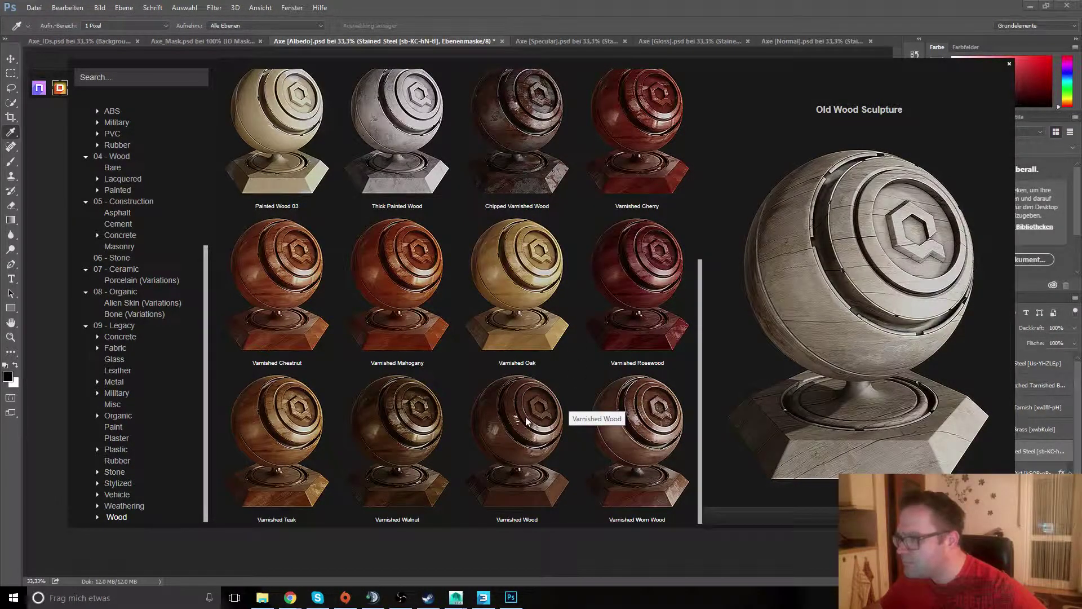
scroll(524, 411, up, 2)
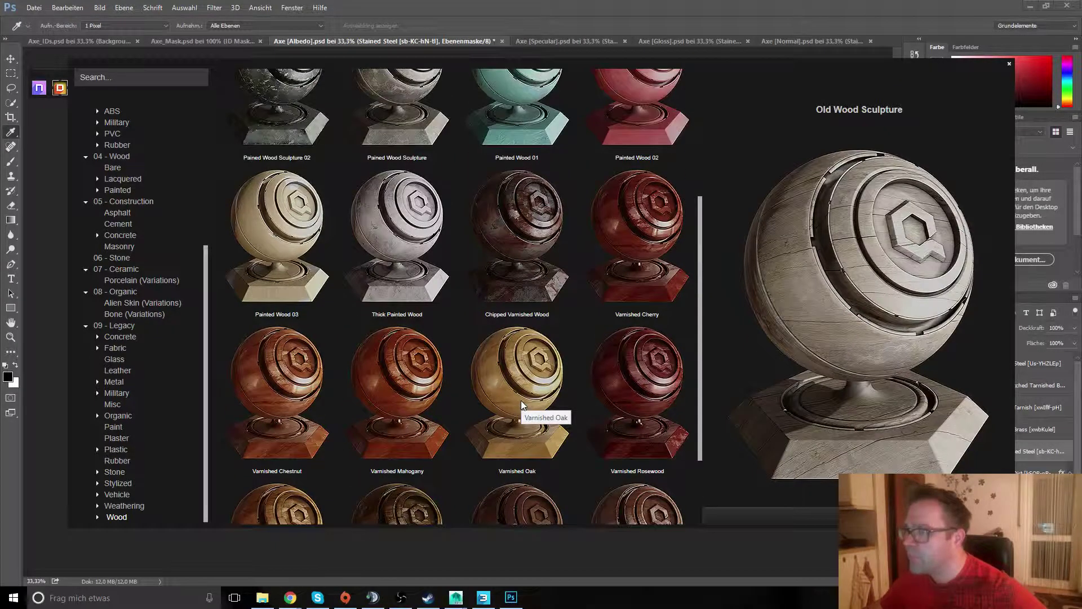
scroll(522, 405, up, 4)
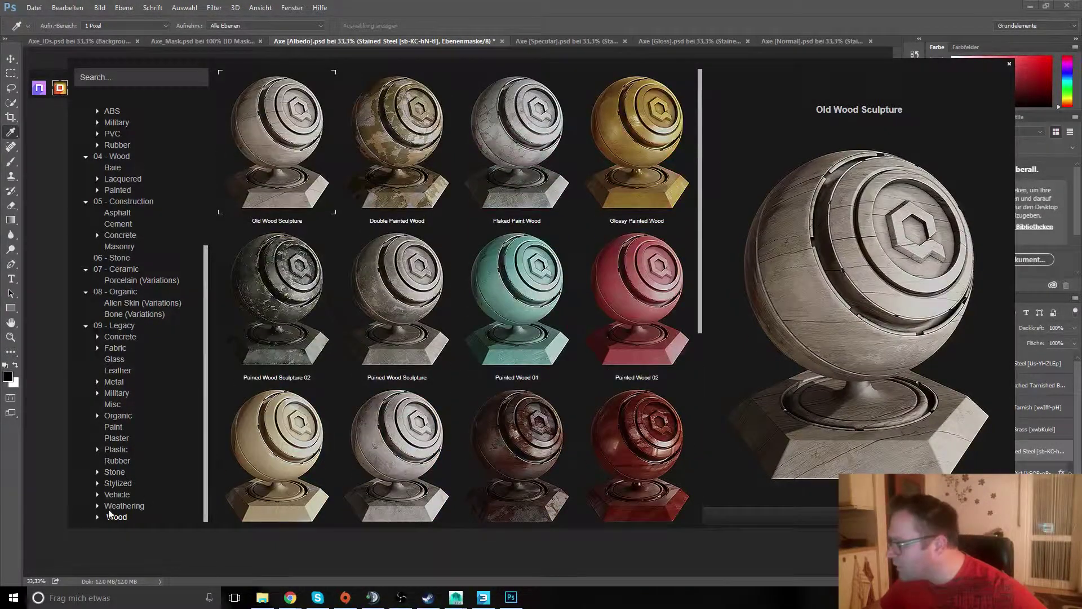
scroll(160, 400, down, 1)
click(124, 495)
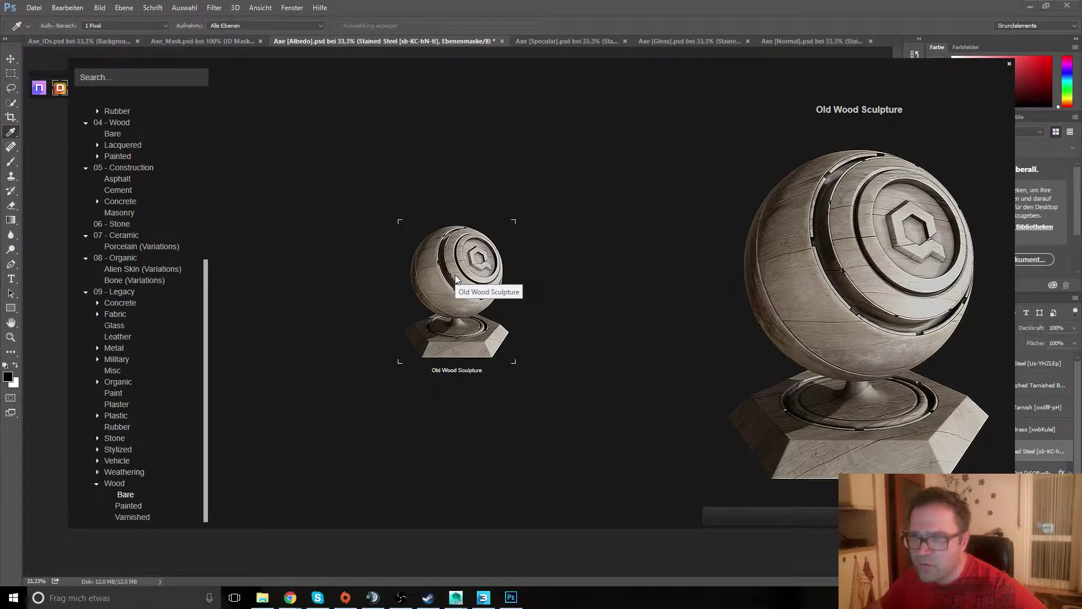
- Add Old Wood Sculpture inside the Stained Steel group
double_click(447, 266)
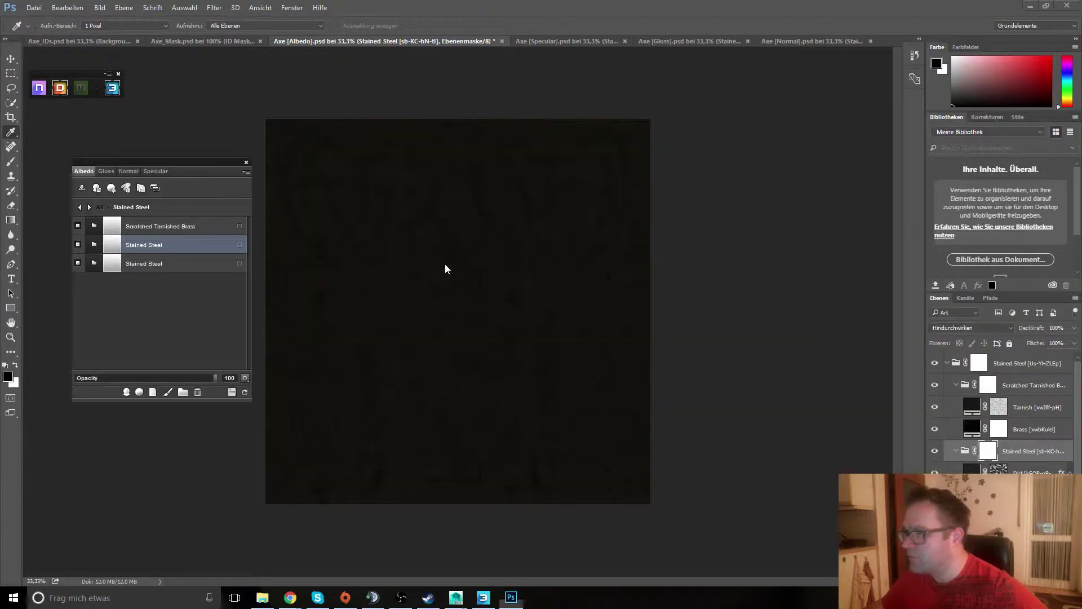
key(Return)
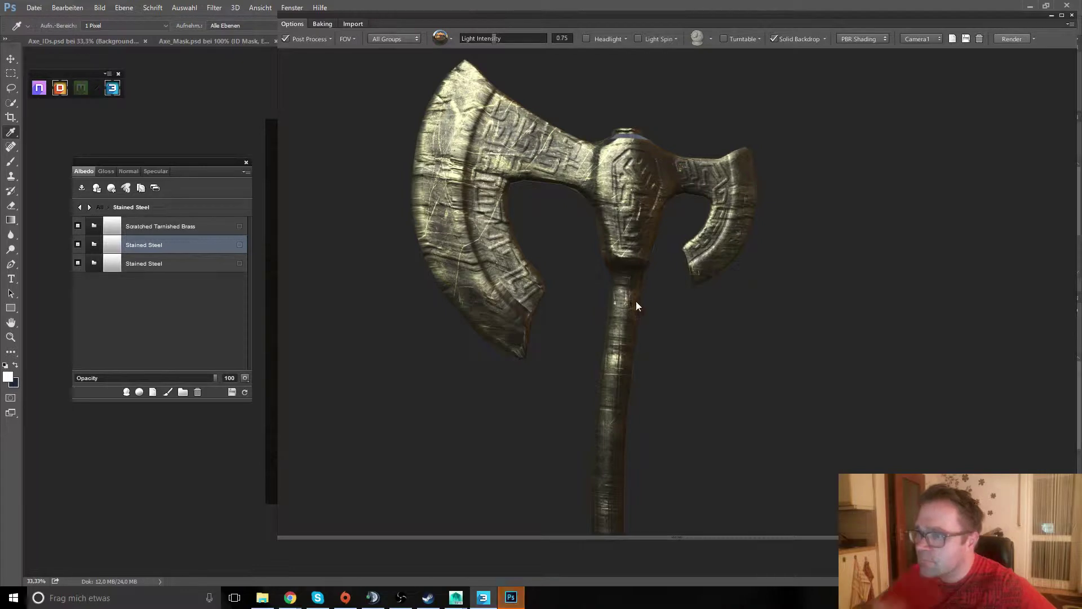
drag(636, 301, 618, 302)
- Expand Old Wood Sculpture's layers and orbit the axe to inspect the wood
double_click(144, 263)
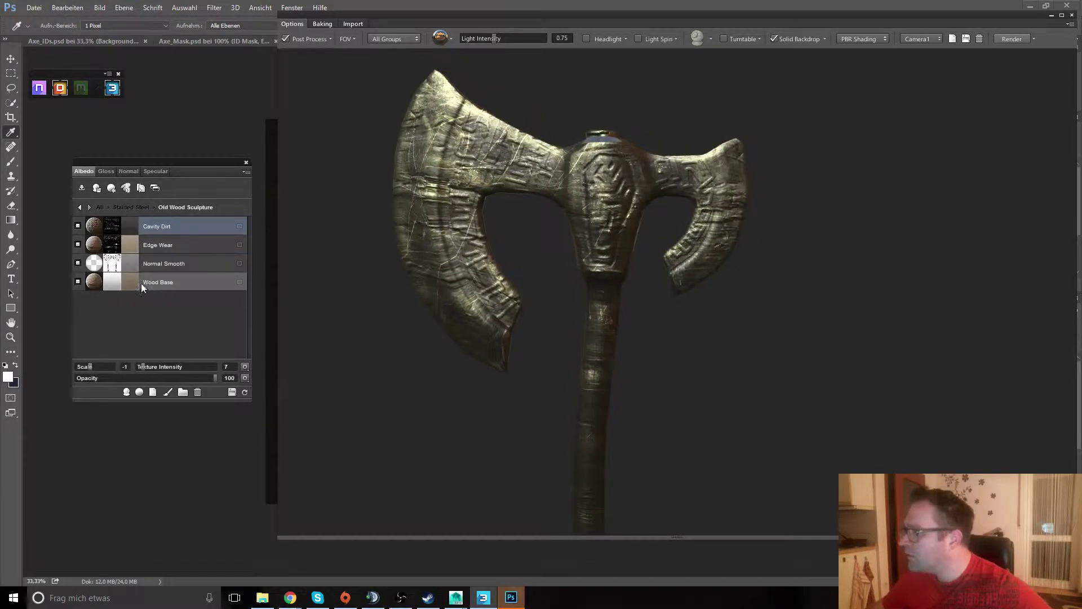
mouse_move(349, 259)
mouse_down()
mouse_move(476, 293)
mouse_move(549, 296)
mouse_move(581, 322)
mouse_up()
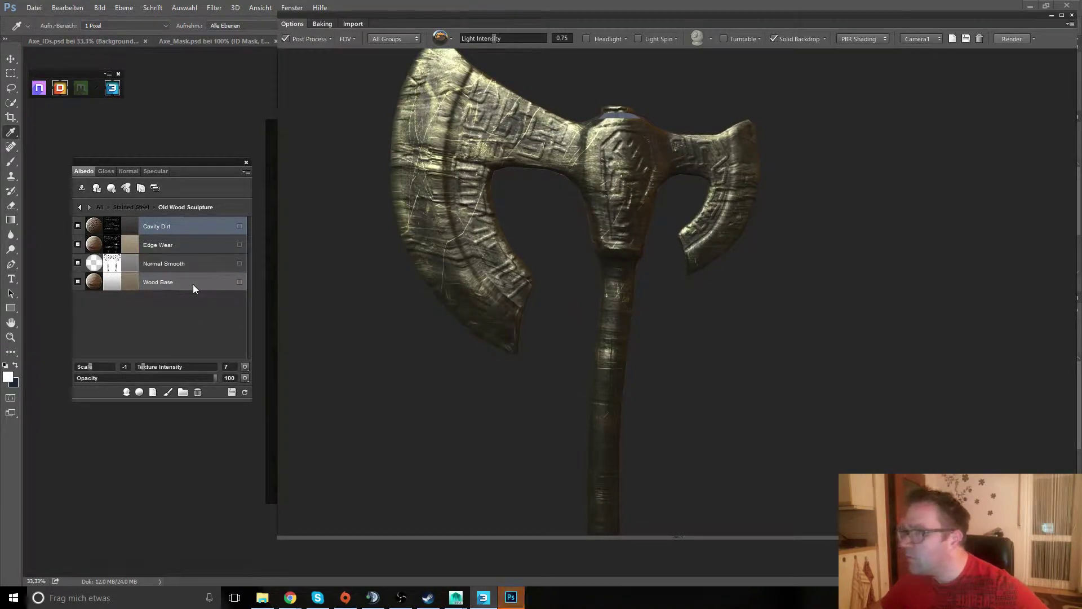
mouse_move(543, 239)
mouse_down()
mouse_move(510, 252)
mouse_move(614, 262)
mouse_move(584, 243)
mouse_up()
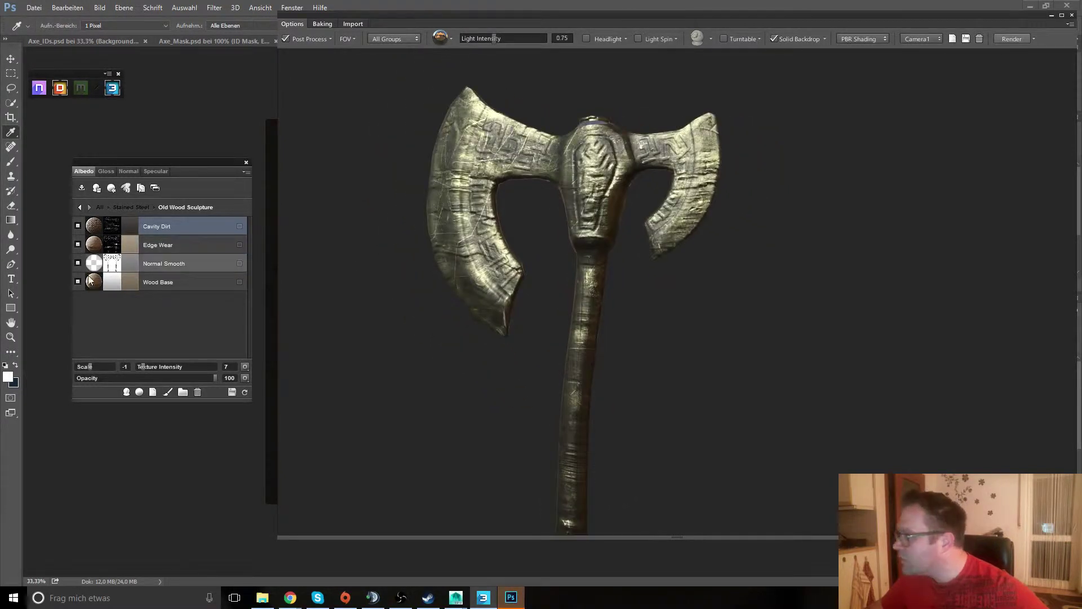
- Hide Wood Base and Normal Smooth on the Normal map, then return to Albedo
click(133, 174)
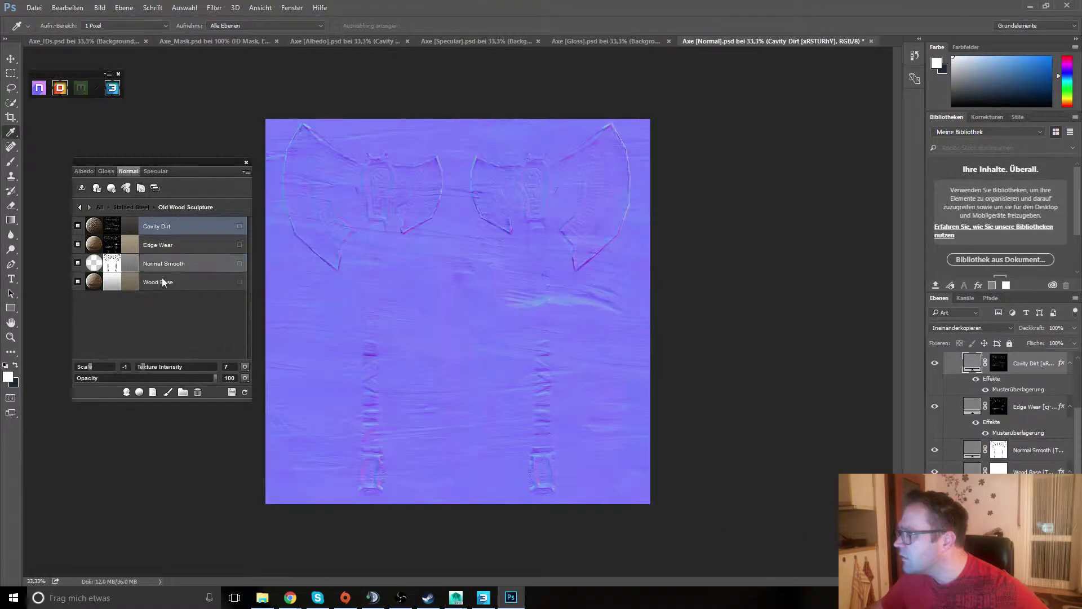
click(77, 282)
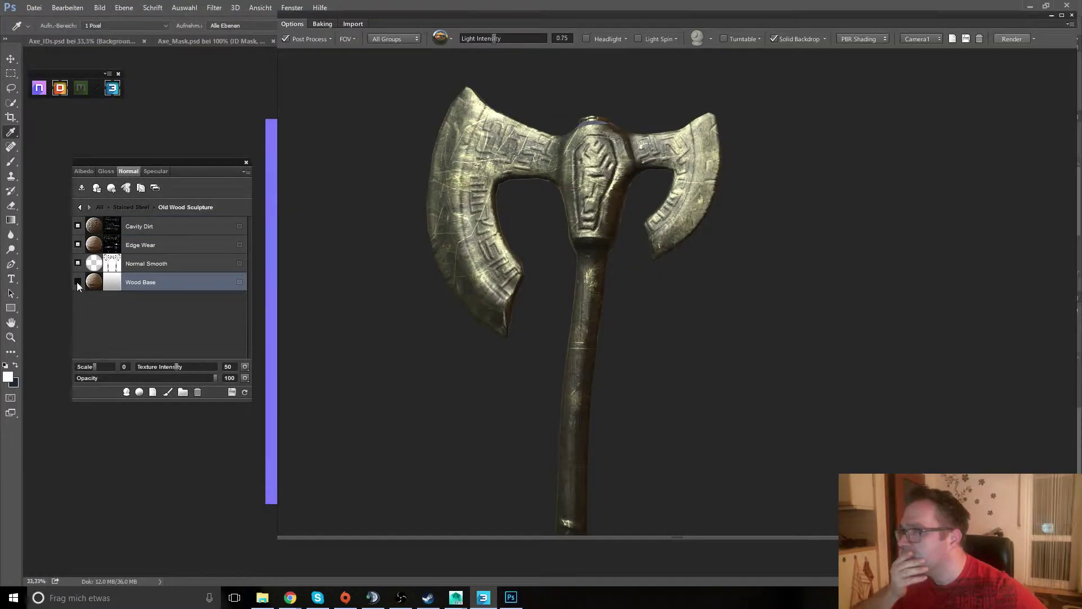
click(78, 262)
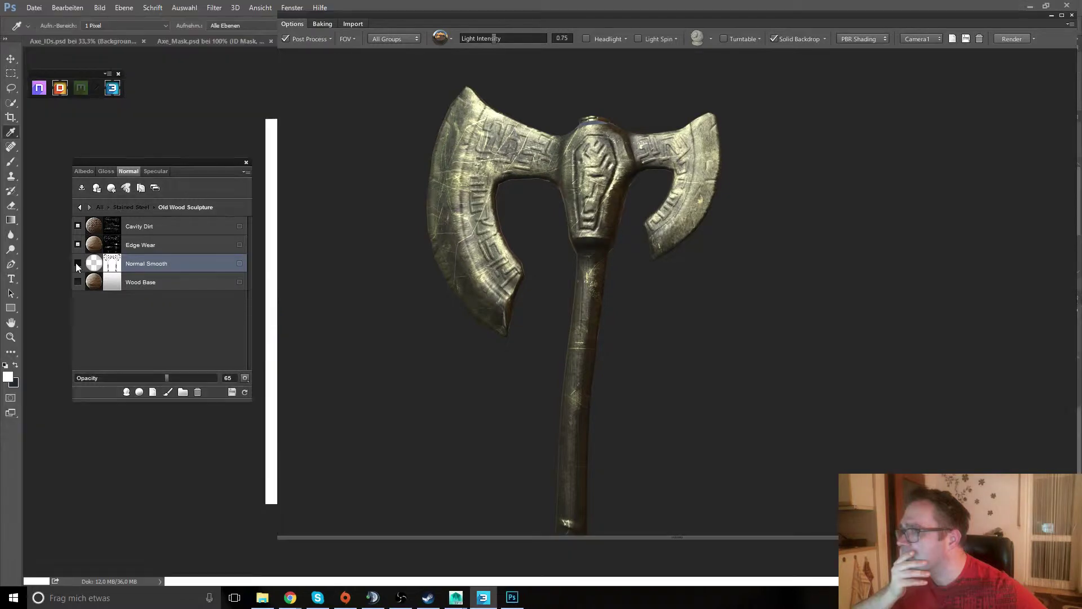
click(76, 263)
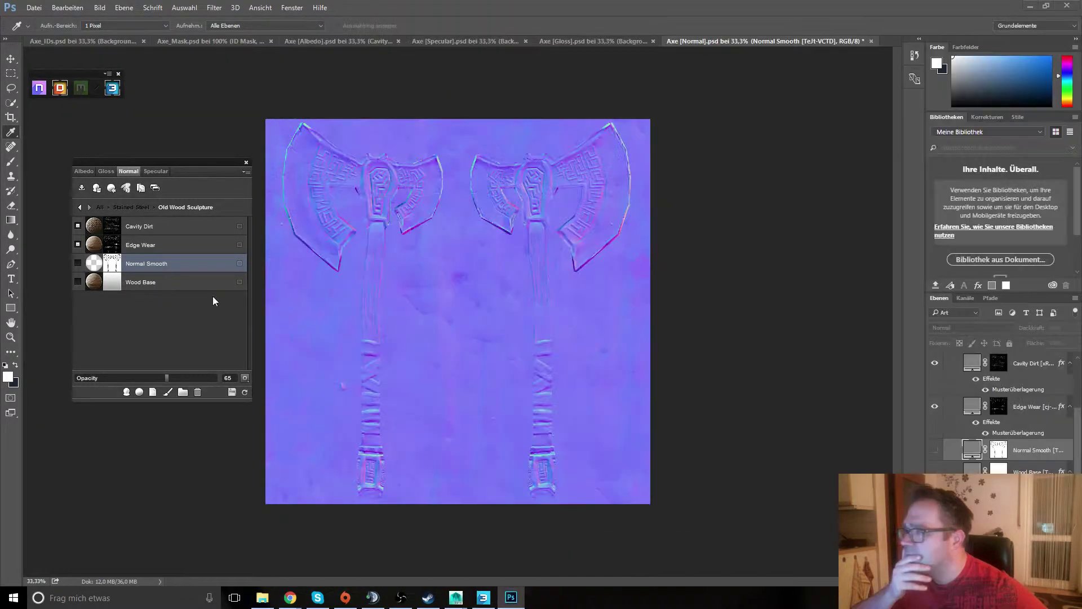
click(86, 172)
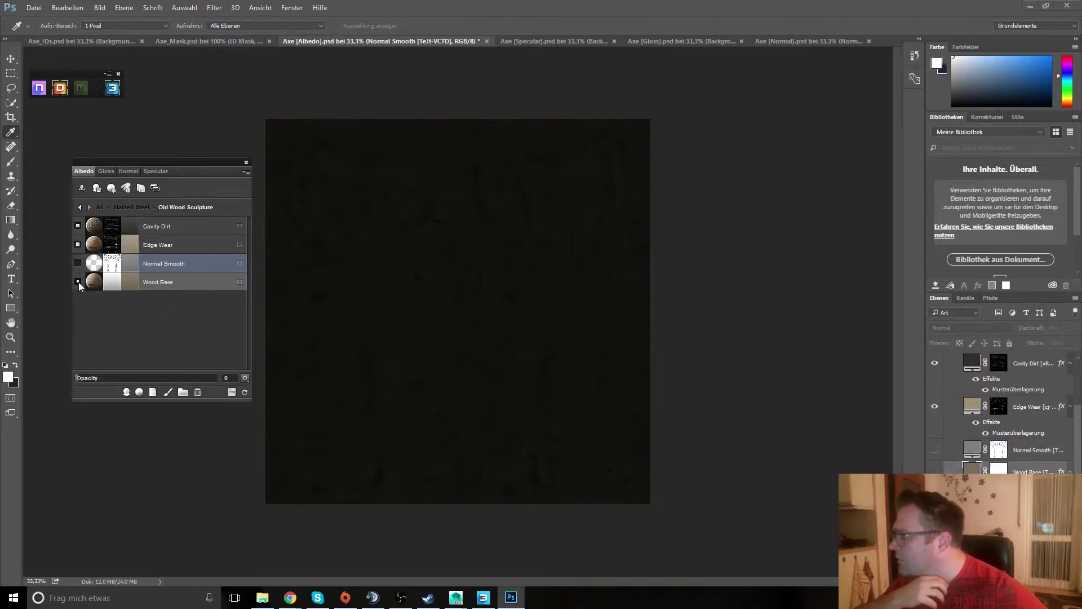
- Select the Albedo Wood Base layer and inspect its wood texture on the 3D axe
click(77, 281)
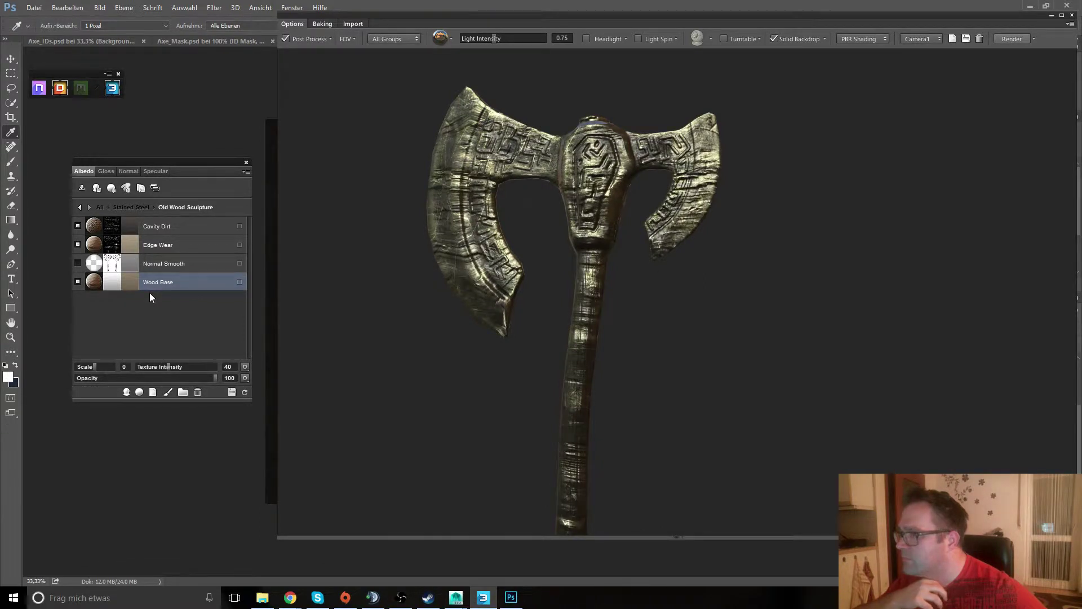
click(146, 292)
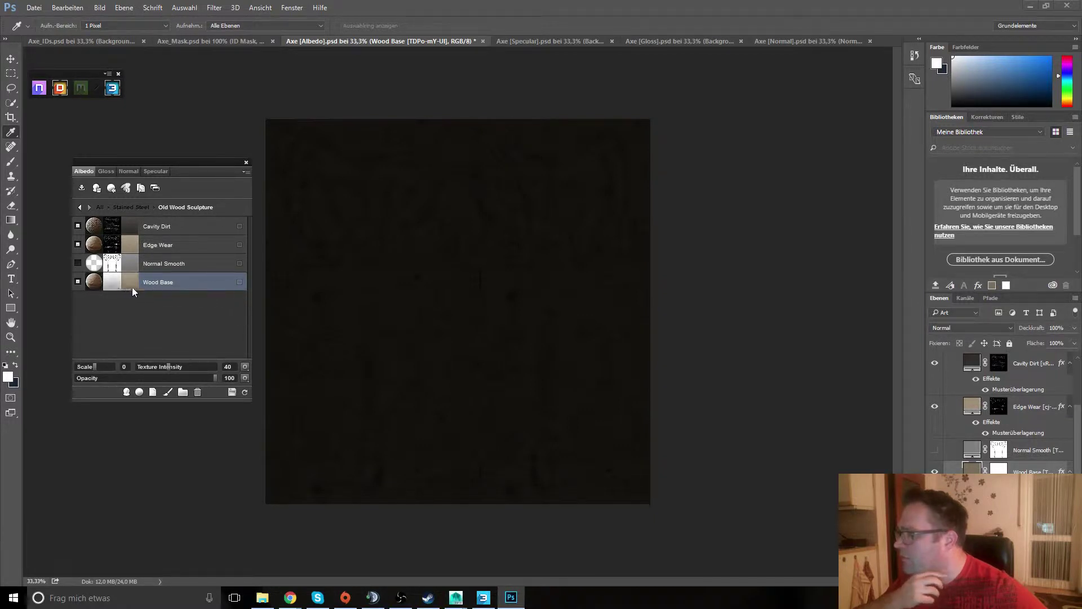
click(484, 598)
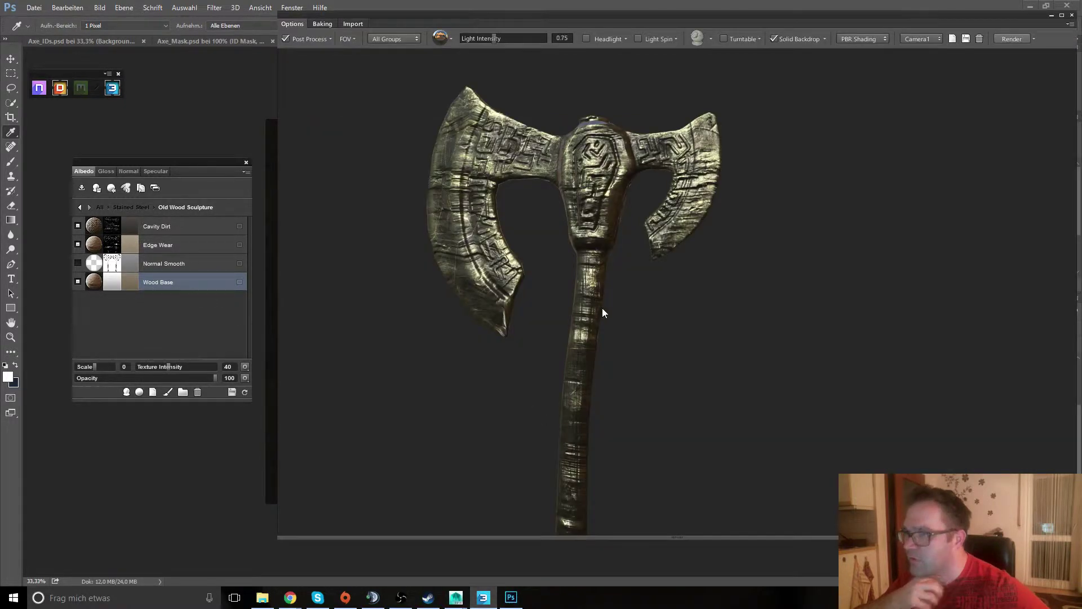
mouse_move(580, 287)
mouse_down()
mouse_move(608, 304)
mouse_move(647, 231)
mouse_up()
scroll(647, 231, up, 3)
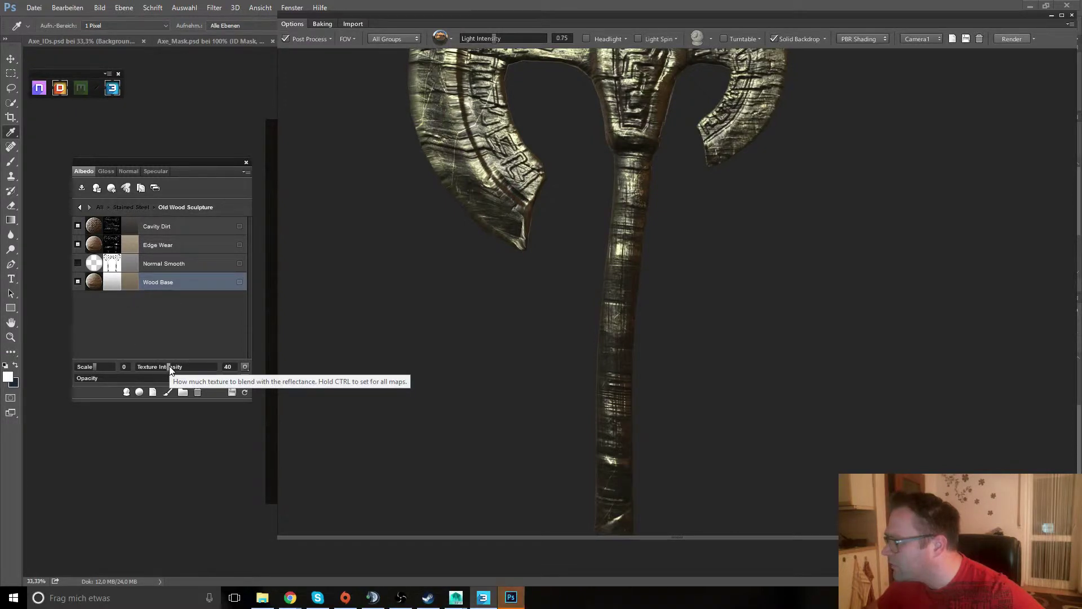
- Raise Wood Base texture intensity to 100 and pick dark brown #1f1a13 as its colour
drag(174, 369, 225, 372)
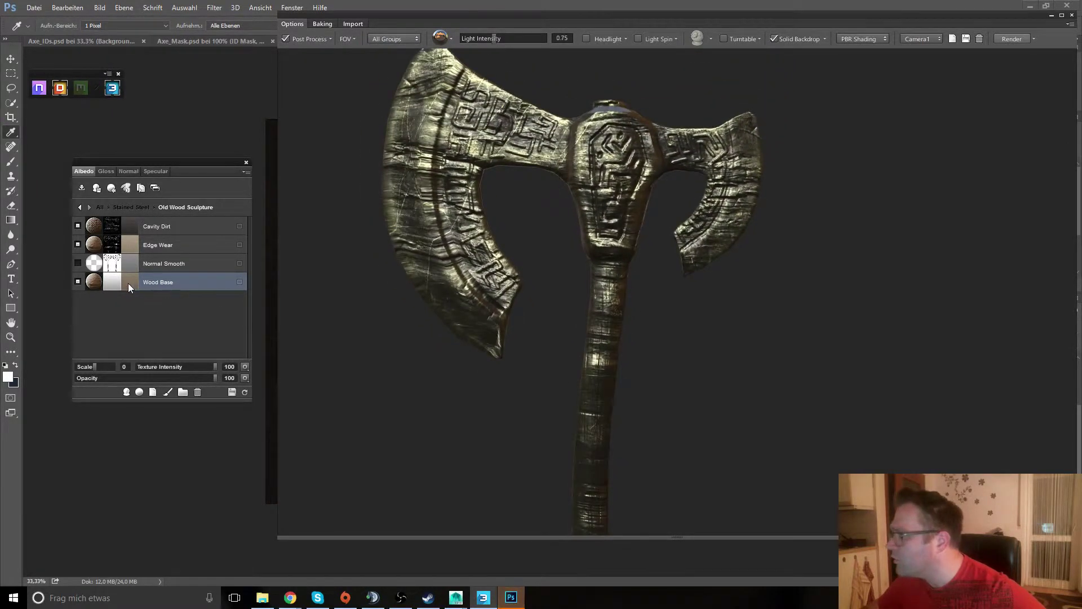
click(129, 283)
mouse_move(466, 283)
mouse_down()
mouse_move(453, 261)
mouse_move(435, 283)
mouse_up()
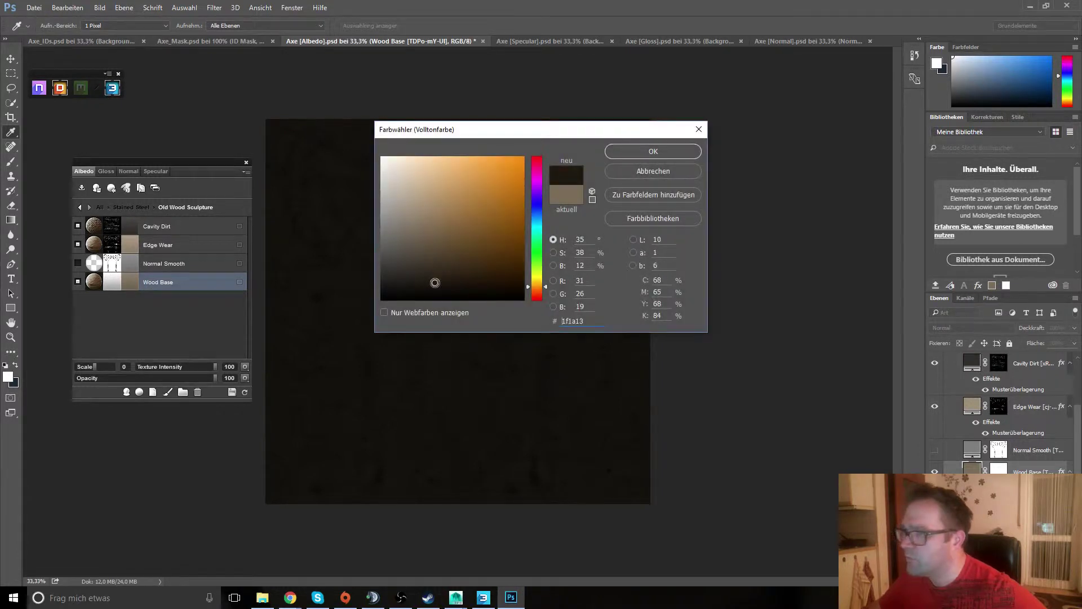
- Confirm the dark brown Wood Base colour, then hide the Edge Wear layer
click(653, 151)
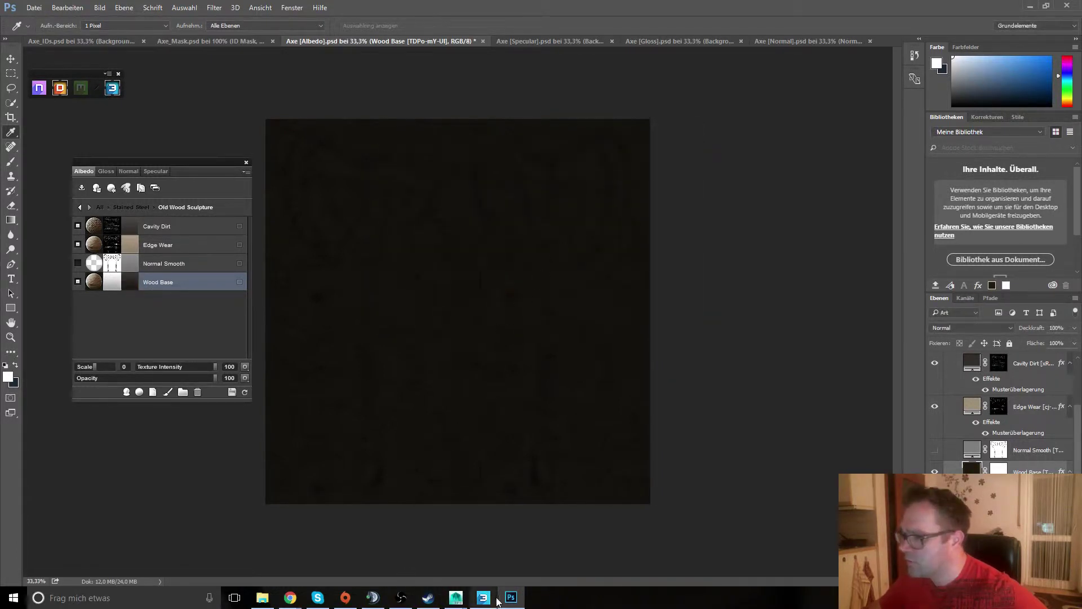
click(483, 597)
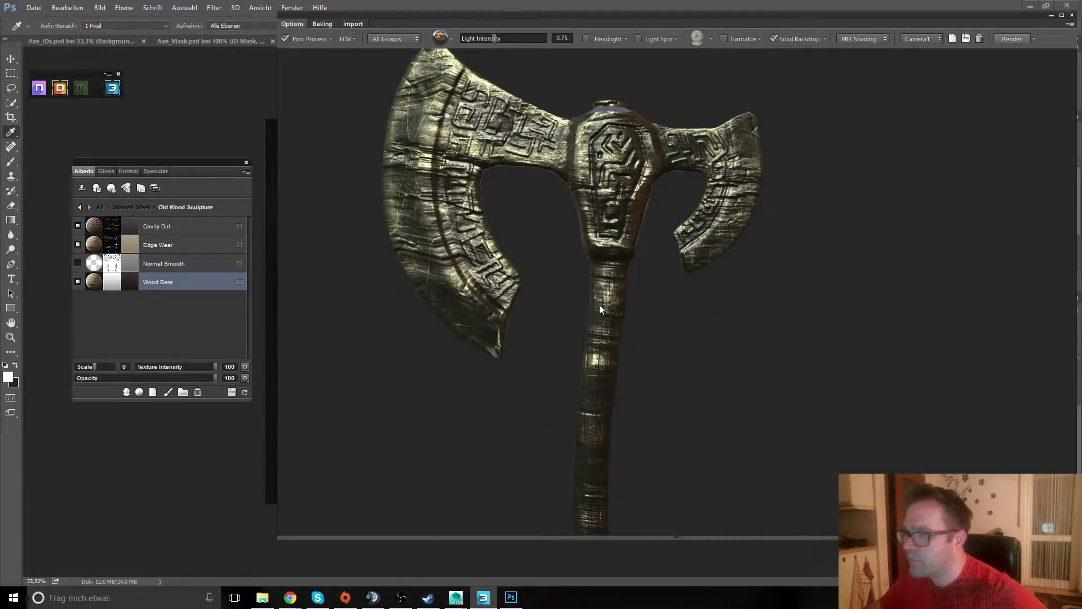
drag(623, 302, 603, 303)
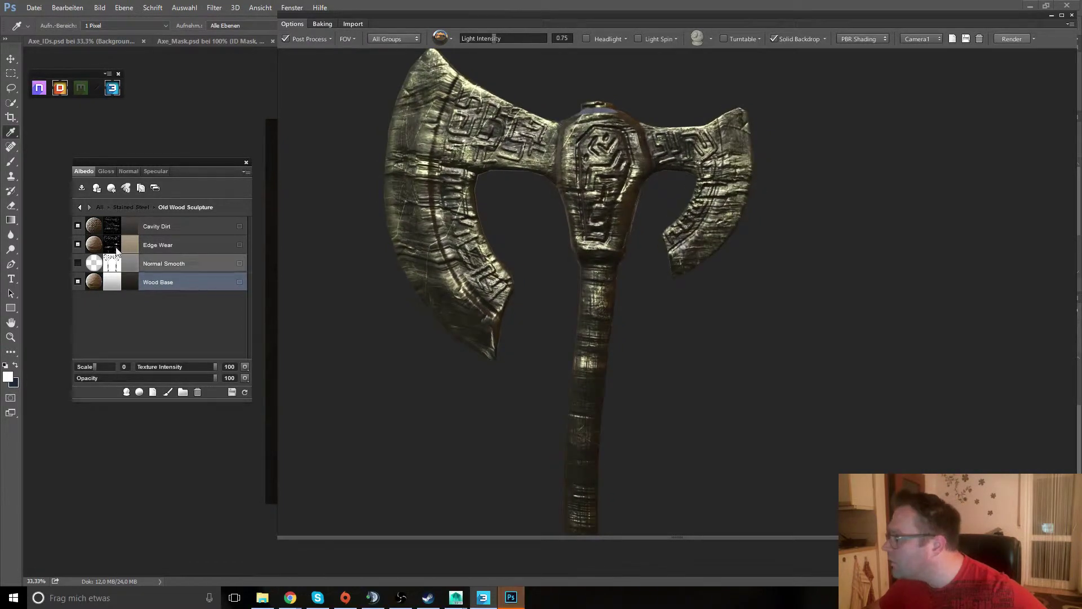
click(78, 244)
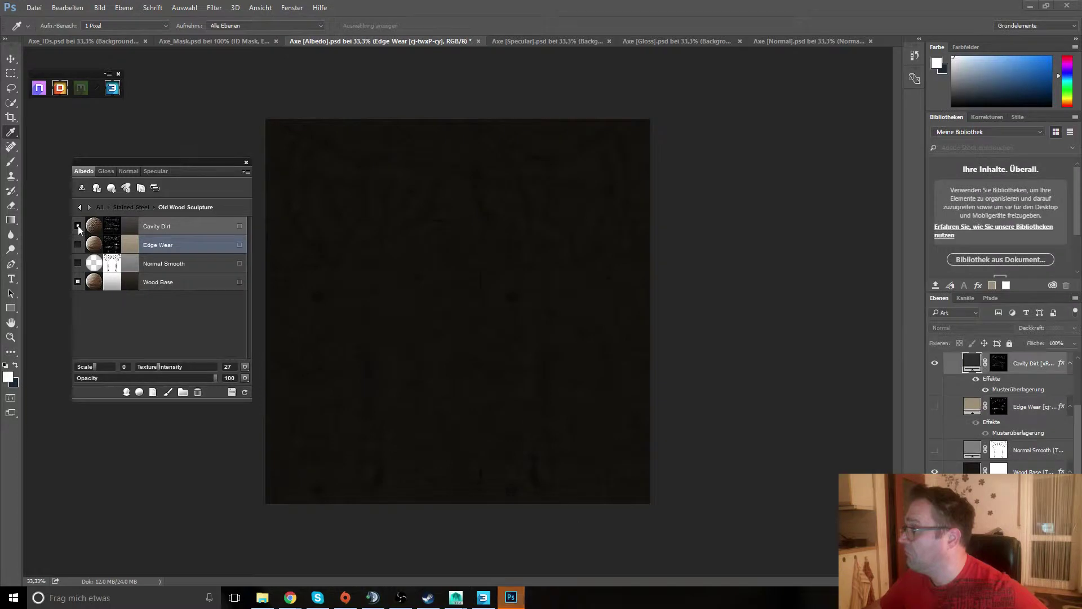
- Hide Cavity Dirt and move Old Wood Sculpture to the top of the Stained Steel stack
click(78, 225)
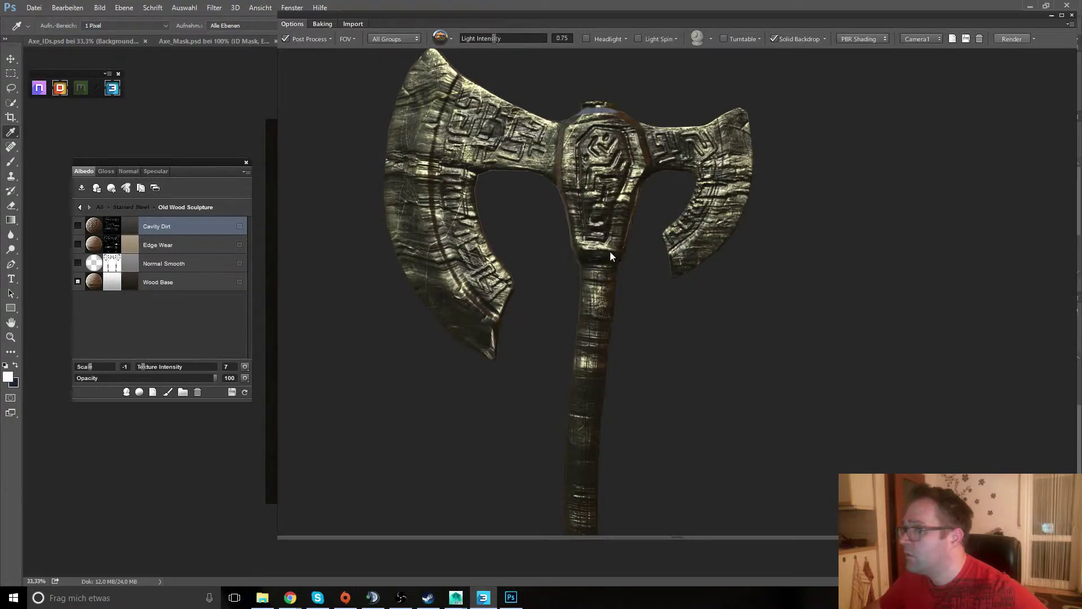
mouse_move(609, 252)
mouse_down()
mouse_move(387, 275)
mouse_move(654, 258)
mouse_move(623, 248)
mouse_move(489, 260)
mouse_up()
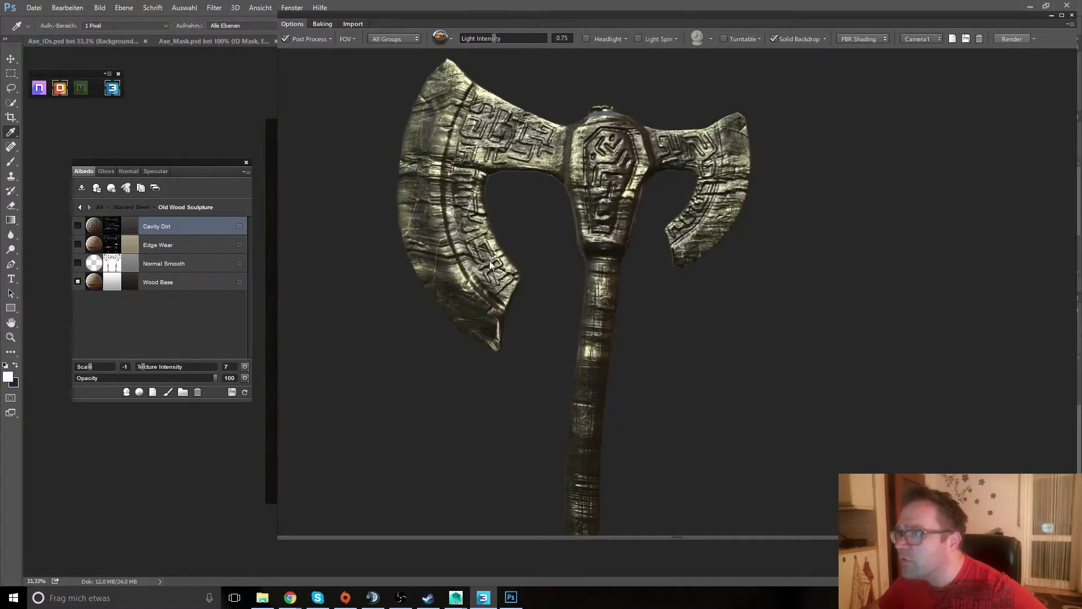
click(80, 204)
click(80, 207)
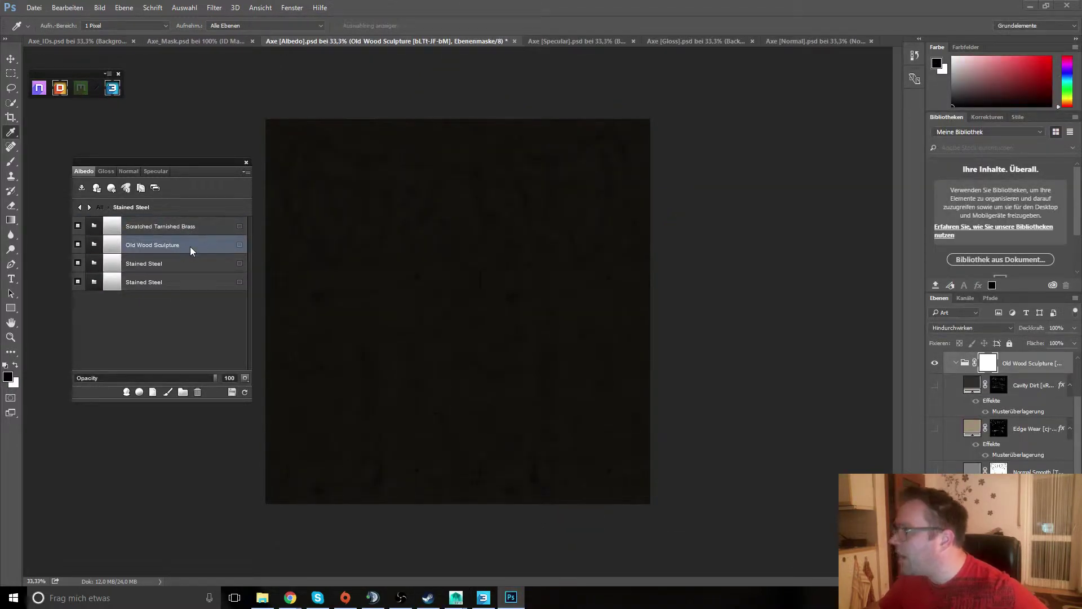
click(197, 224)
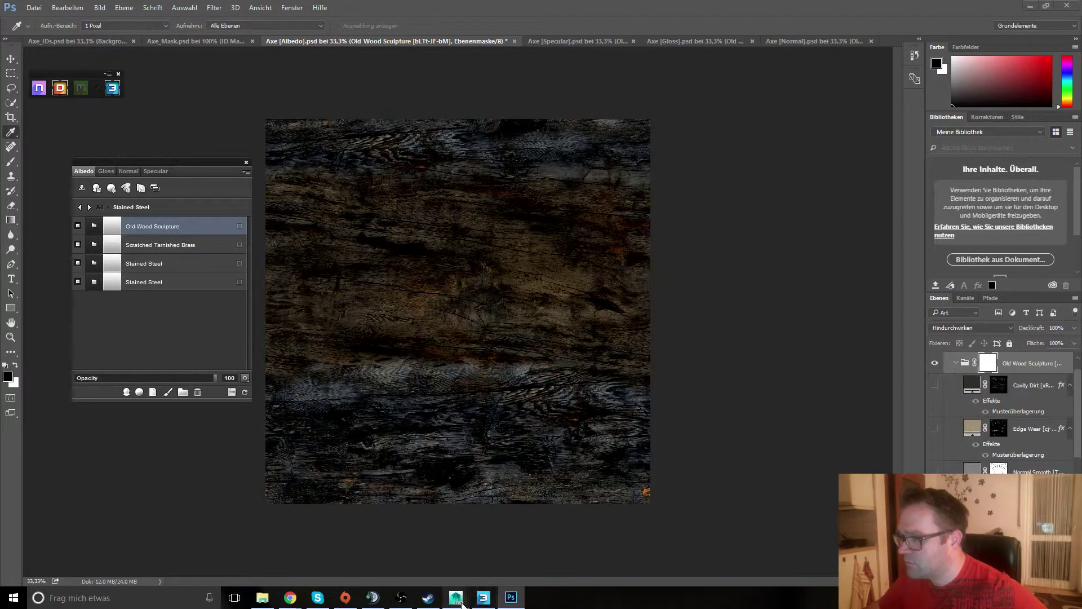
- Check the wooden axe in 3D, then open Old Wood Sculpture's four layers
mouse_move(455, 597)
click(502, 550)
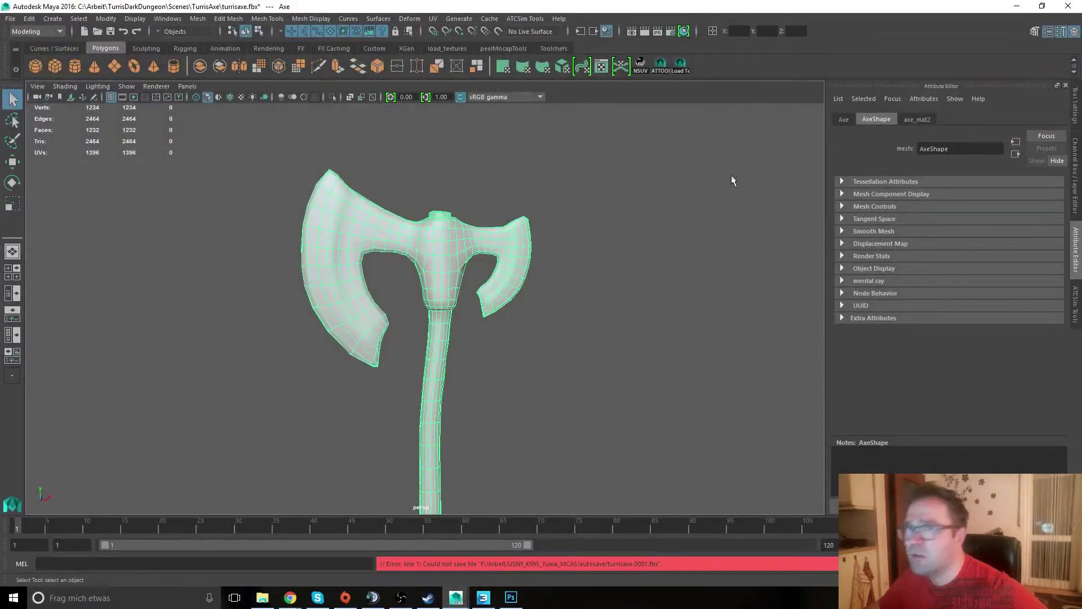
click(1017, 5)
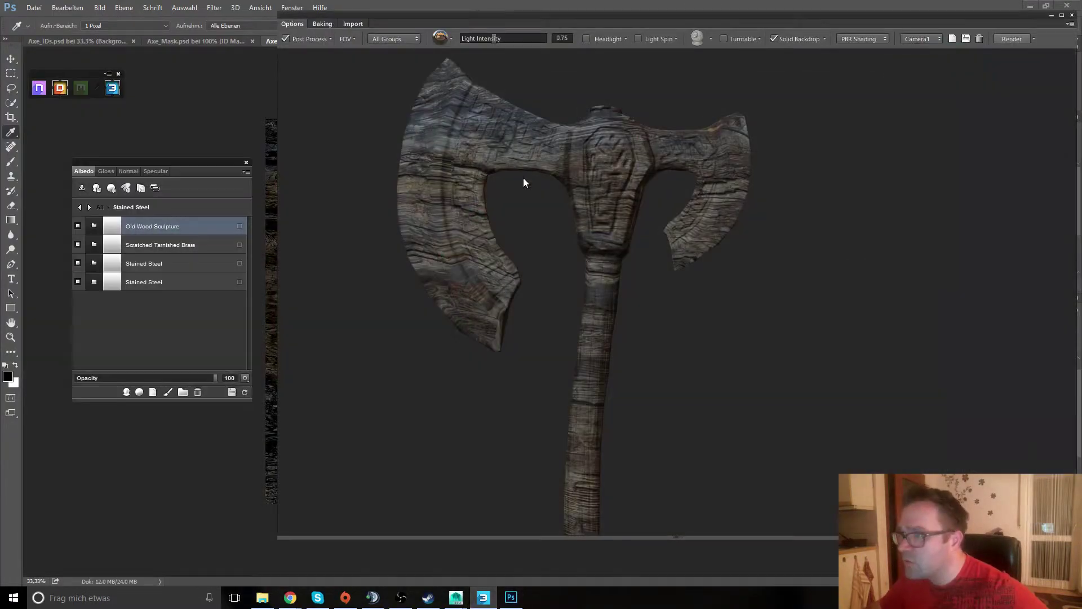
mouse_move(525, 176)
mouse_down()
mouse_move(603, 199)
mouse_move(632, 150)
mouse_up()
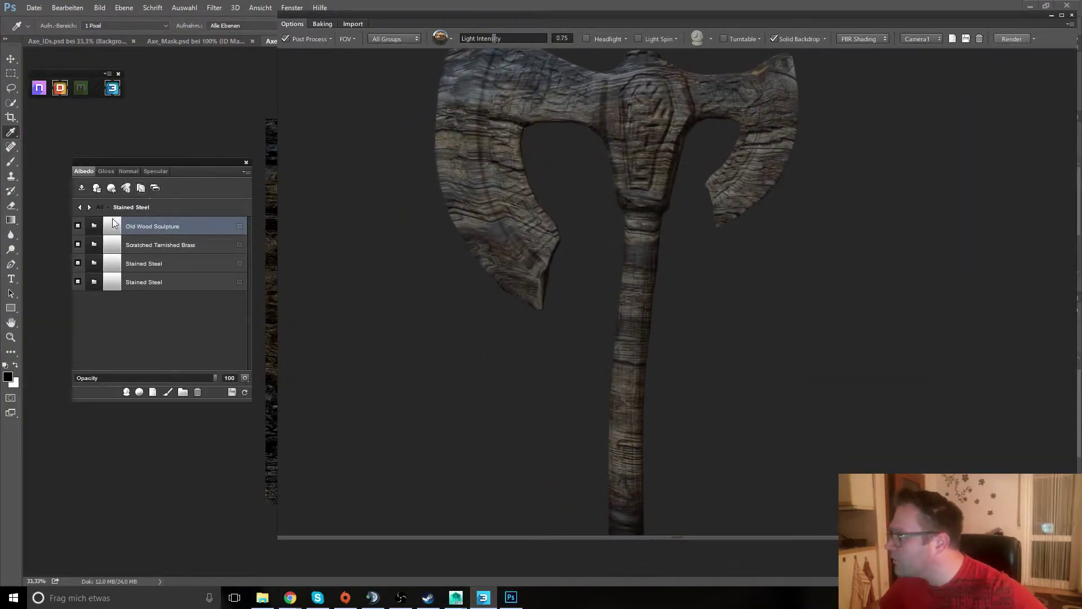
click(95, 225)
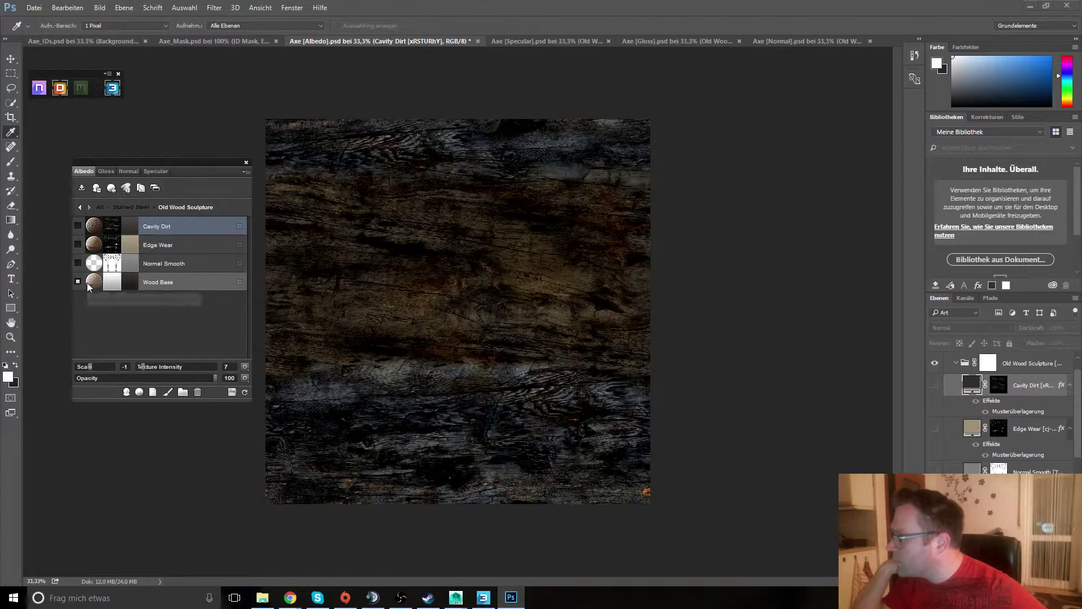
- Open the material browser for the Wood Base layer and scroll through the library
click(185, 280)
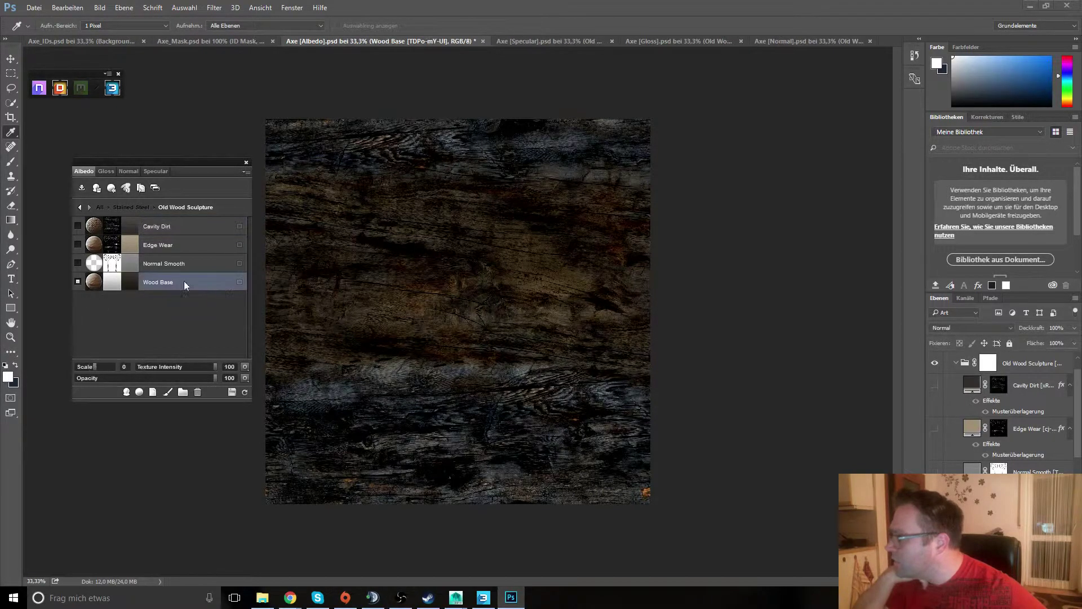
click(97, 284)
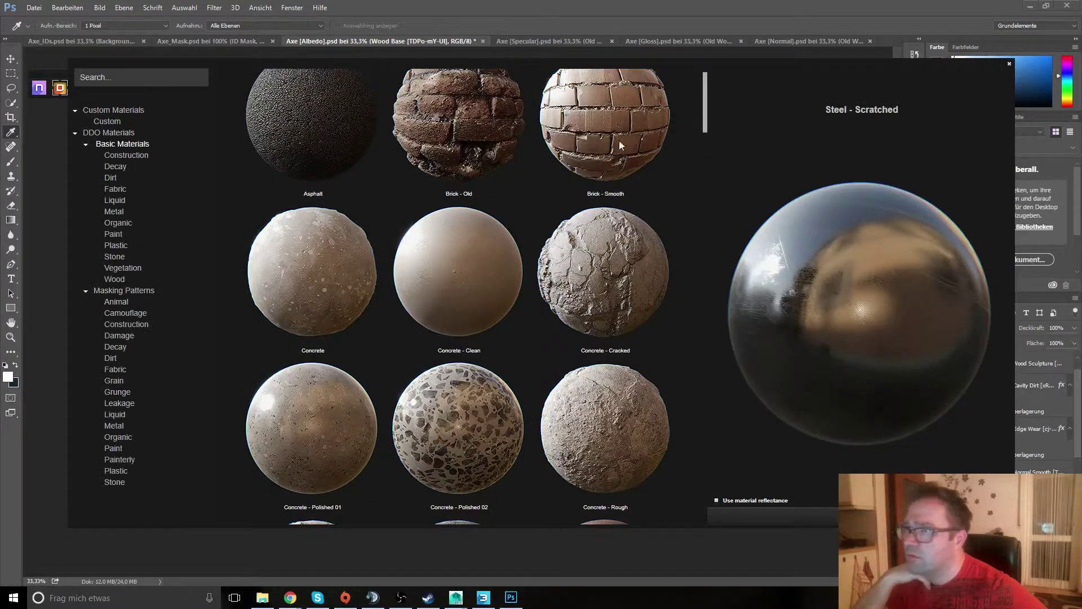
mouse_move(704, 97)
mouse_down()
mouse_move(704, 216)
mouse_move(712, 198)
mouse_move(685, 476)
mouse_up()
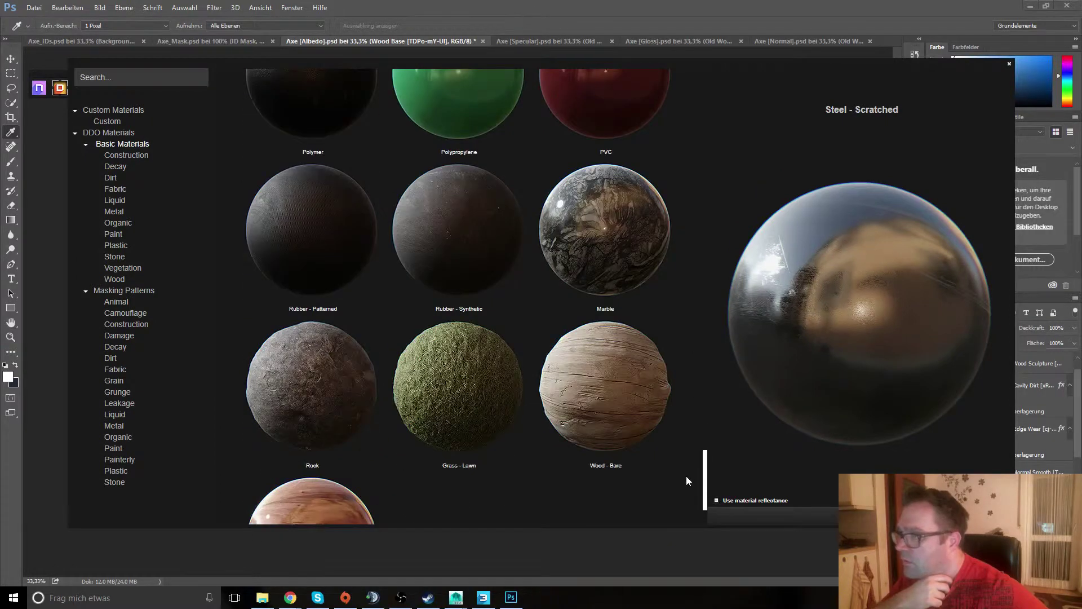
scroll(686, 481, down, 2)
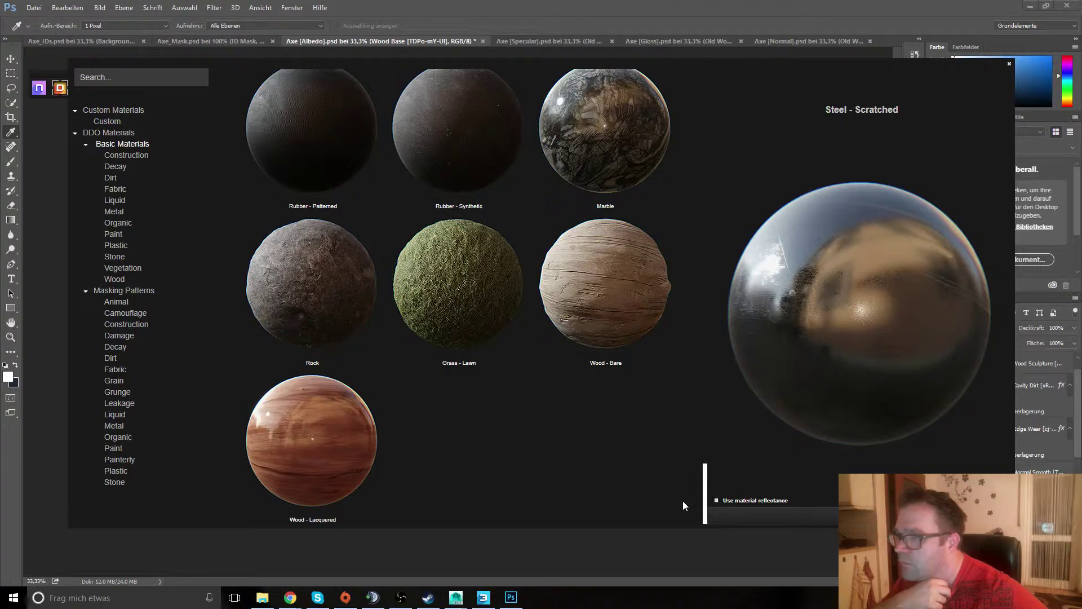
scroll(682, 485, up, 3)
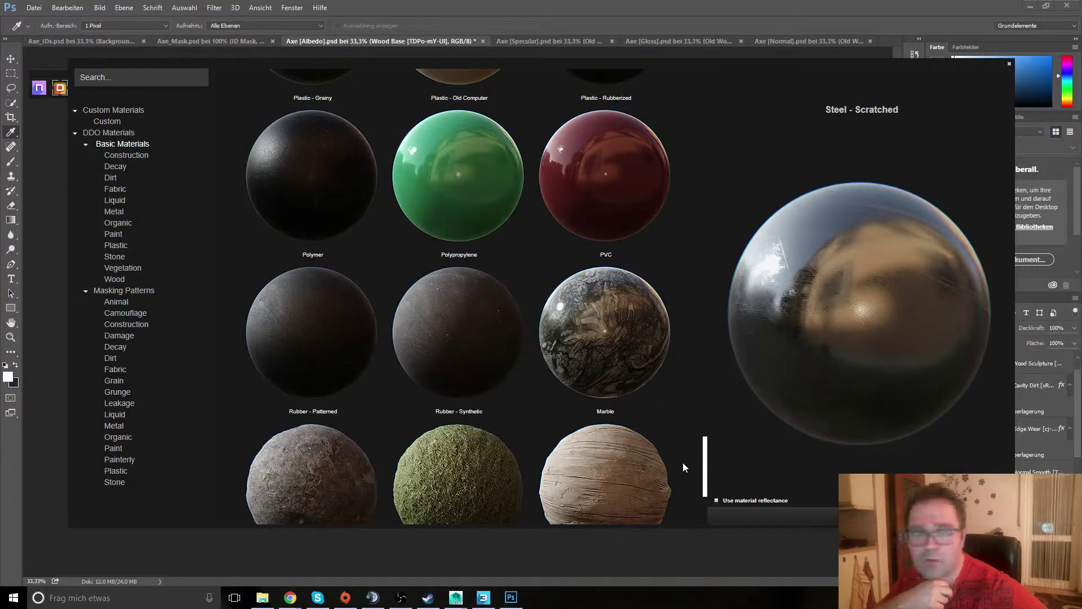
scroll(682, 468, down, 3)
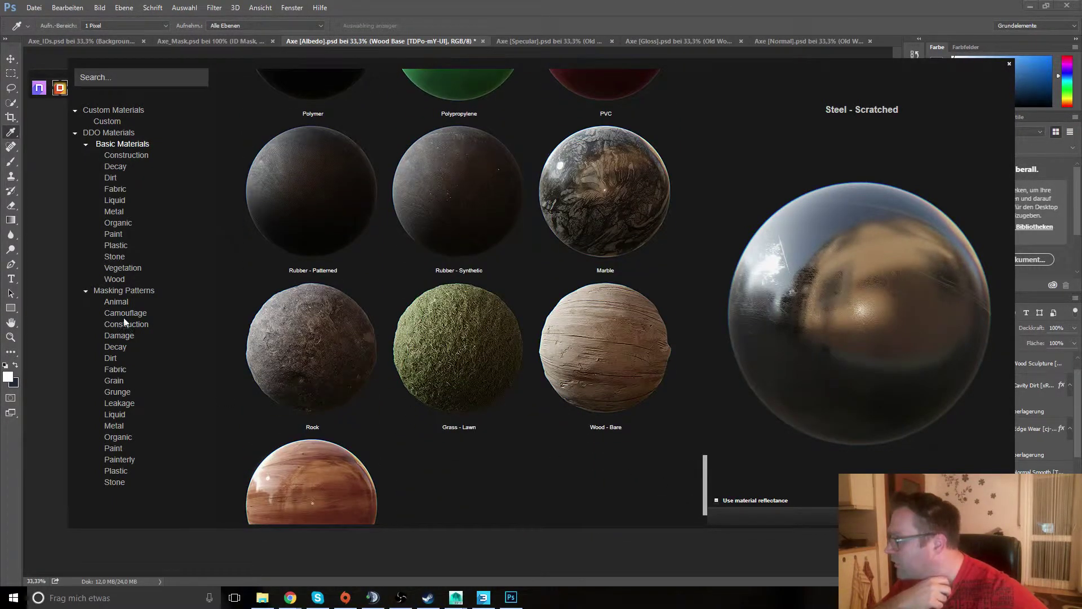
- Browse Paint, Plastic, Vegetation, Wood, Dirt and Decay materials, ending on Construction
click(117, 234)
click(122, 249)
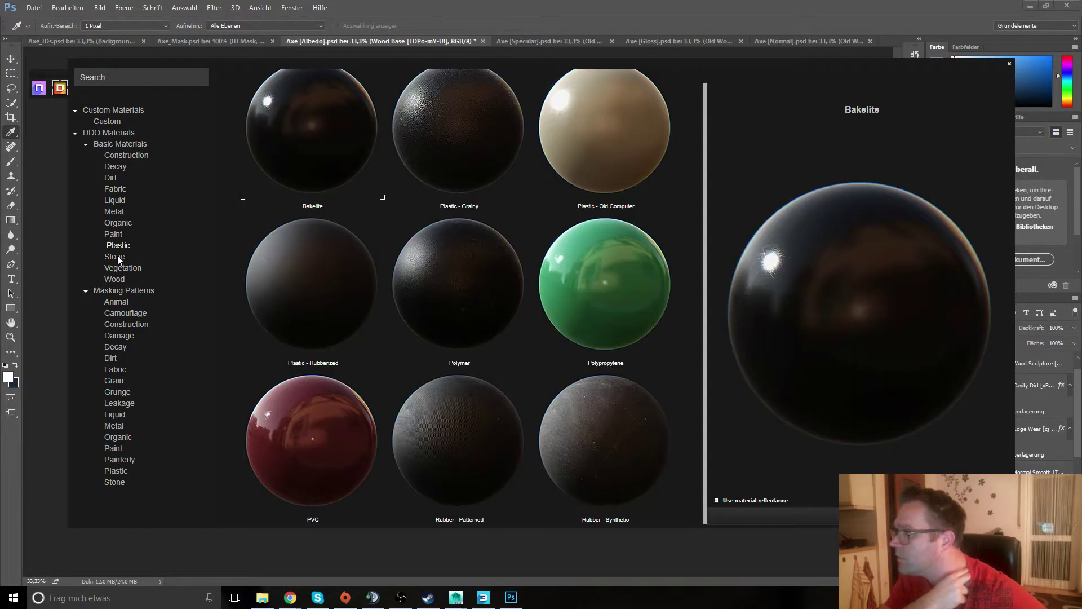
click(120, 268)
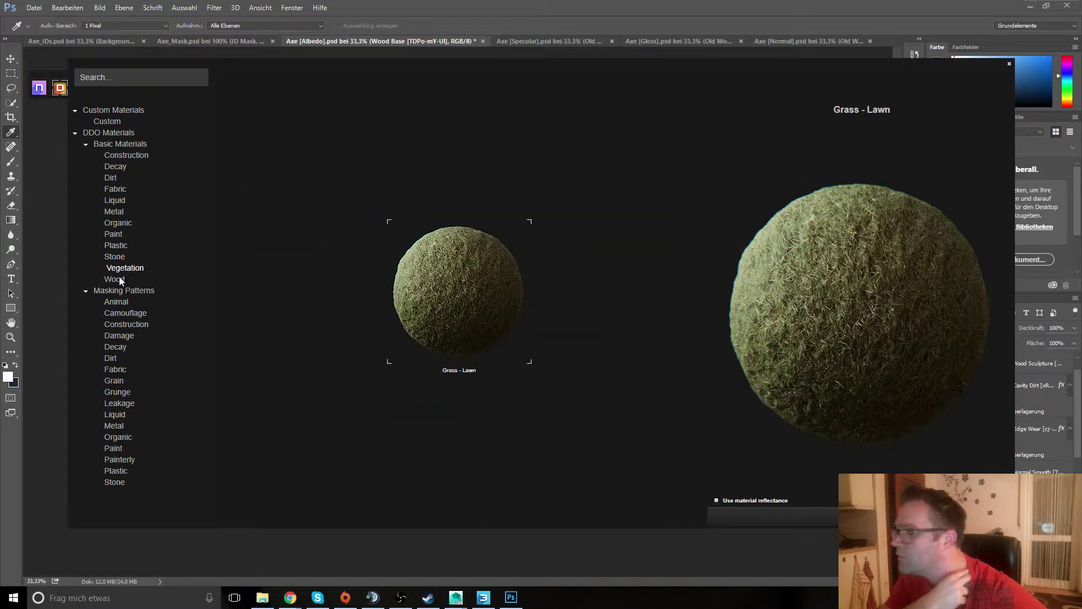
click(120, 279)
click(112, 178)
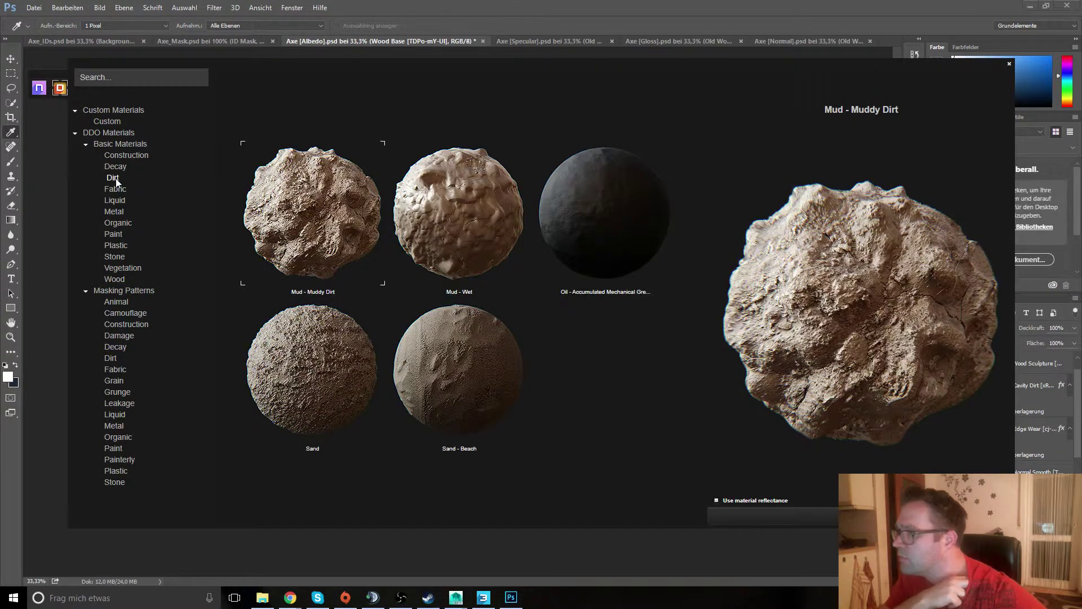
click(119, 167)
click(126, 158)
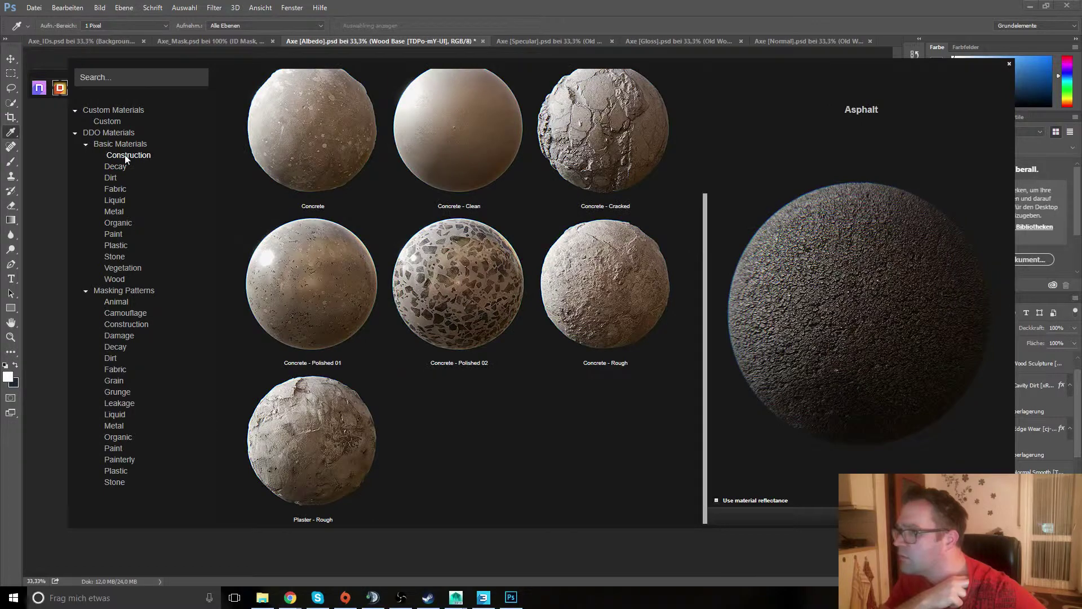
- Browse the Damage, Decay, Dirt, Fabric, Grain, Liquid, Organic and Plastic masking patterns
click(121, 336)
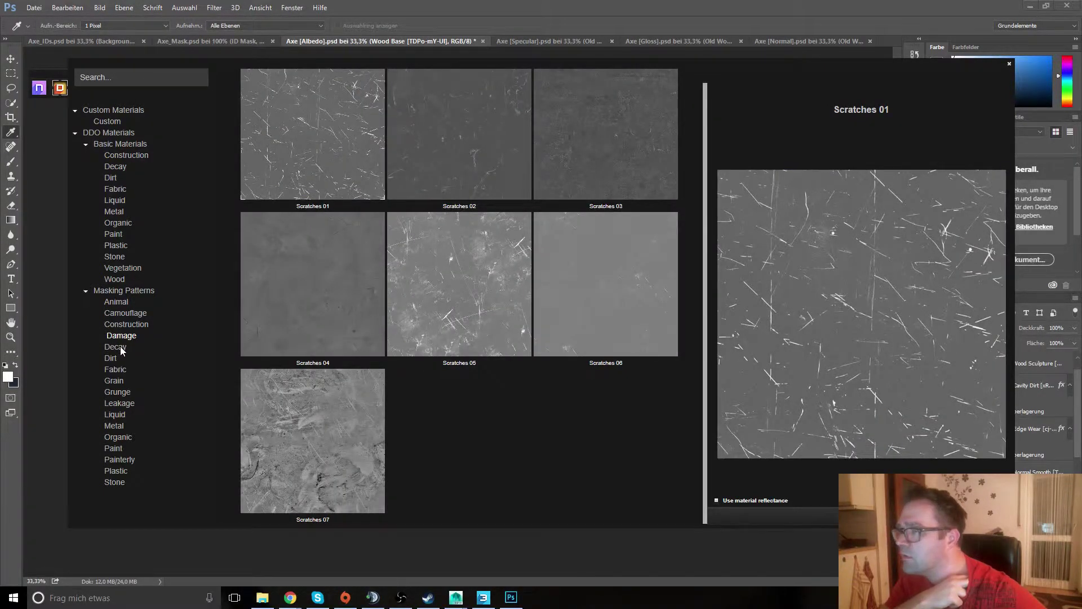
click(120, 346)
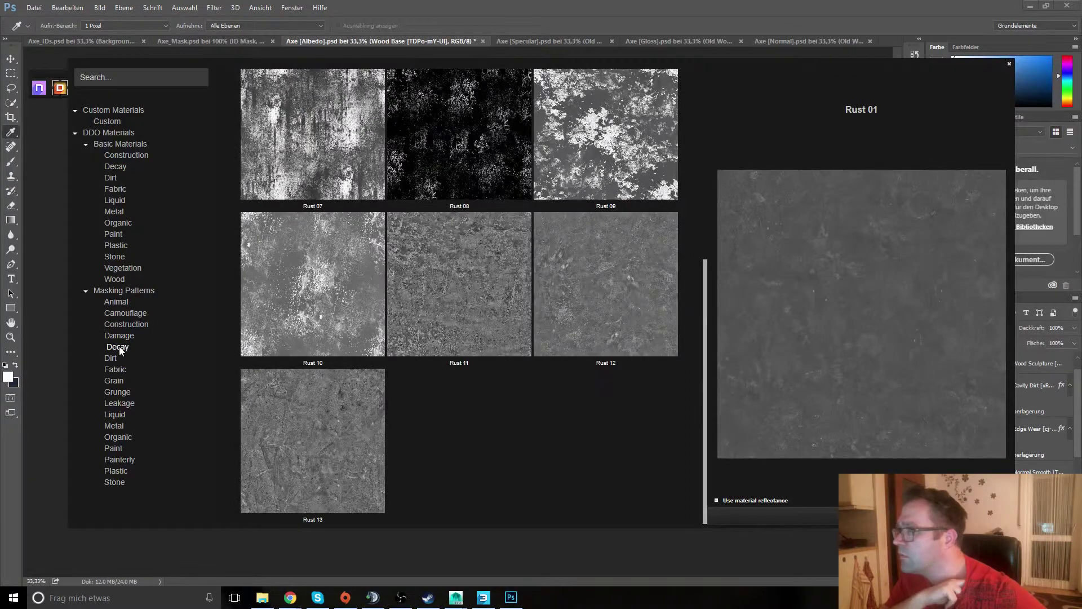
click(114, 357)
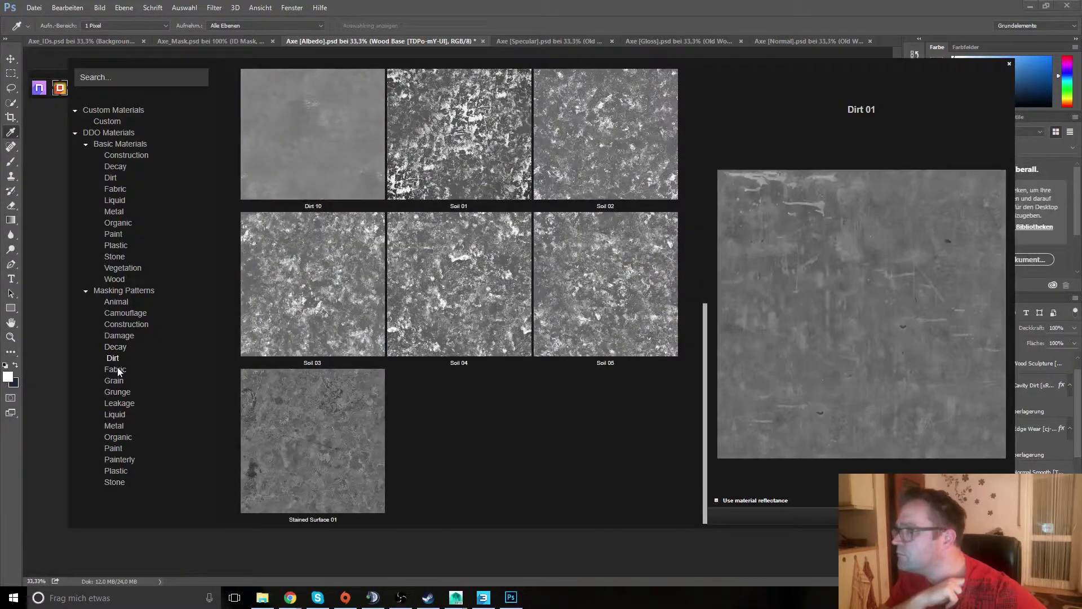
click(117, 368)
click(117, 381)
click(117, 414)
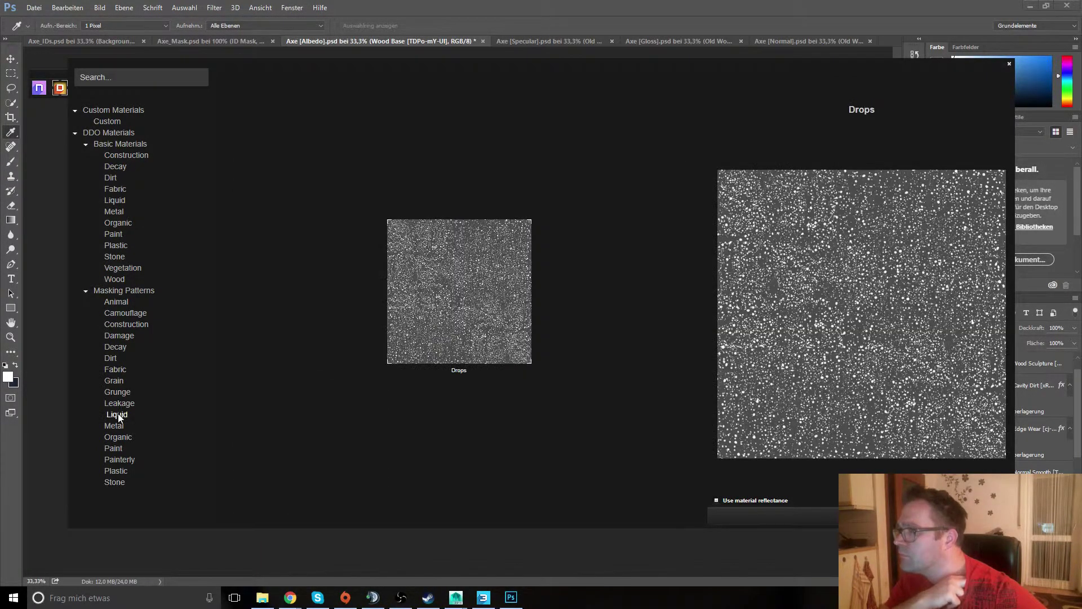
click(113, 439)
click(115, 470)
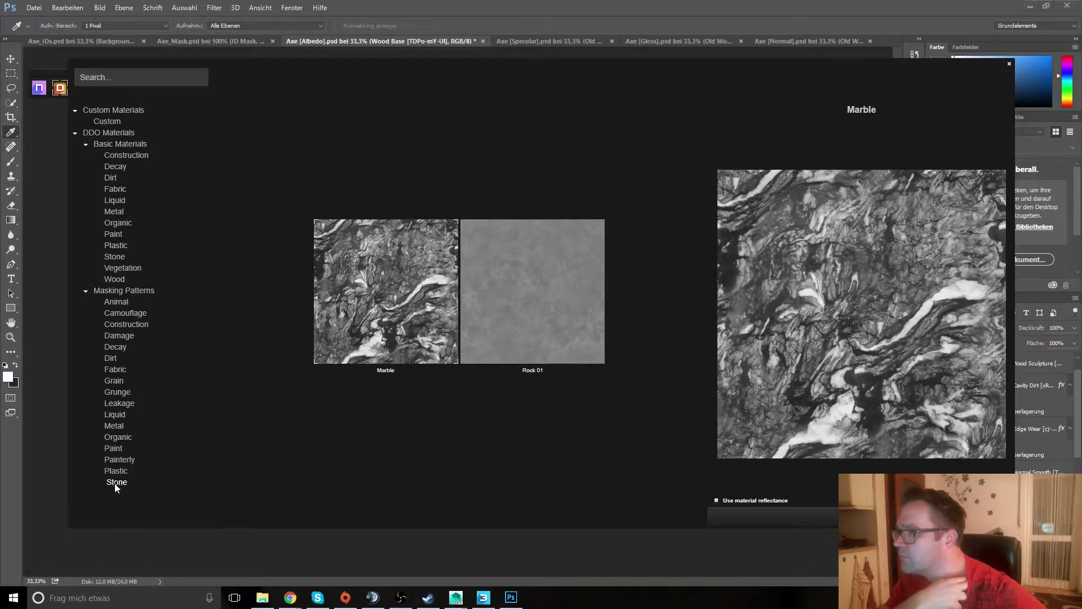
- Compare Grain, Damage, Camouflage, Construction and Animal patterns, settling on Decay's Rust masks
click(114, 380)
click(113, 337)
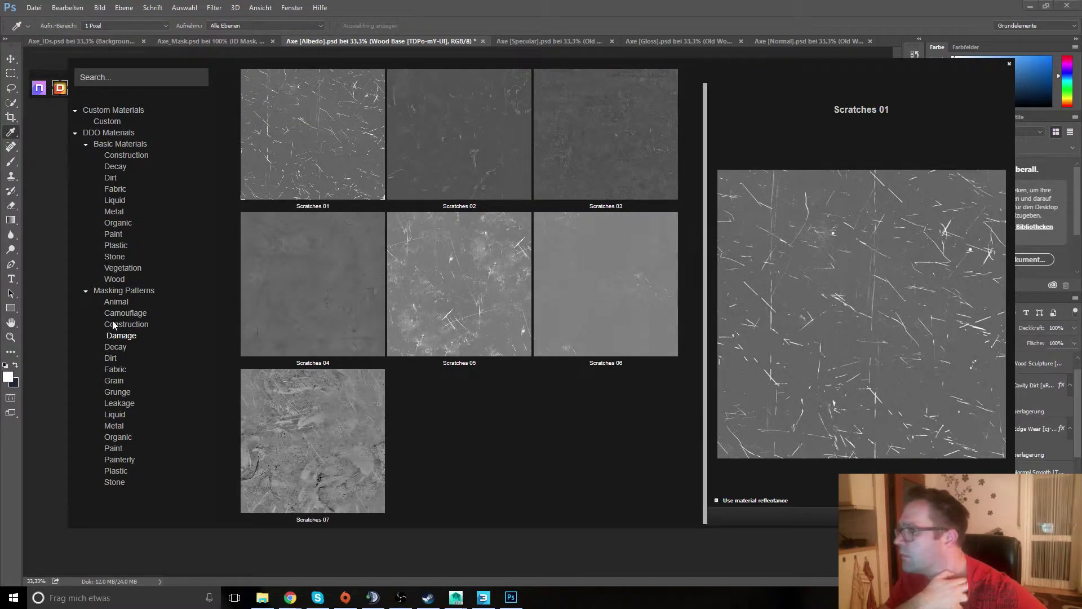
click(113, 312)
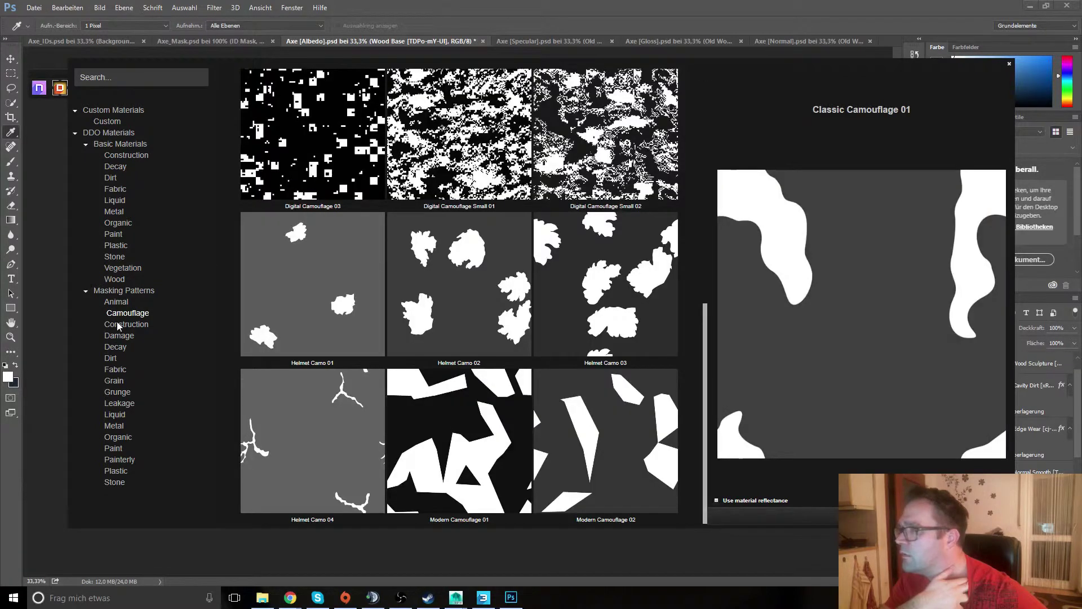
click(118, 324)
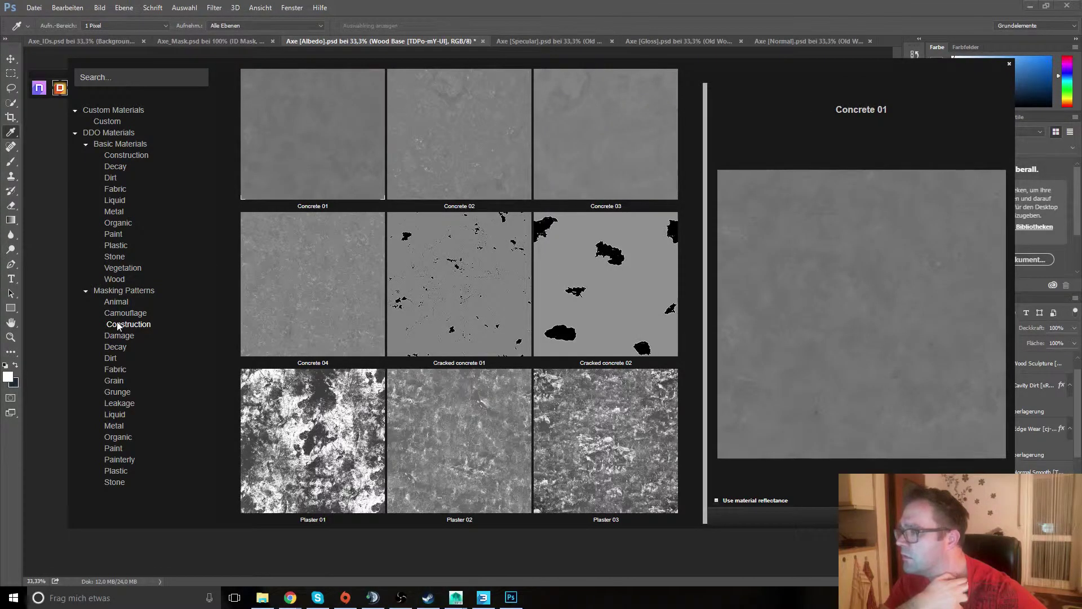
click(119, 301)
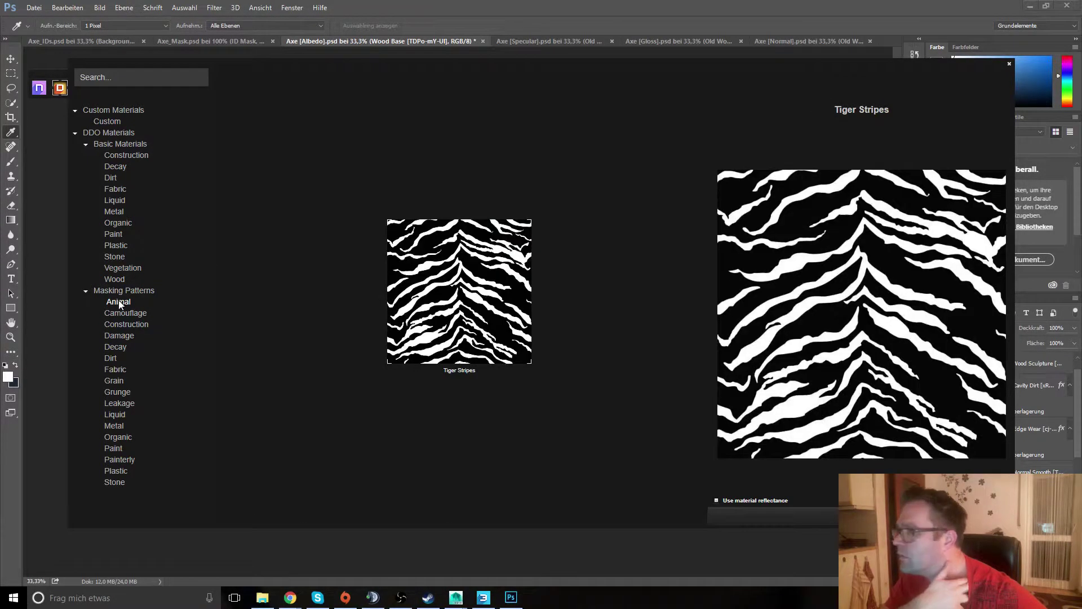
click(118, 347)
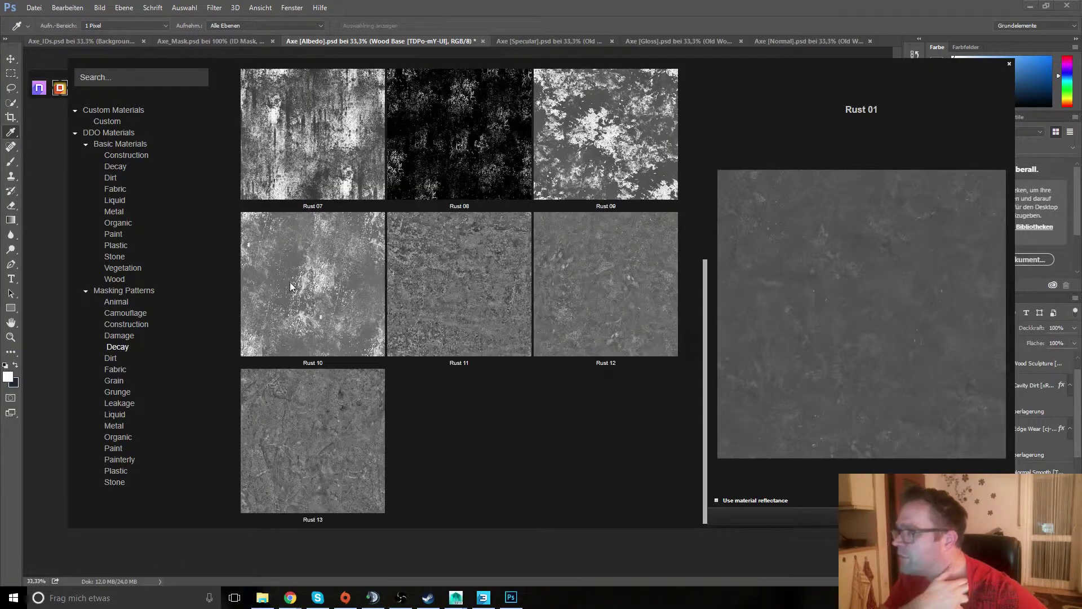
- Apply Rust 07 to Wood Base, discard a trial dark red tint, and reopen its material browser
double_click(321, 121)
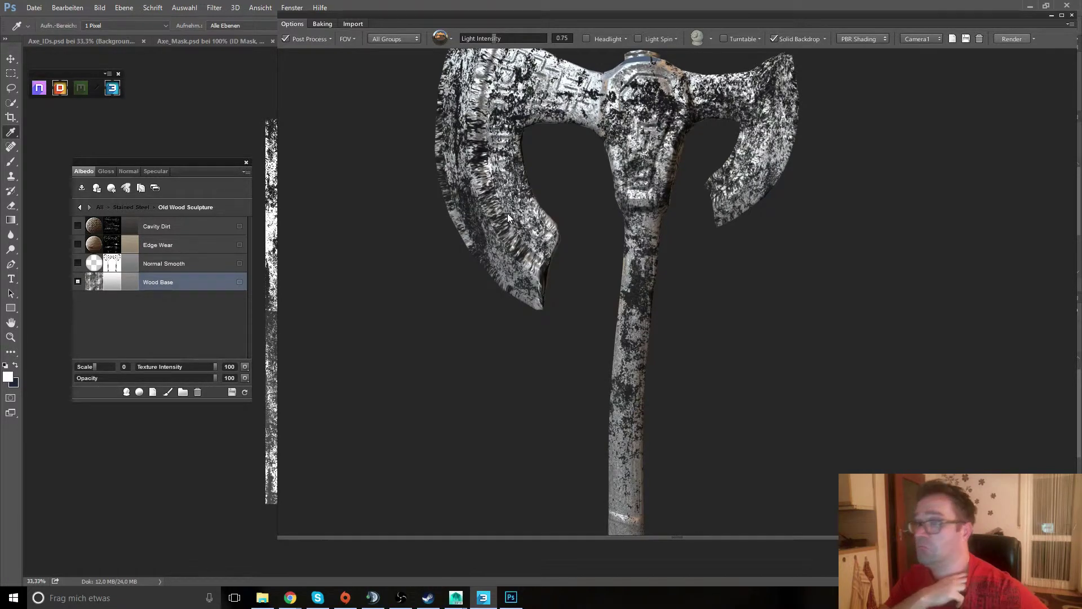
click(134, 282)
click(489, 258)
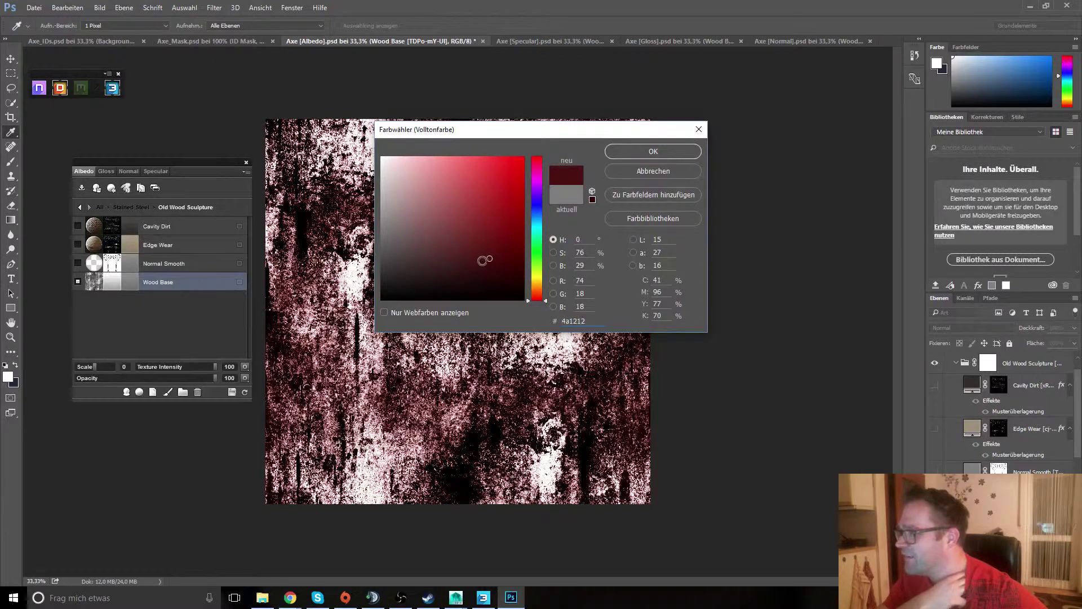
mouse_move(488, 261)
mouse_down()
mouse_move(425, 278)
mouse_move(424, 266)
mouse_up()
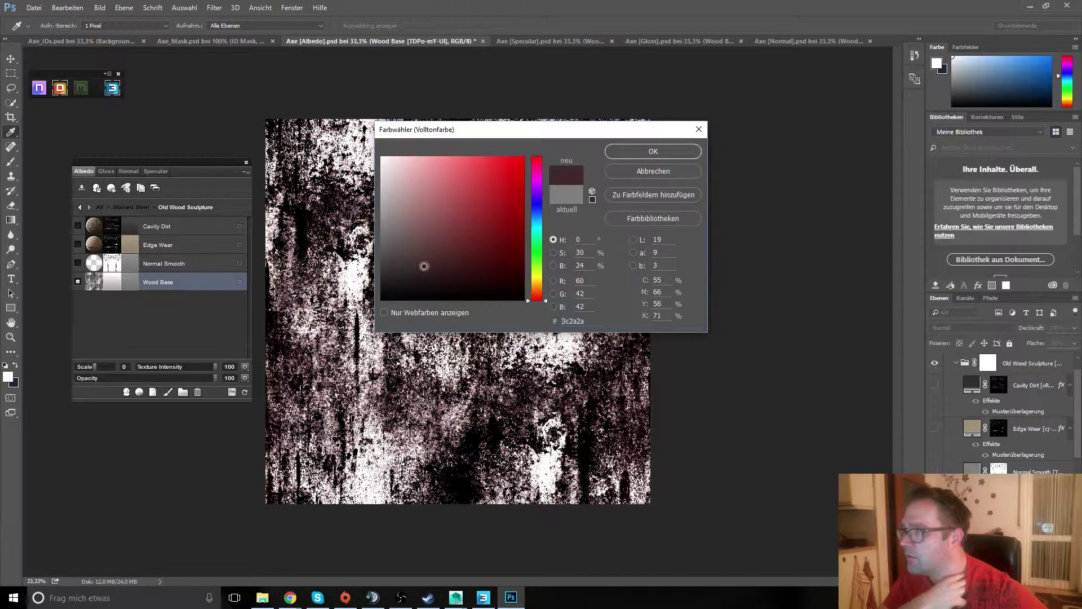
click(643, 171)
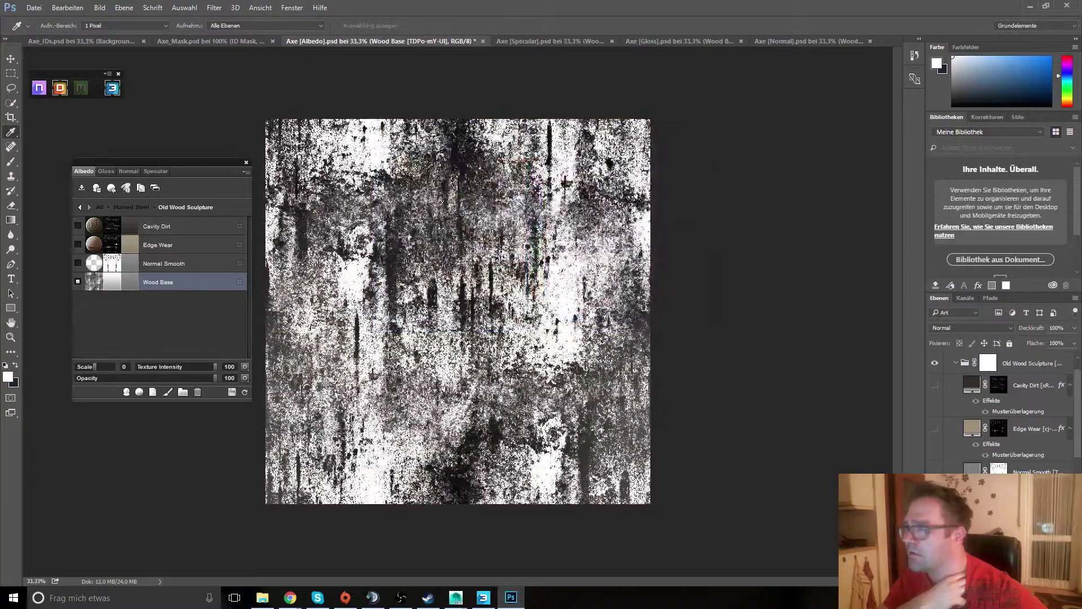
click(96, 283)
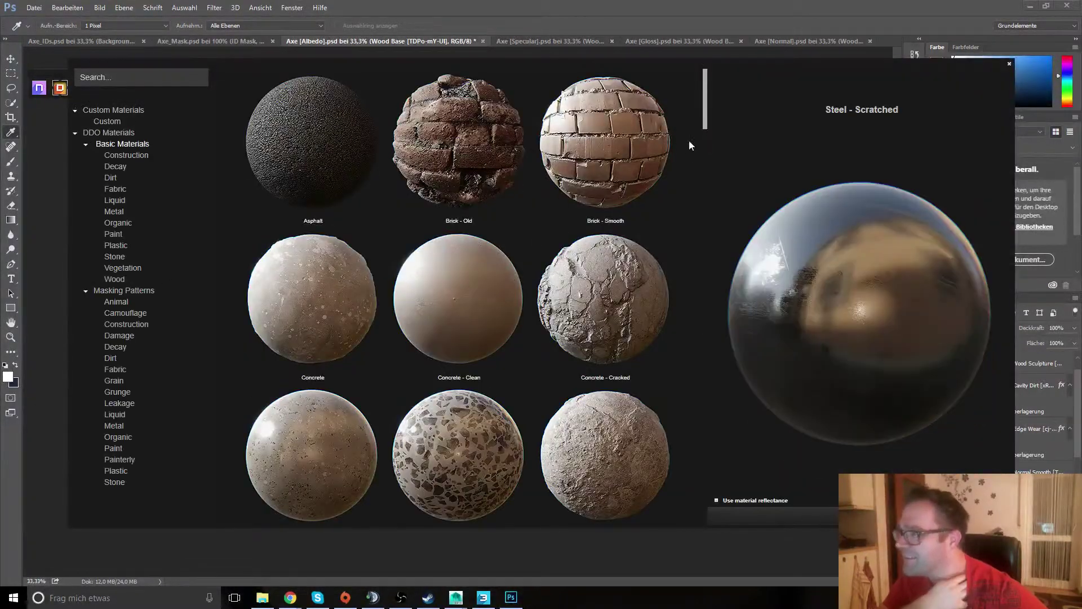
- Apply the Rust - Fine material to Wood Base and add a clean Color fill layer above it
scroll(615, 166, down, 5)
scroll(615, 169, down, 3)
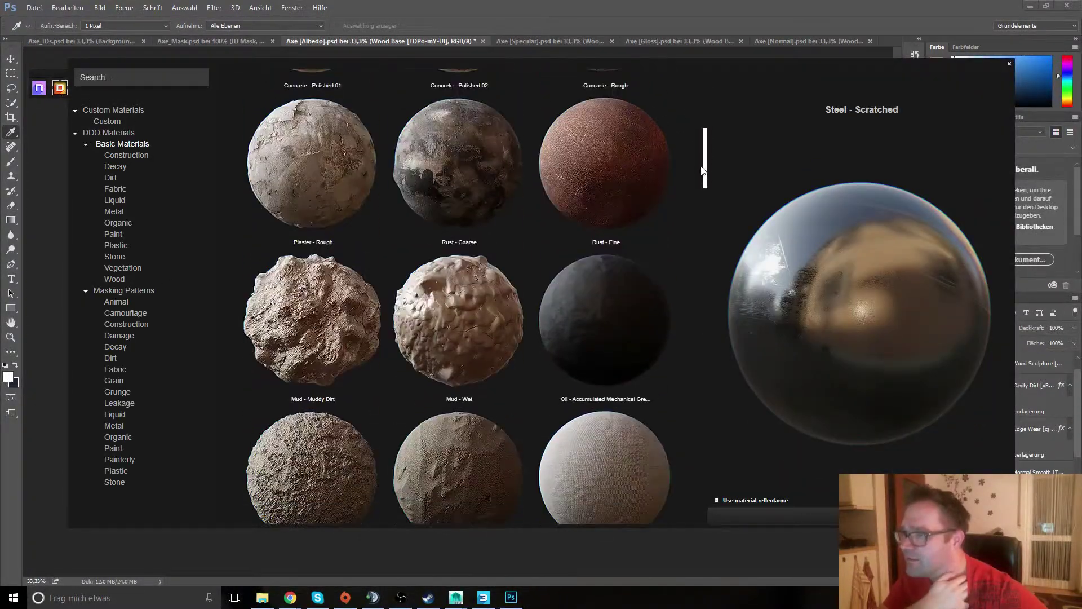
click(600, 165)
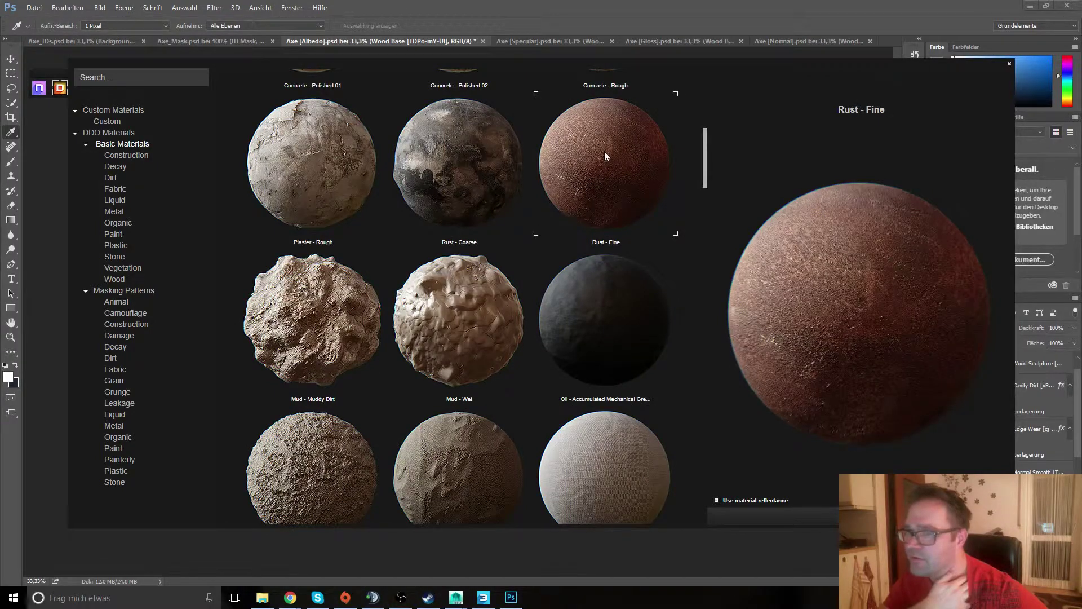
double_click(600, 156)
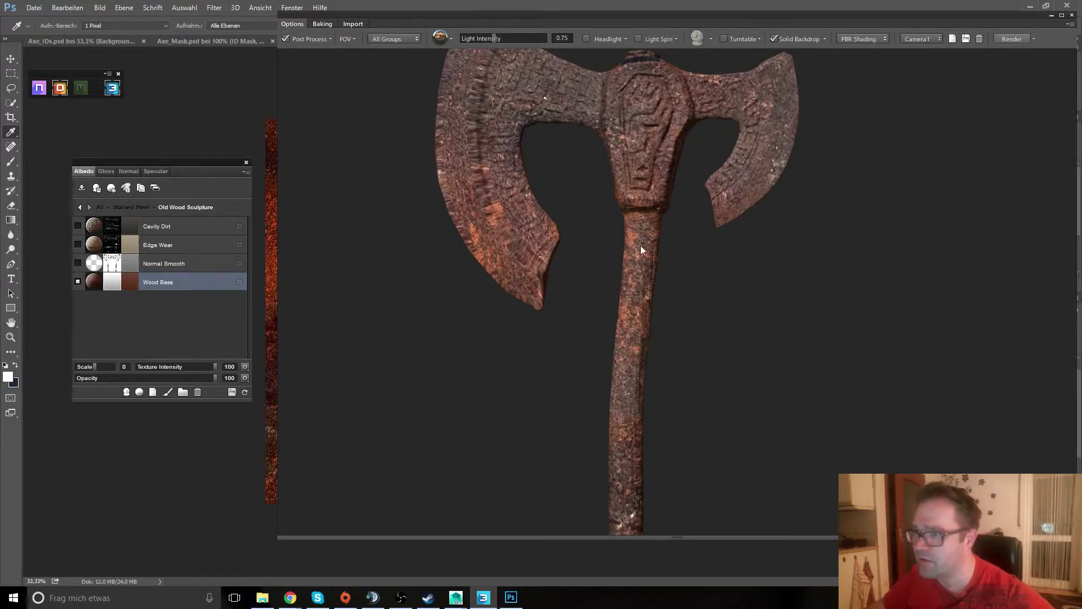
drag(675, 273, 687, 232)
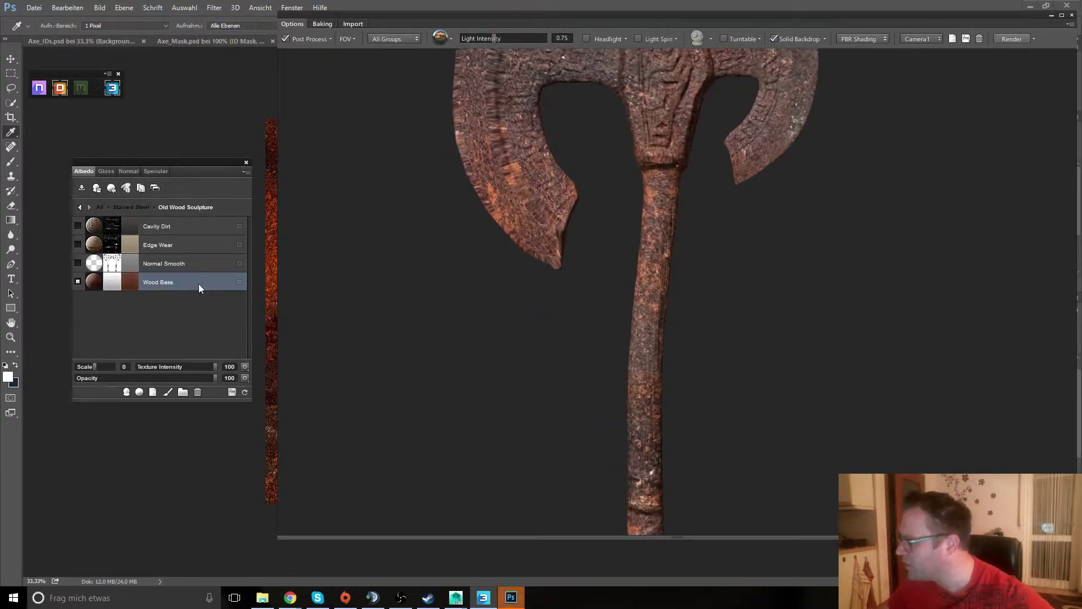
click(153, 393)
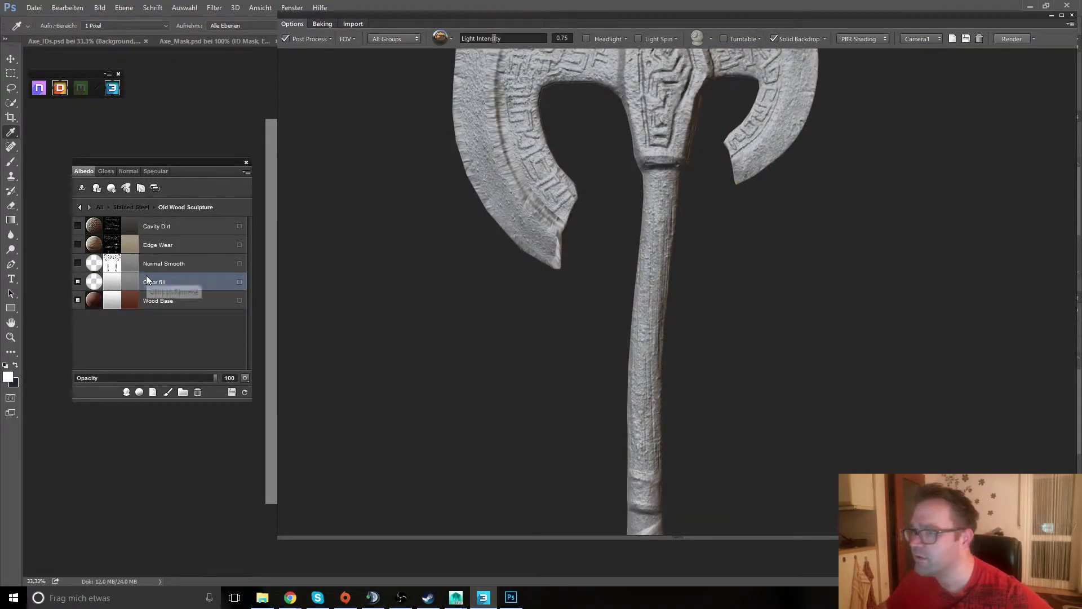
- Set the Color fill layer's colour to near-black red-brown 1e1515
scroll(592, 305, down, 3)
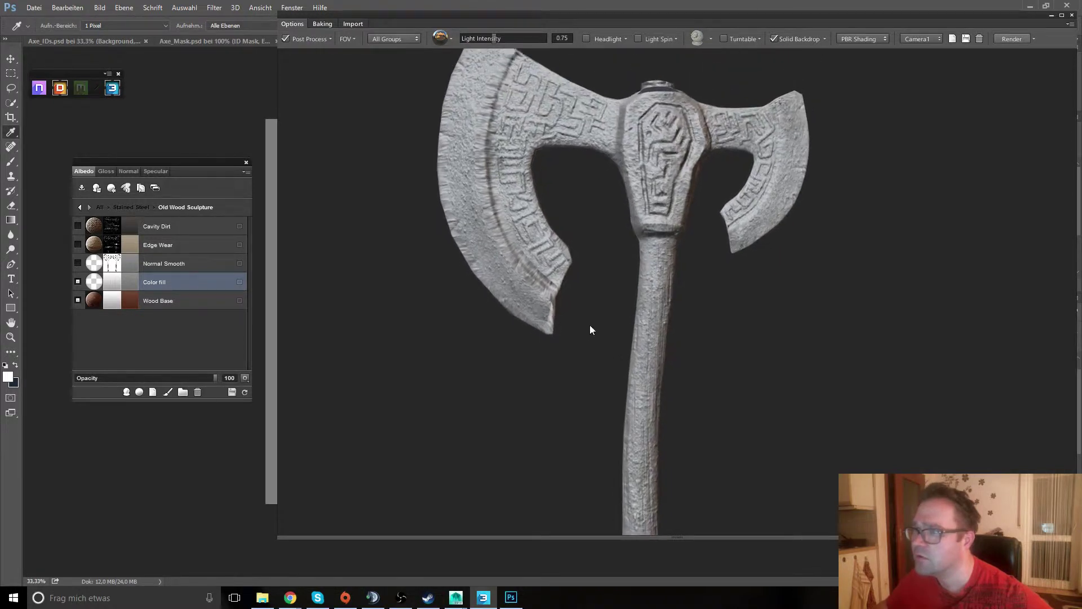
scroll(632, 276, up, 3)
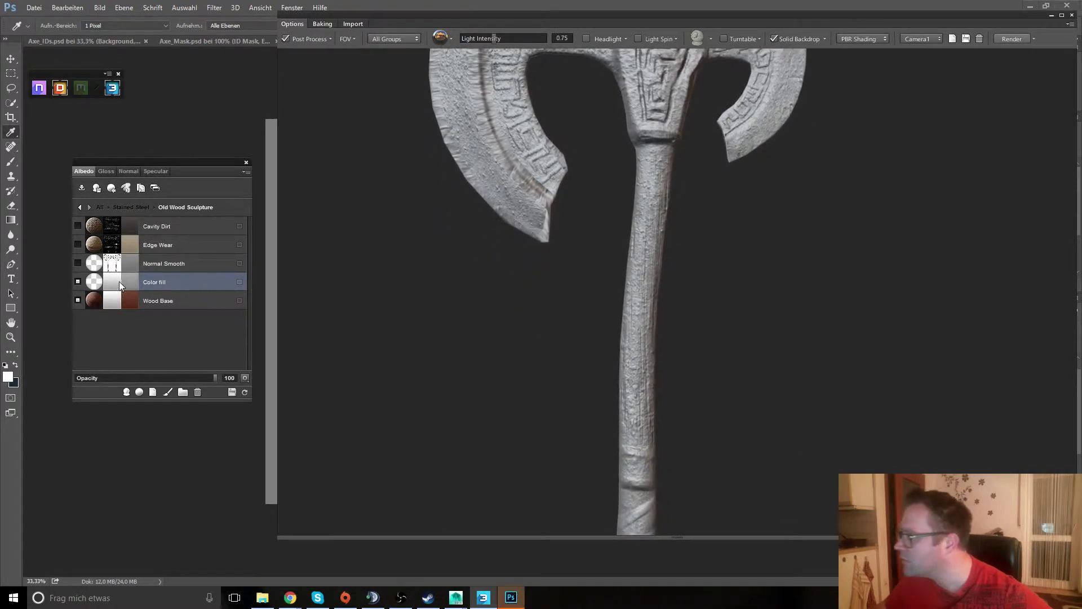
click(133, 282)
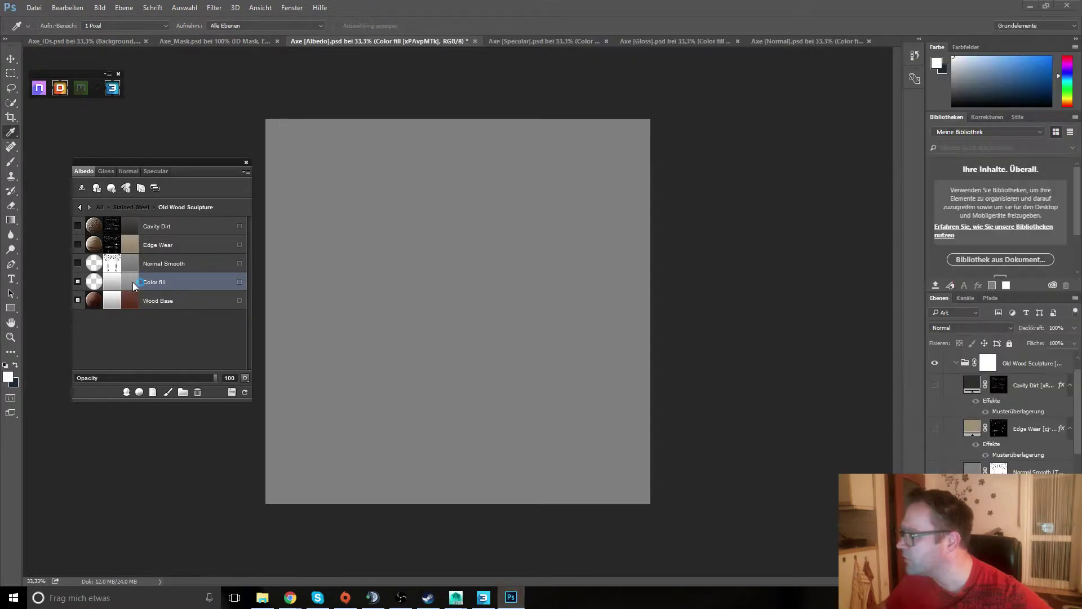
drag(448, 272, 418, 280)
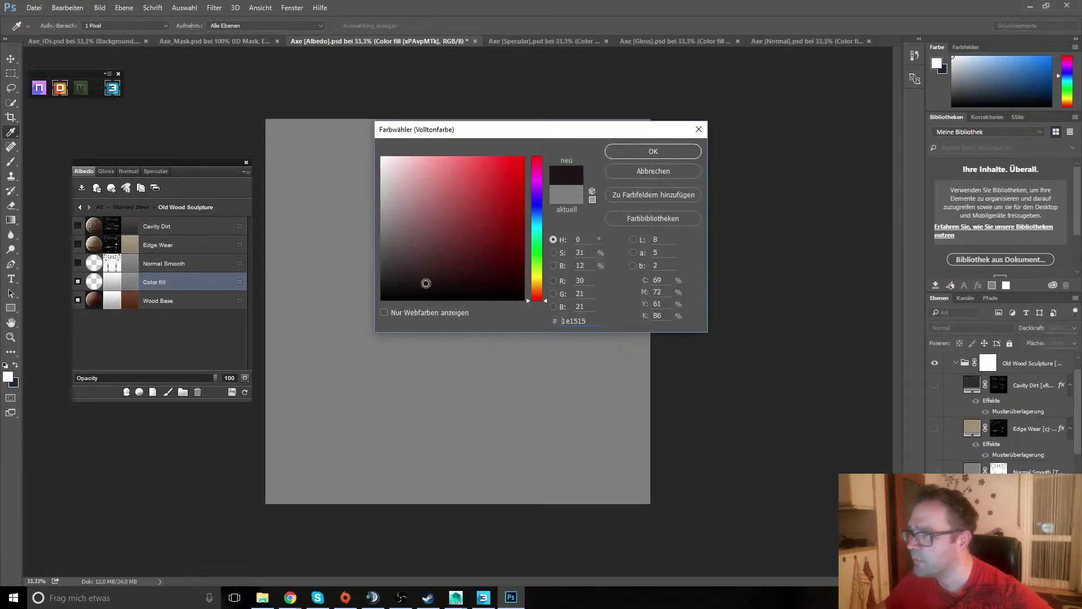
click(628, 151)
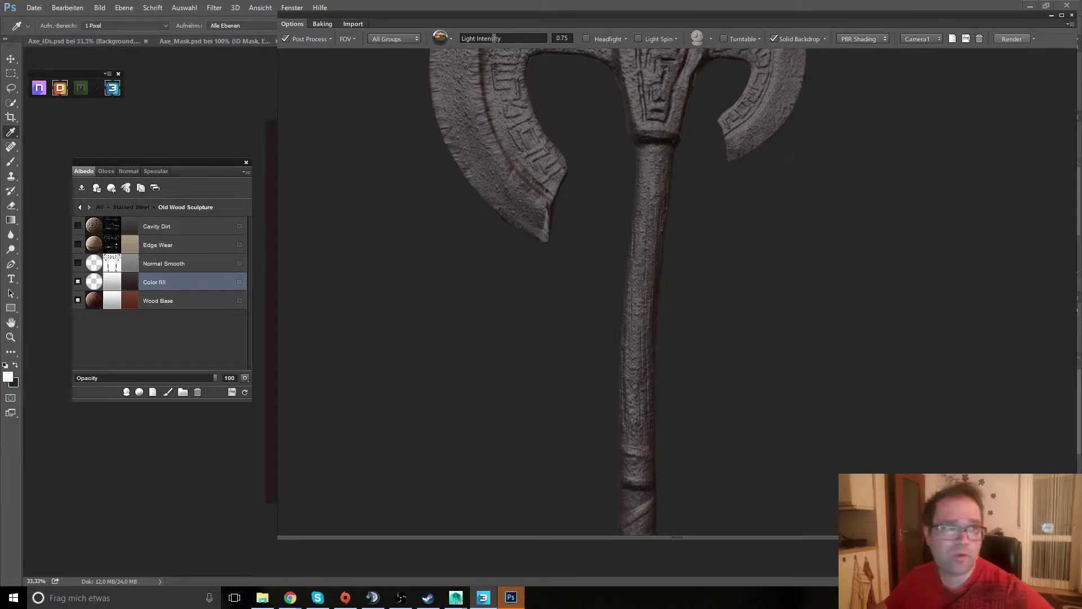
- Go to textures.com in a new Chrome tab and open the Wood > Rough category
click(290, 597)
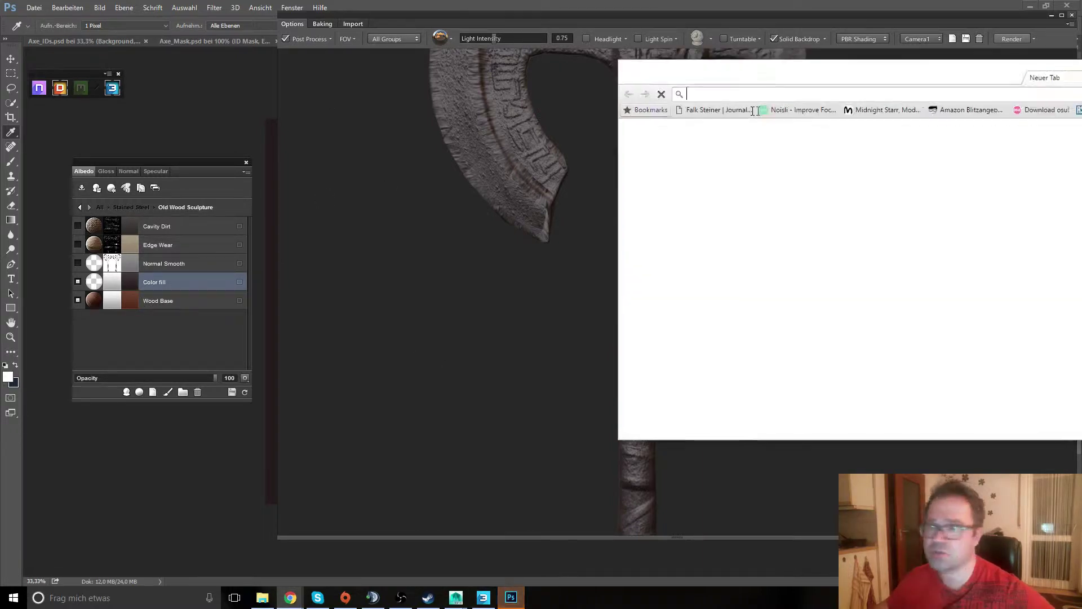
text(te)
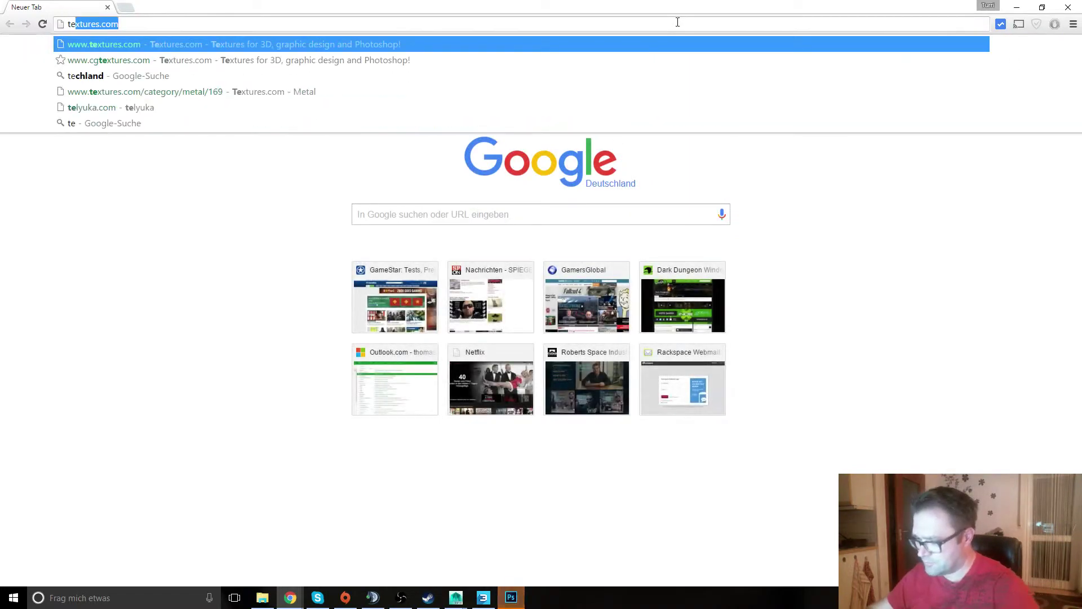
text(xtu)
key(Return)
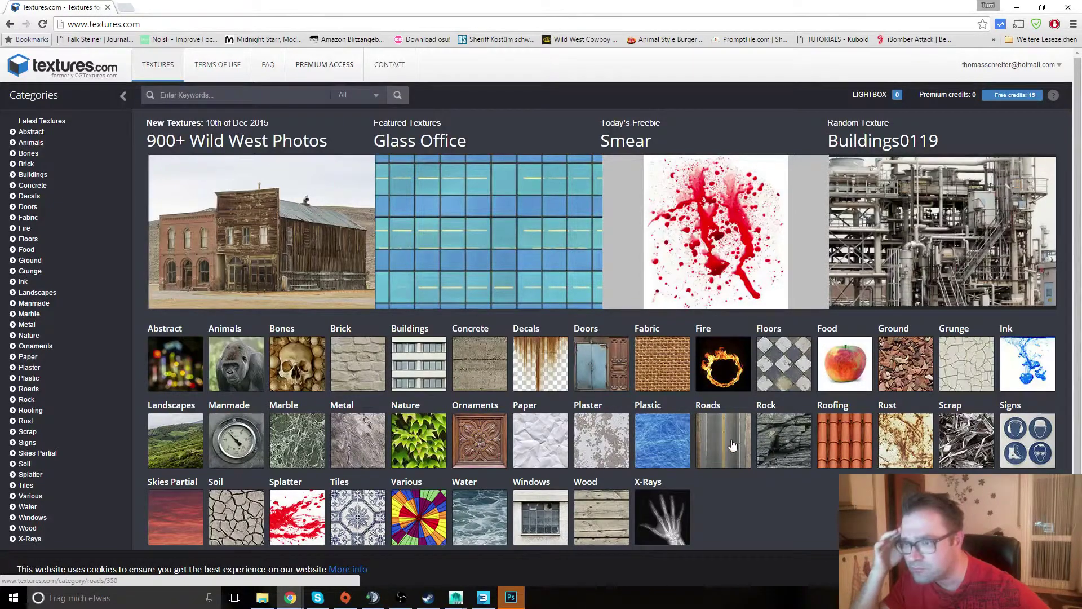
scroll(572, 375, down, 2)
scroll(581, 420, up, 1)
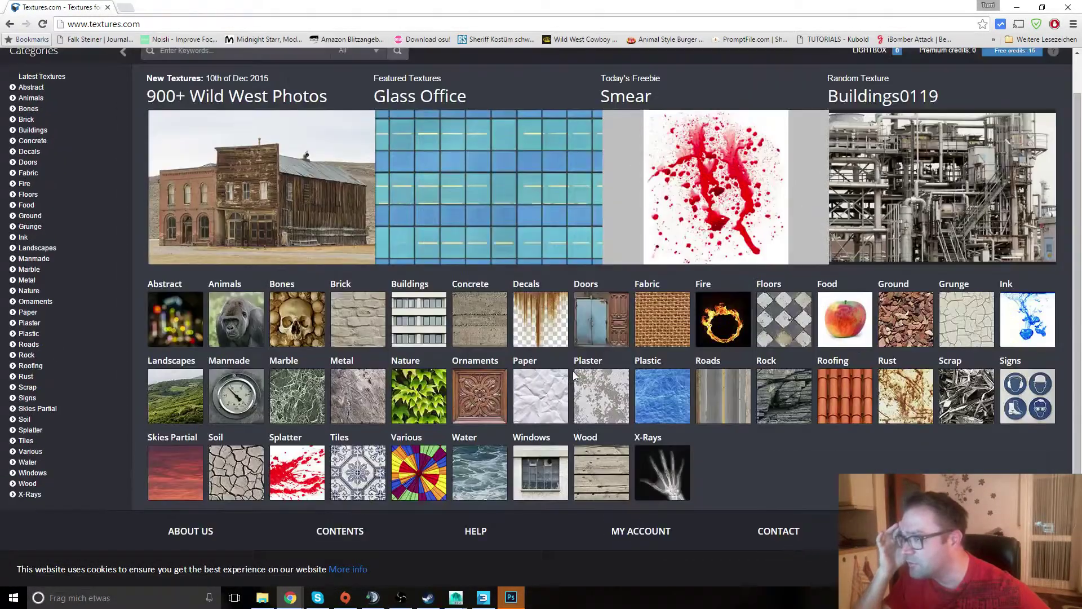
click(603, 469)
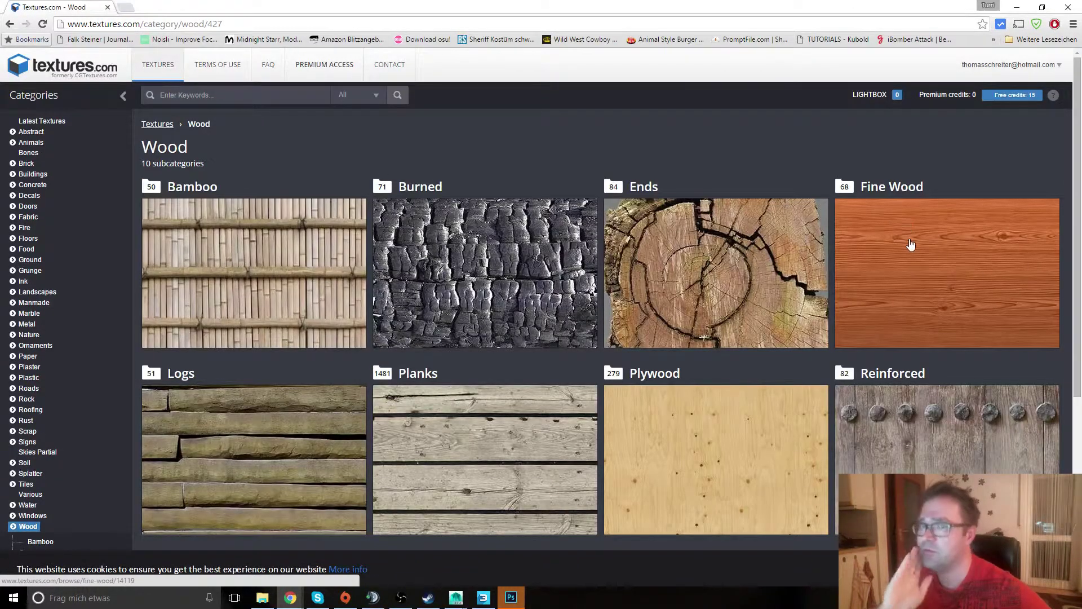
scroll(909, 252, down, 2)
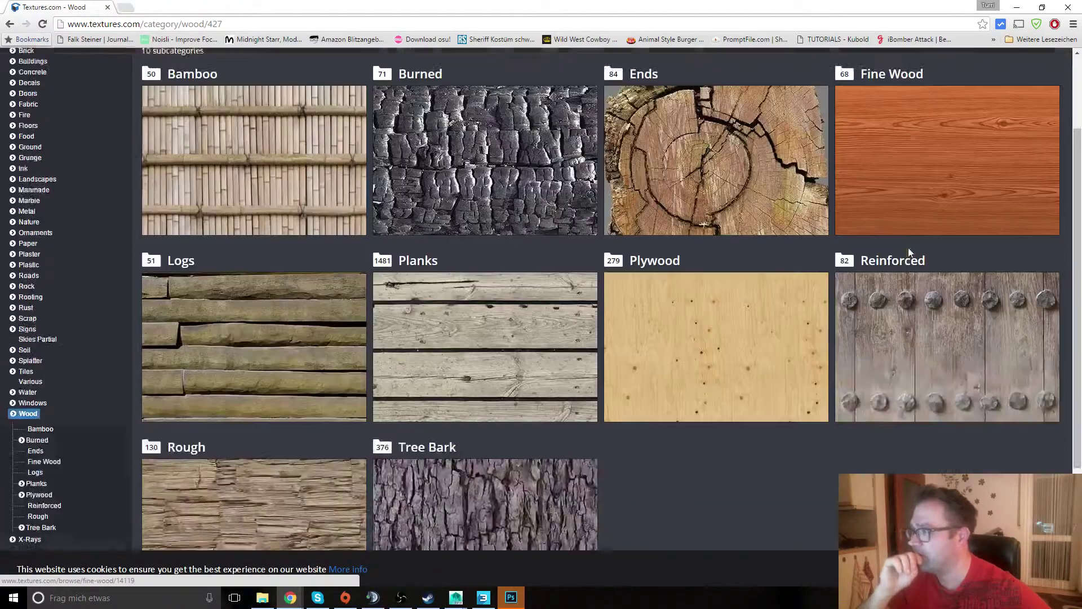
scroll(910, 254, down, 3)
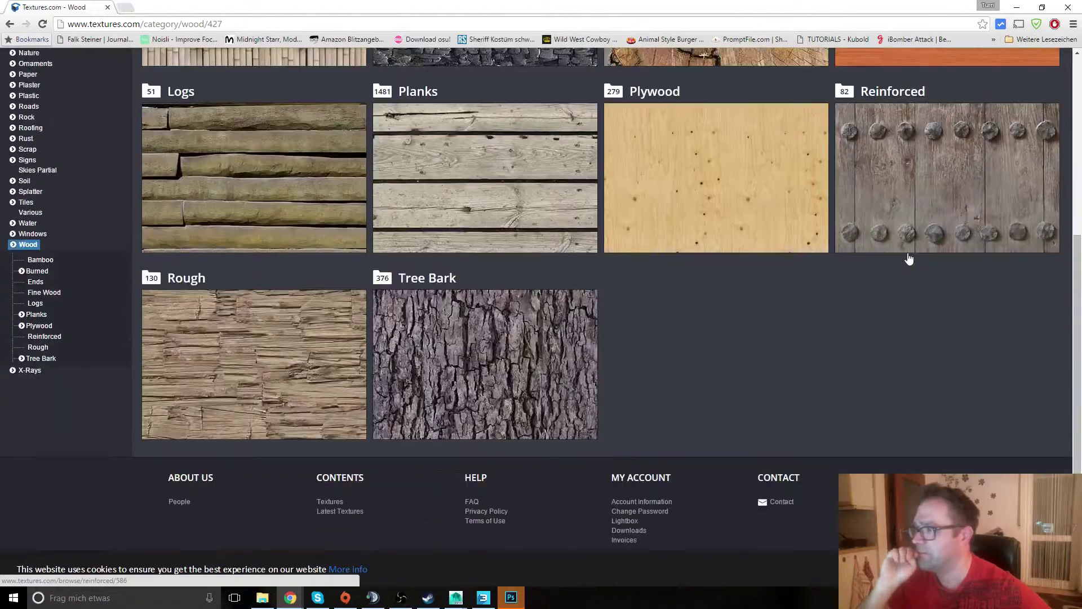
click(298, 351)
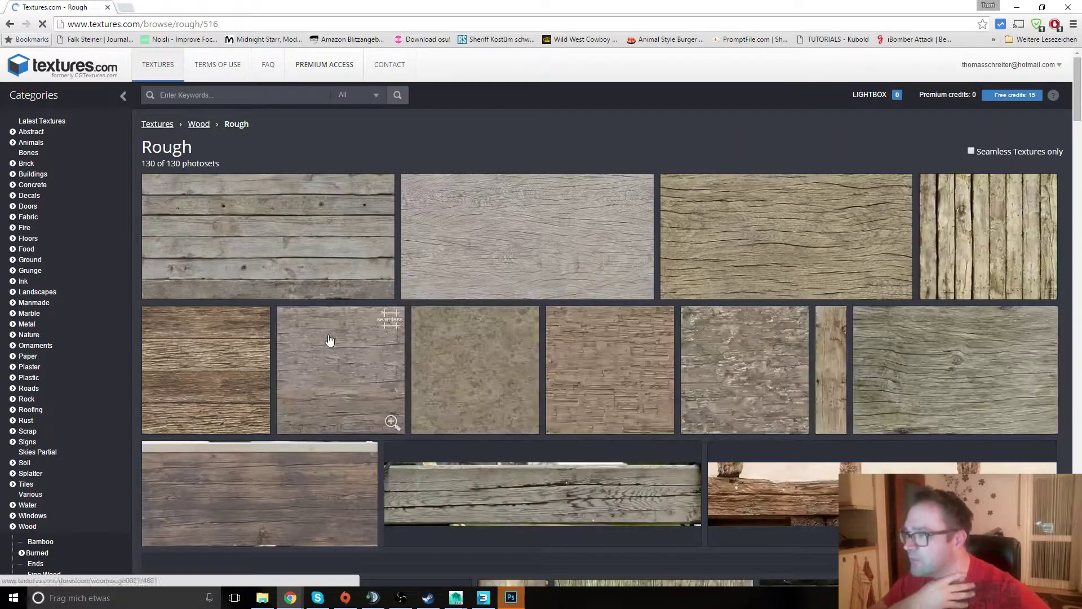
mouse_move(268, 236)
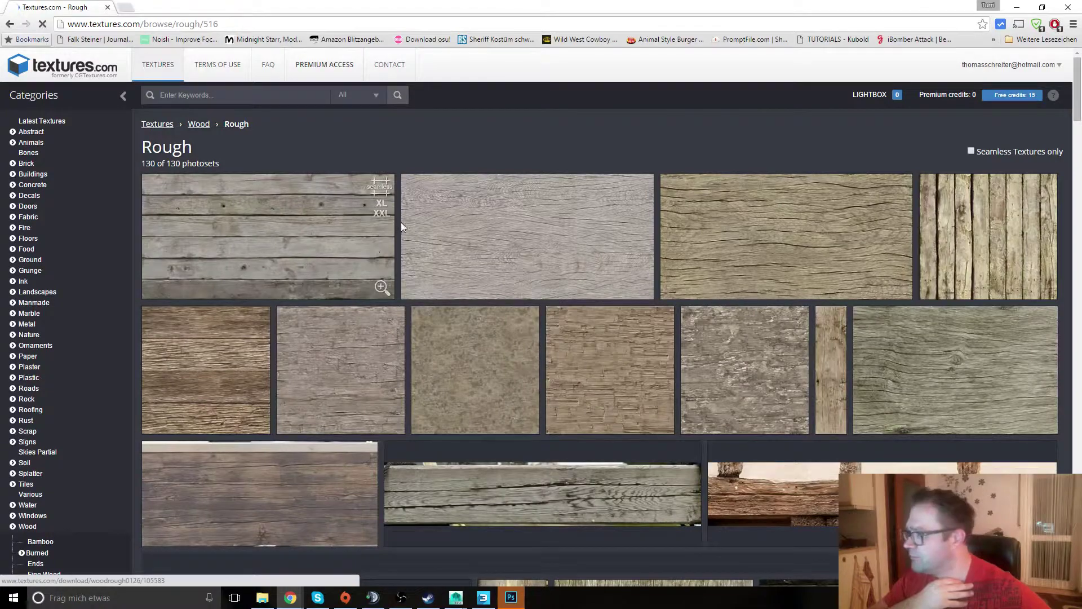
- Scroll through the rough wood grid comparing weathered plank photos
scroll(428, 270, down, 3)
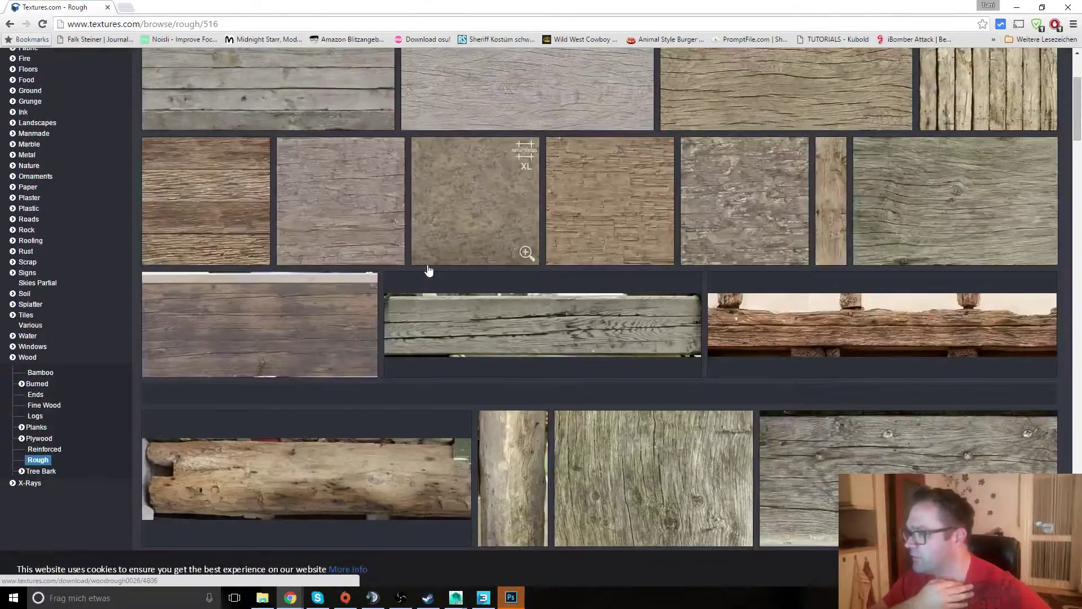
scroll(428, 271, down, 5)
scroll(428, 272, down, 5)
scroll(428, 271, down, 5)
scroll(428, 273, down, 5)
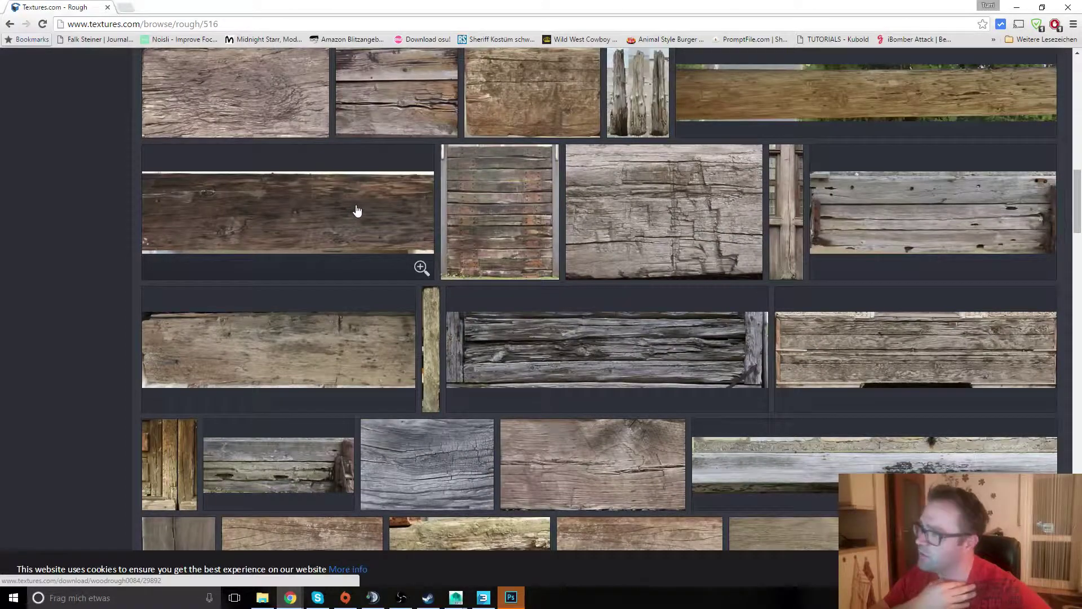
scroll(349, 256, down, 5)
scroll(350, 258, down, 5)
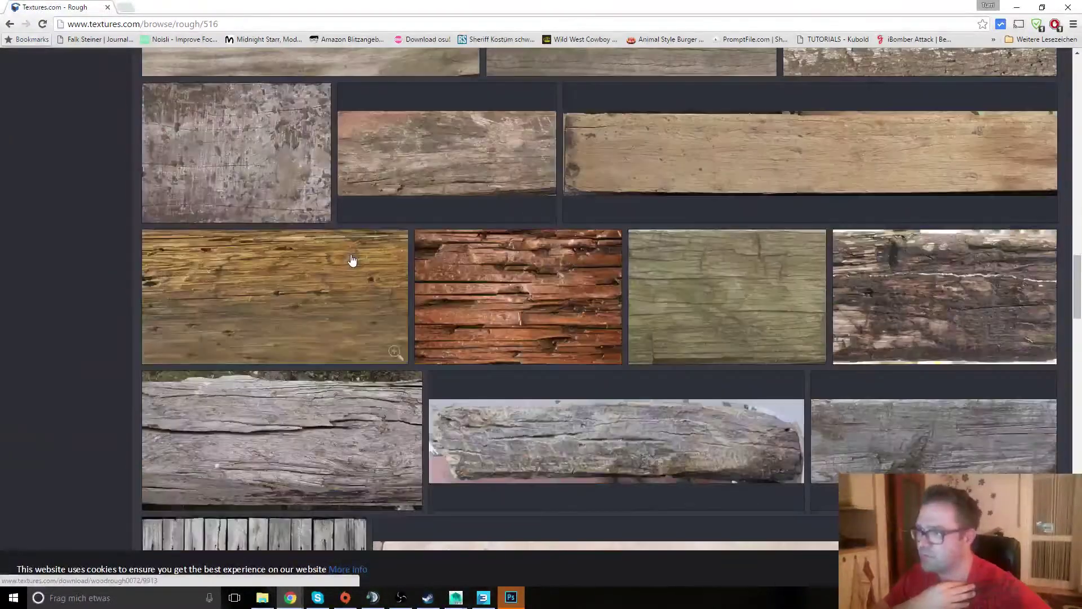
scroll(351, 258, down, 5)
scroll(351, 259, up, 2)
scroll(350, 255, down, 4)
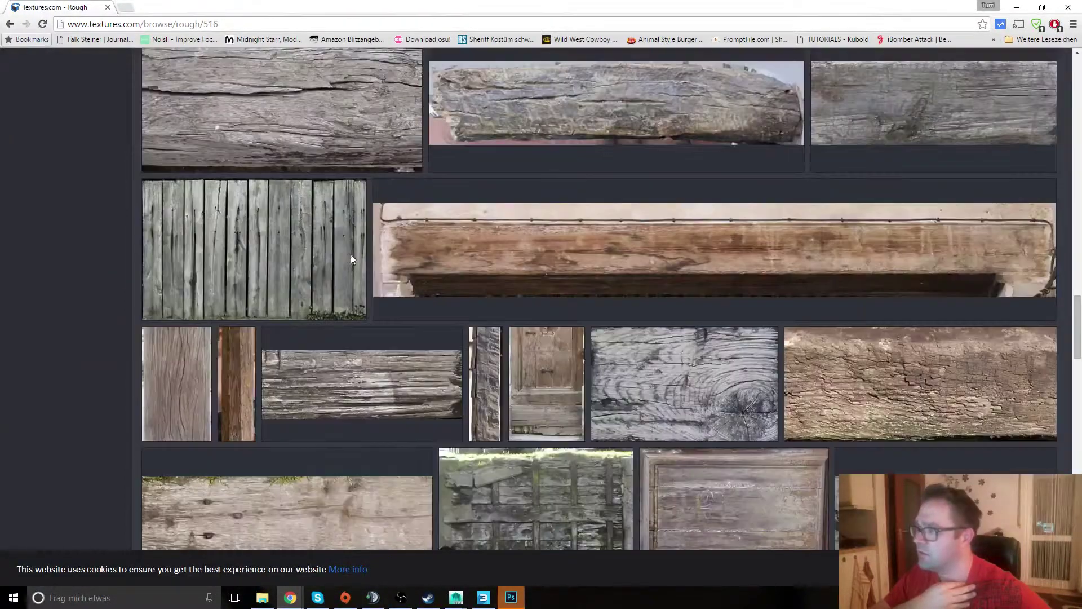
scroll(351, 255, down, 5)
scroll(351, 258, down, 5)
scroll(351, 258, down, 5)
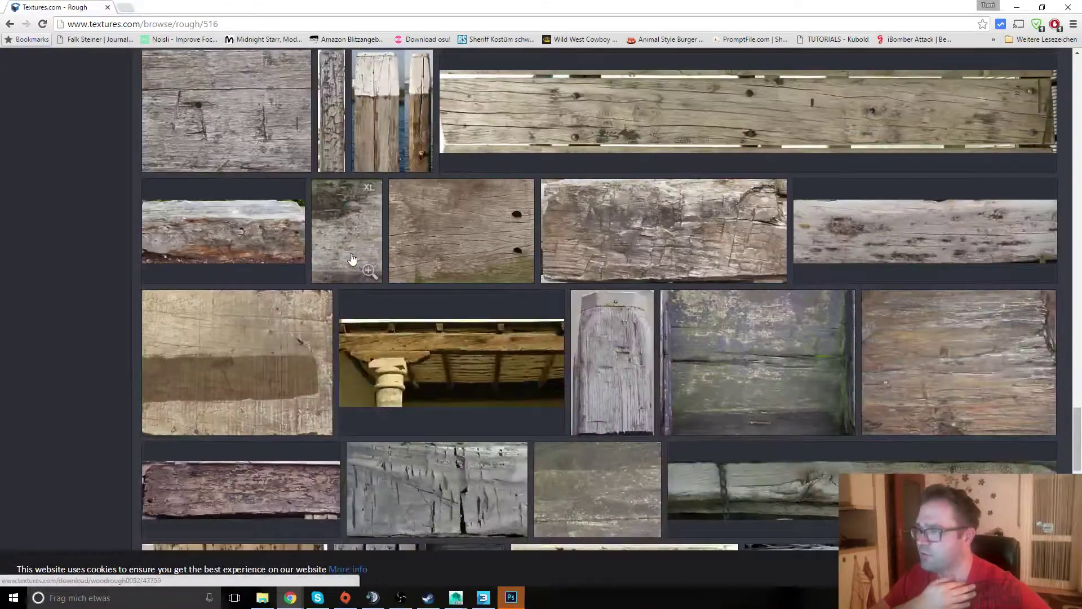
scroll(350, 258, down, 5)
scroll(352, 265, down, 5)
scroll(355, 276, down, 6)
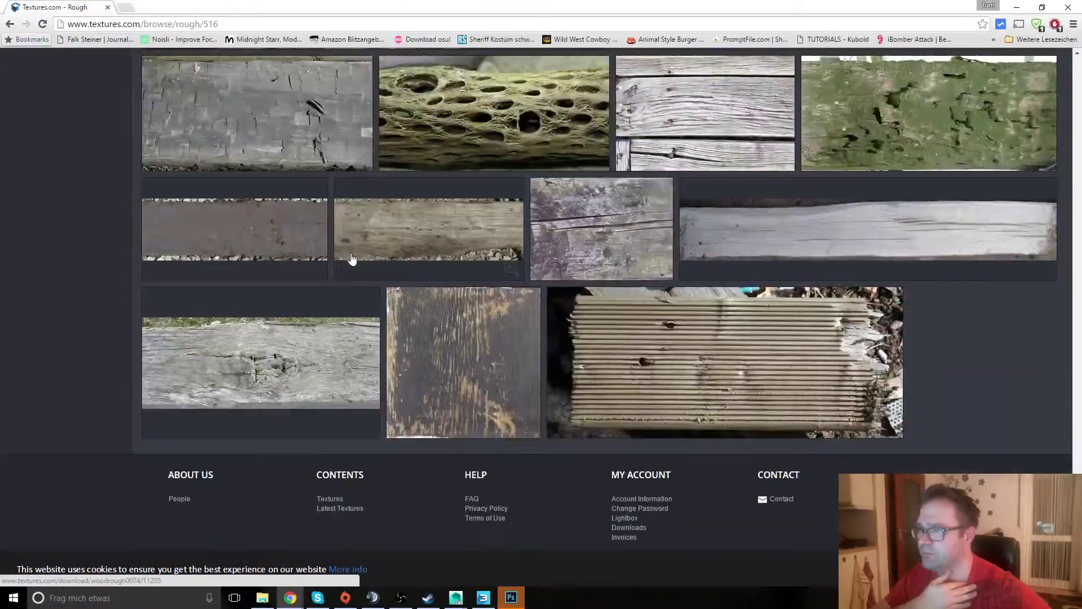
scroll(358, 287, up, 3)
scroll(355, 298, up, 5)
scroll(350, 314, up, 5)
scroll(350, 314, up, 3)
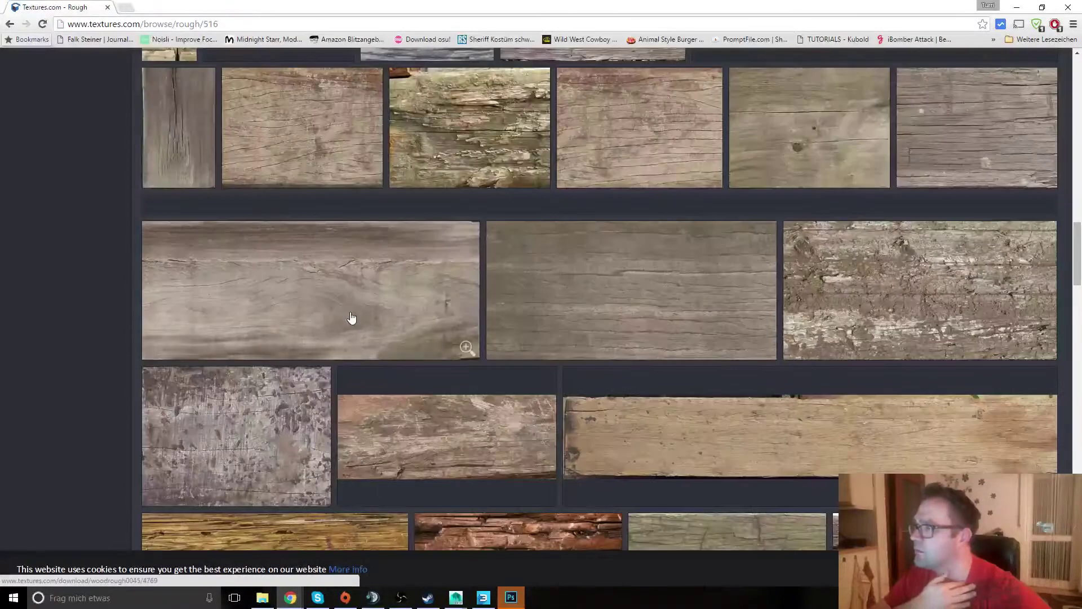
scroll(351, 318, up, 3)
scroll(350, 318, up, 6)
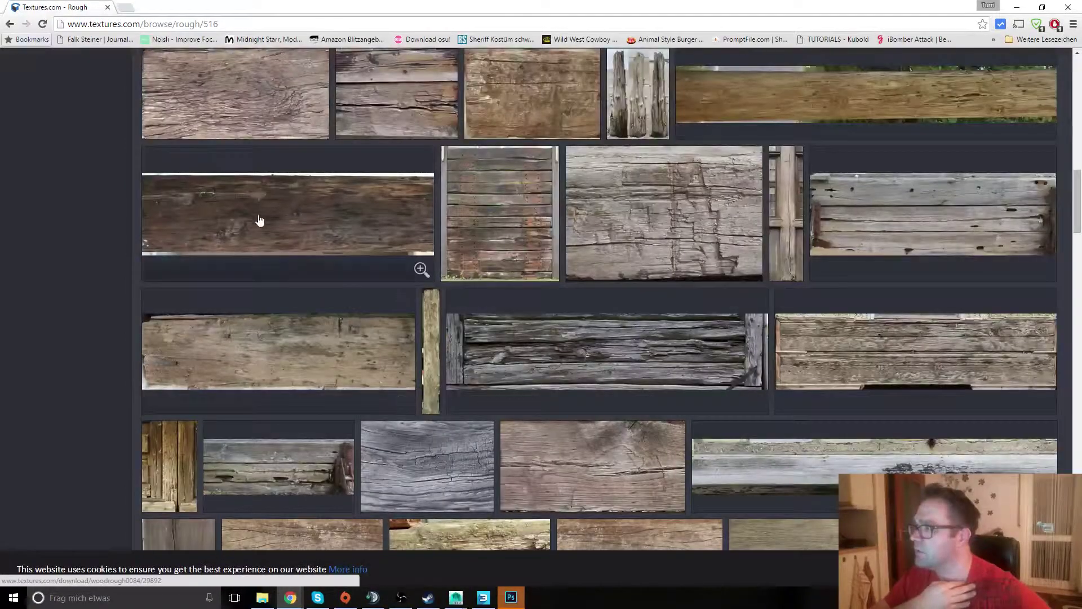
scroll(311, 223, up, 3)
scroll(314, 230, up, 1)
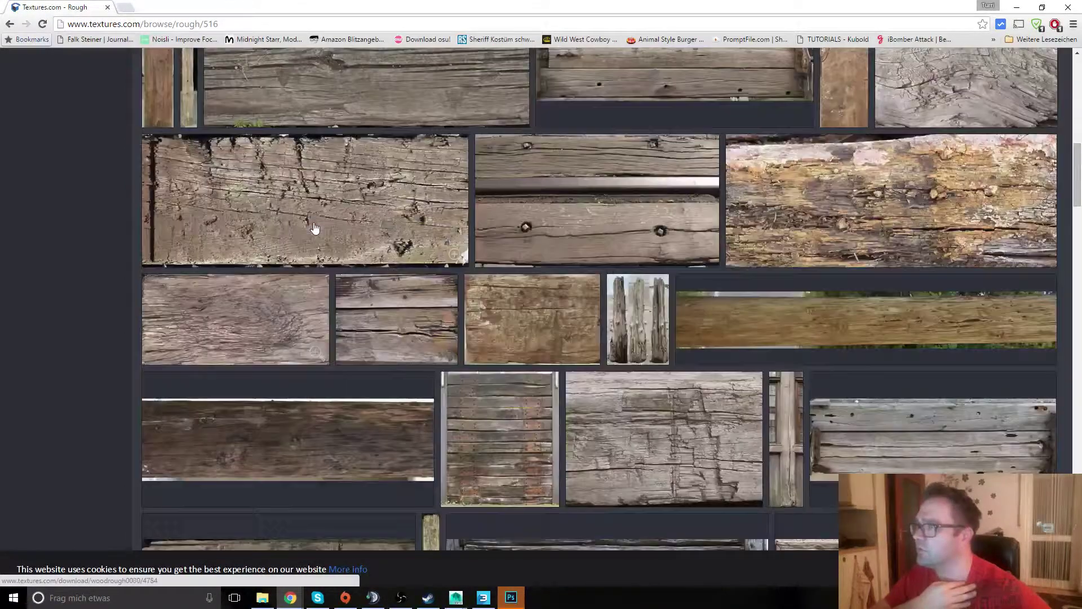
scroll(320, 290, down, 2)
scroll(326, 293, up, 2)
scroll(327, 293, up, 3)
scroll(328, 287, down, 3)
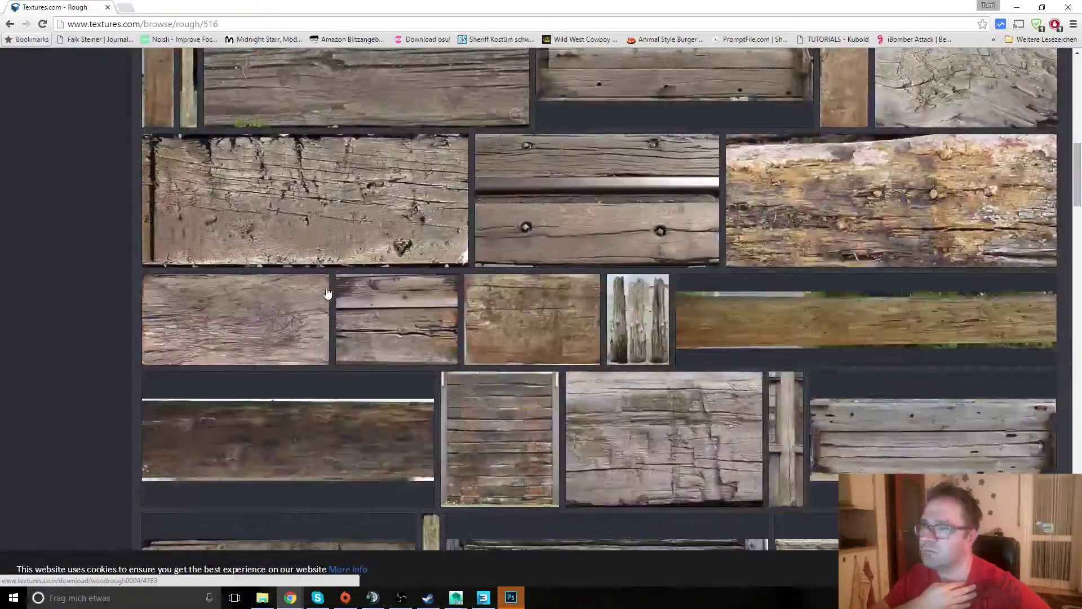
- Download the Small and Medium sizes of WoodRough0084 image 1 and show the file in its folder
click(292, 449)
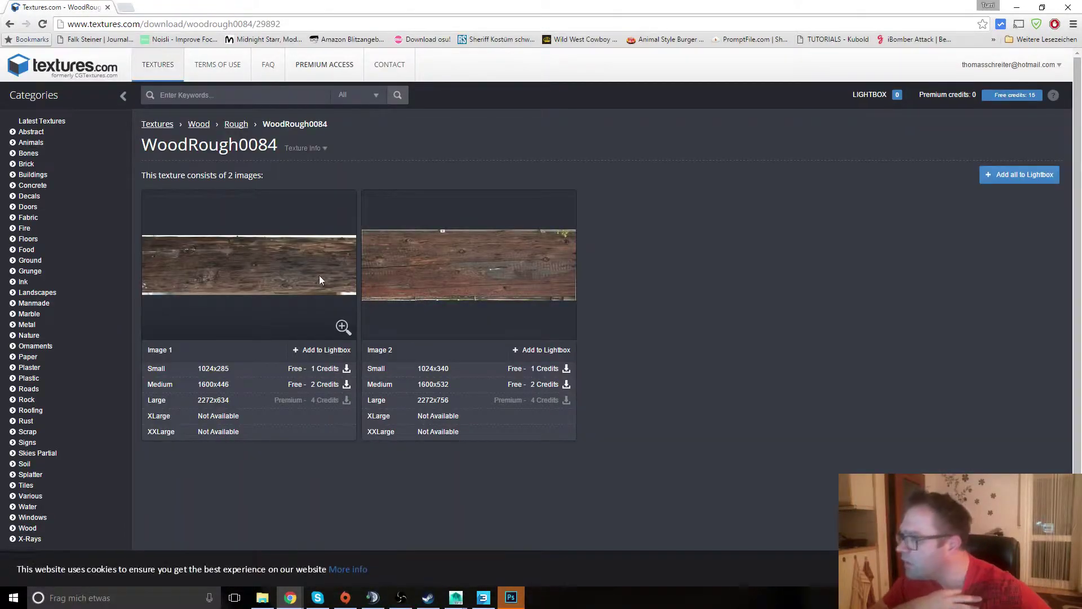
click(219, 369)
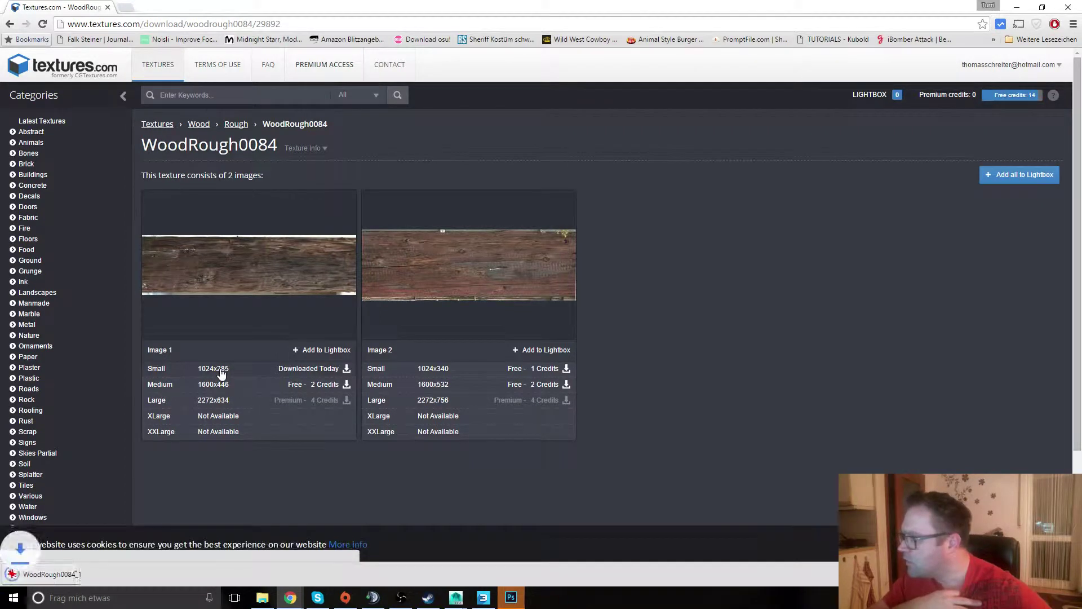
click(224, 385)
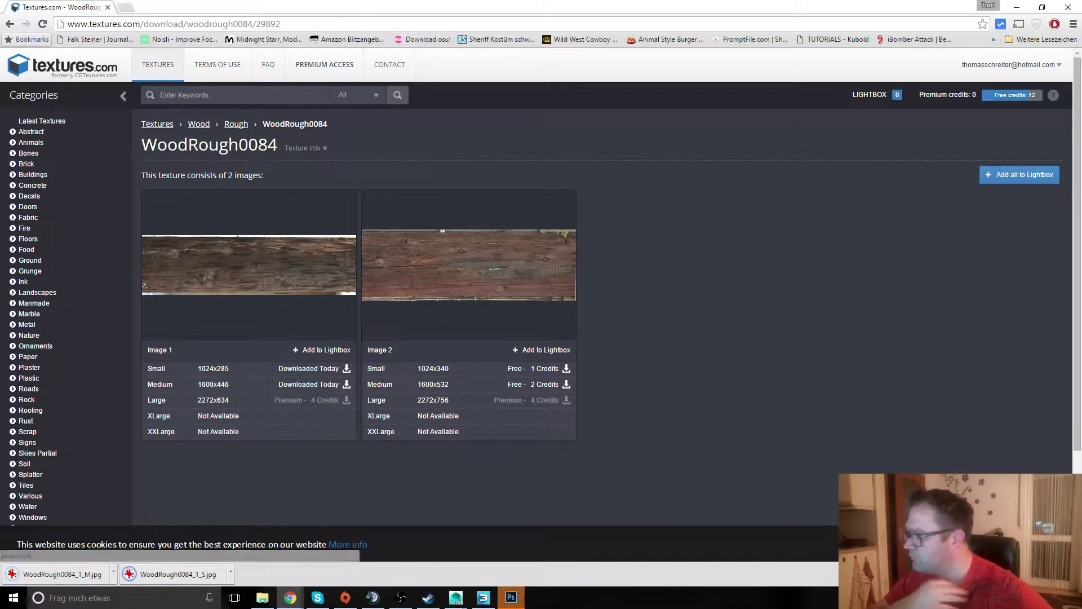
click(115, 572)
click(140, 535)
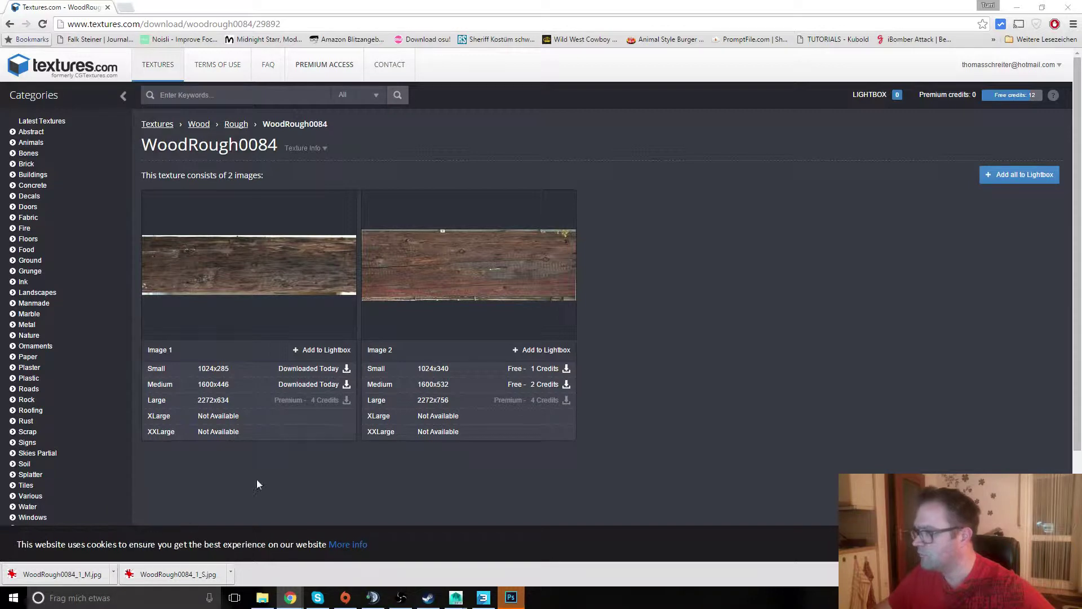
- Place the WoodRough0084 photo in the Albedo map, rotated 90° and stretched across the canvas
drag(483, 479, 473, 370)
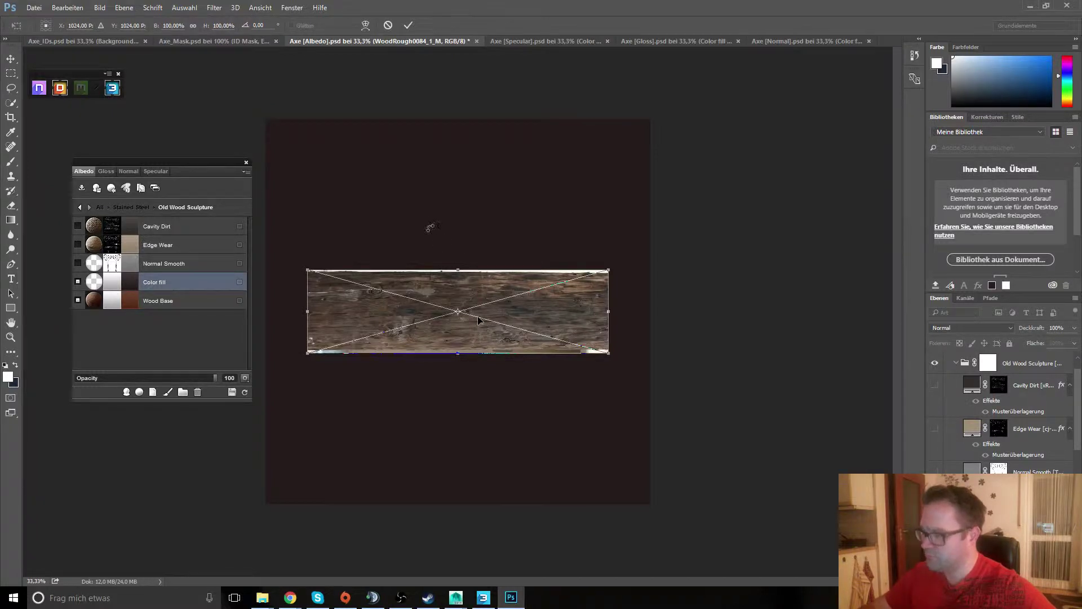
drag(430, 227, 574, 258)
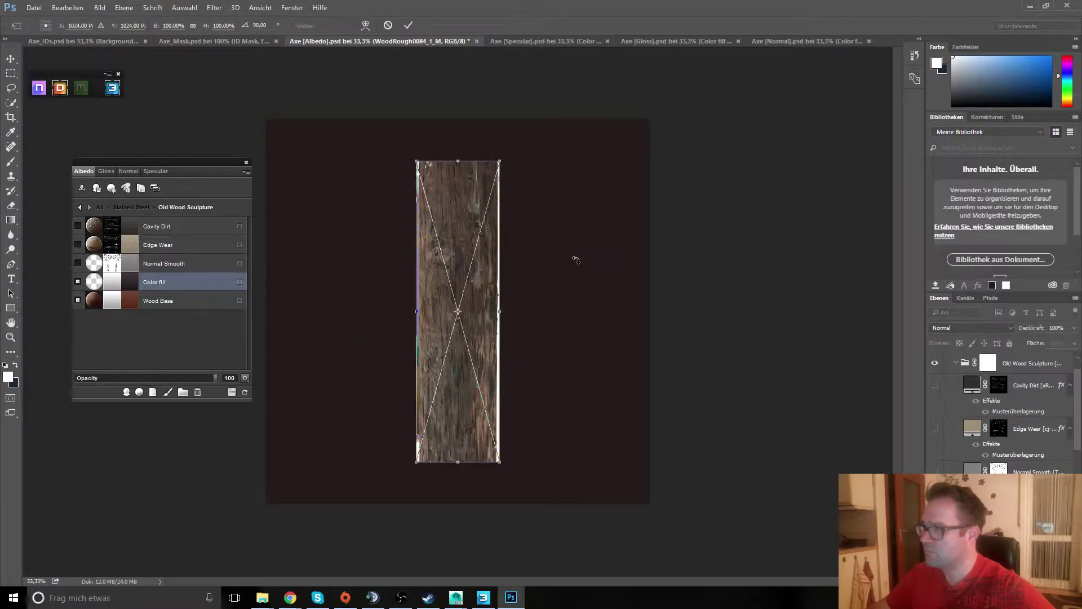
drag(501, 310, 670, 311)
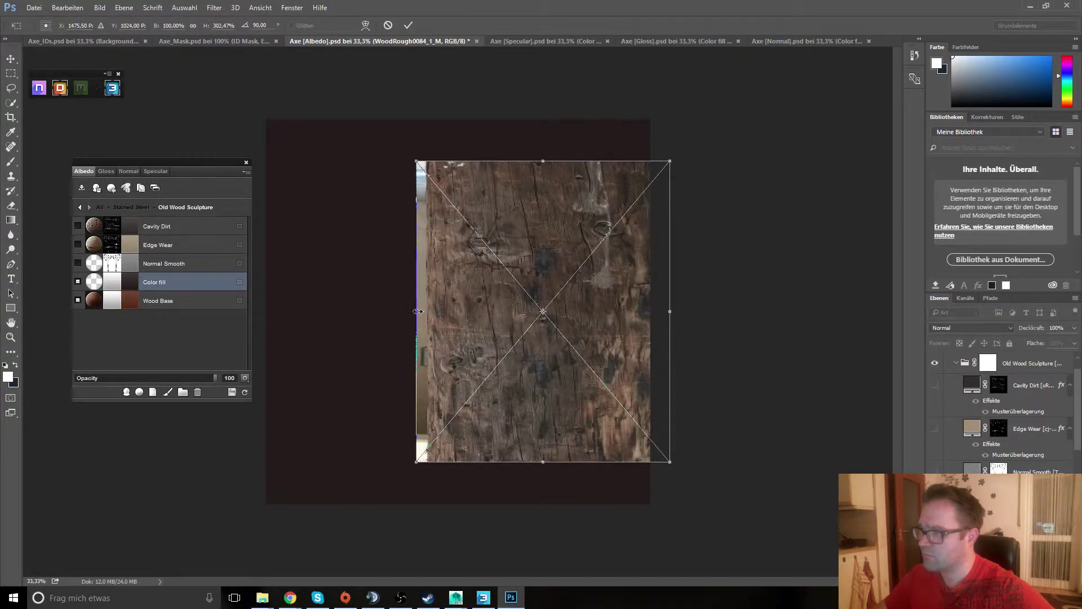
drag(417, 312, 237, 324)
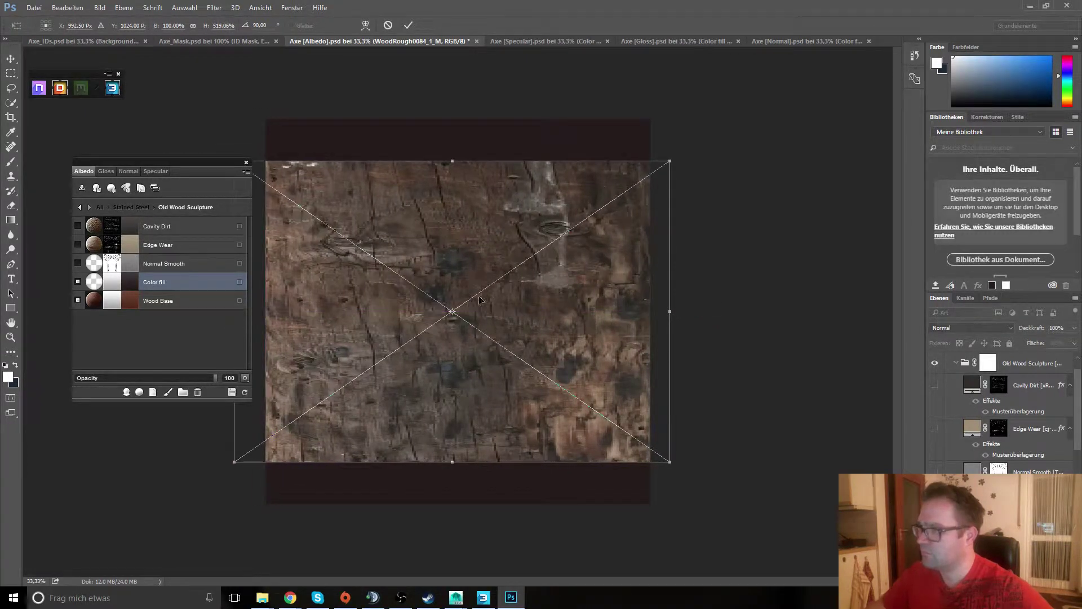
key(Return)
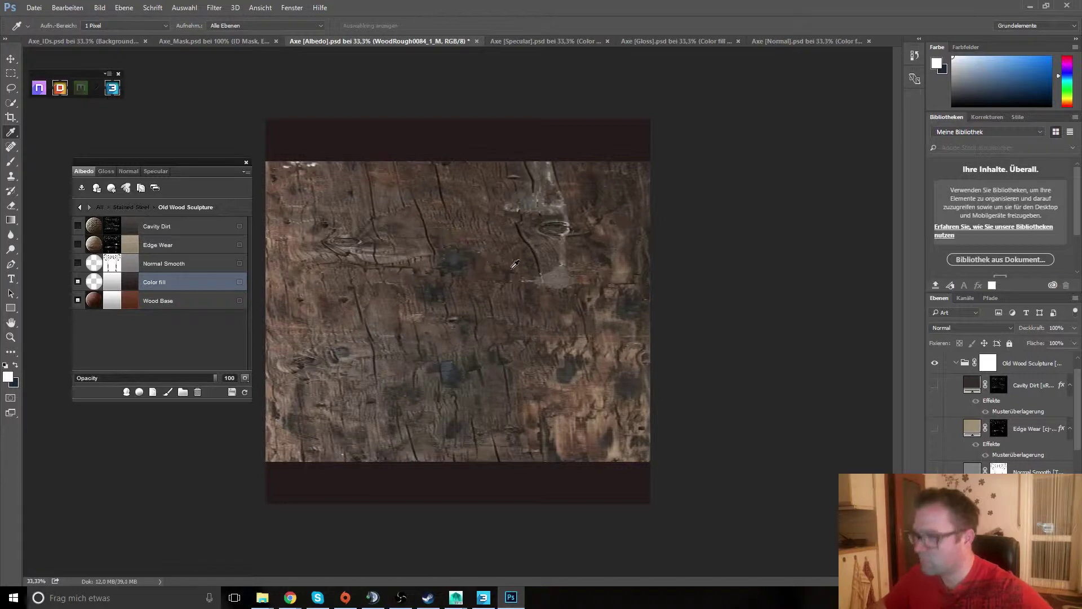
- Tilt the wood texture to about 95°, narrow it to about 242% width, and drag a copy beside it
key(ctrl+t)
drag(434, 144, 475, 143)
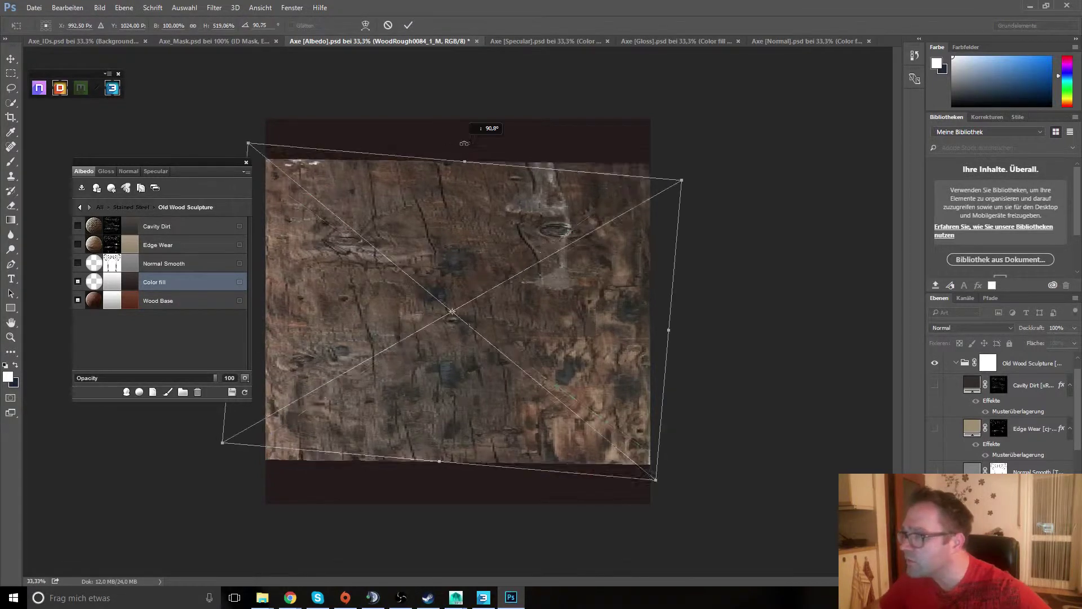
key(Return)
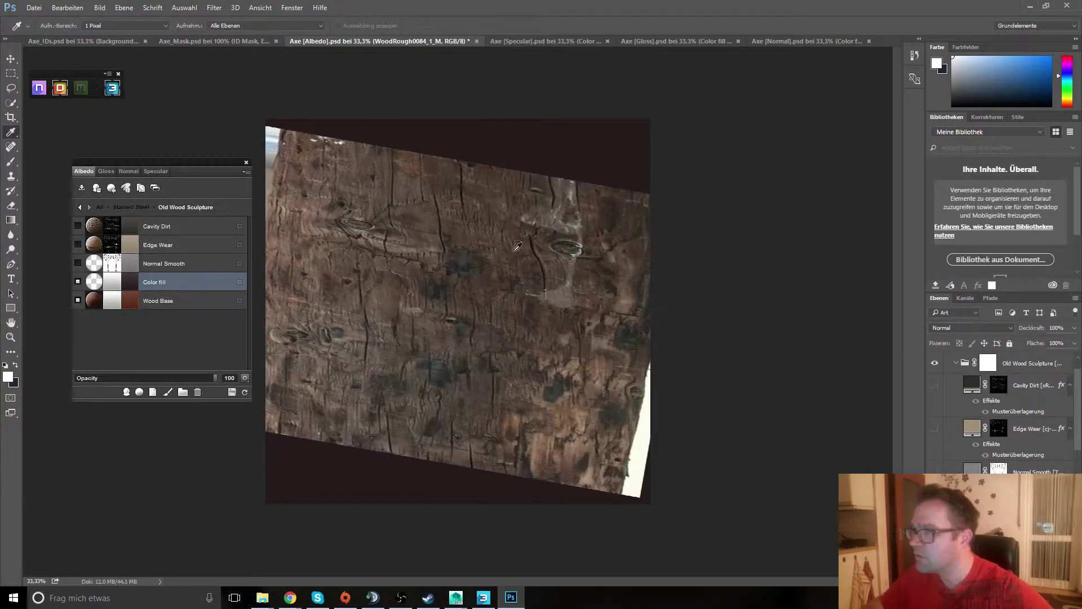
key(ctrl+t)
drag(667, 347, 436, 331)
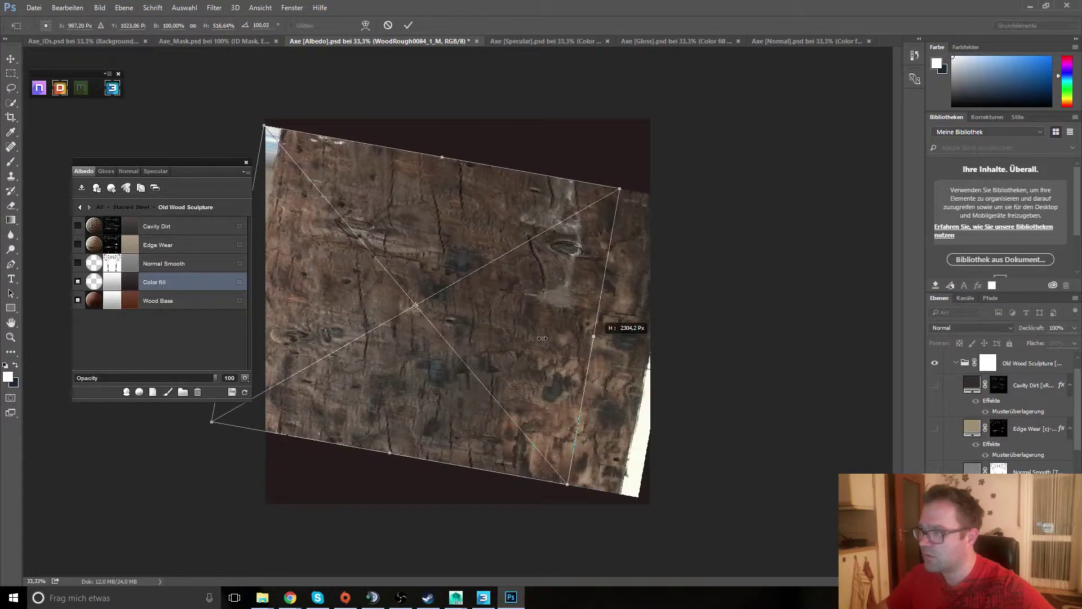
drag(418, 132, 405, 130)
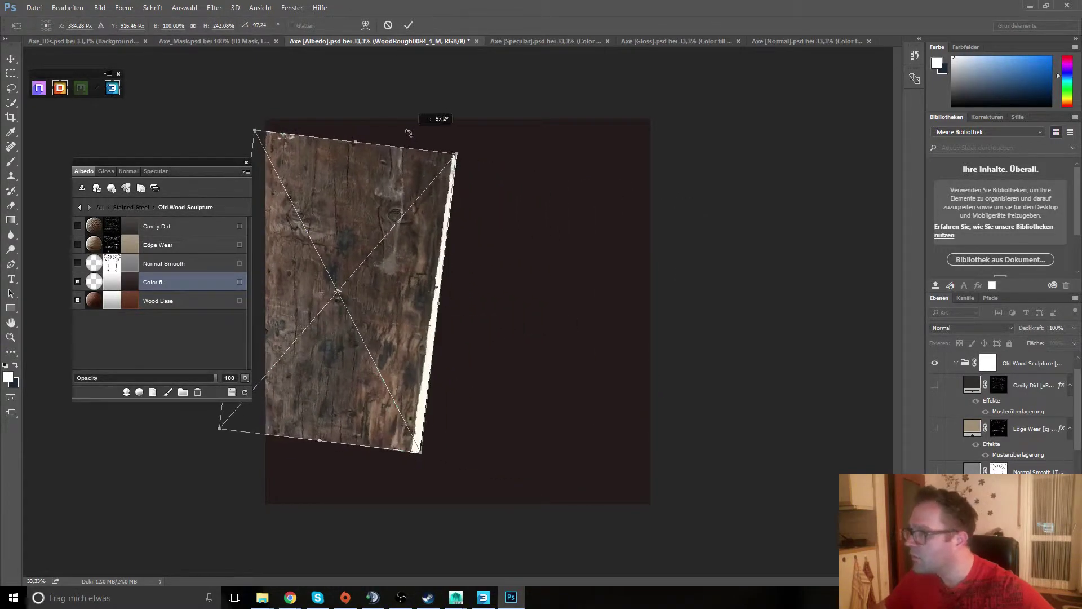
key(Return)
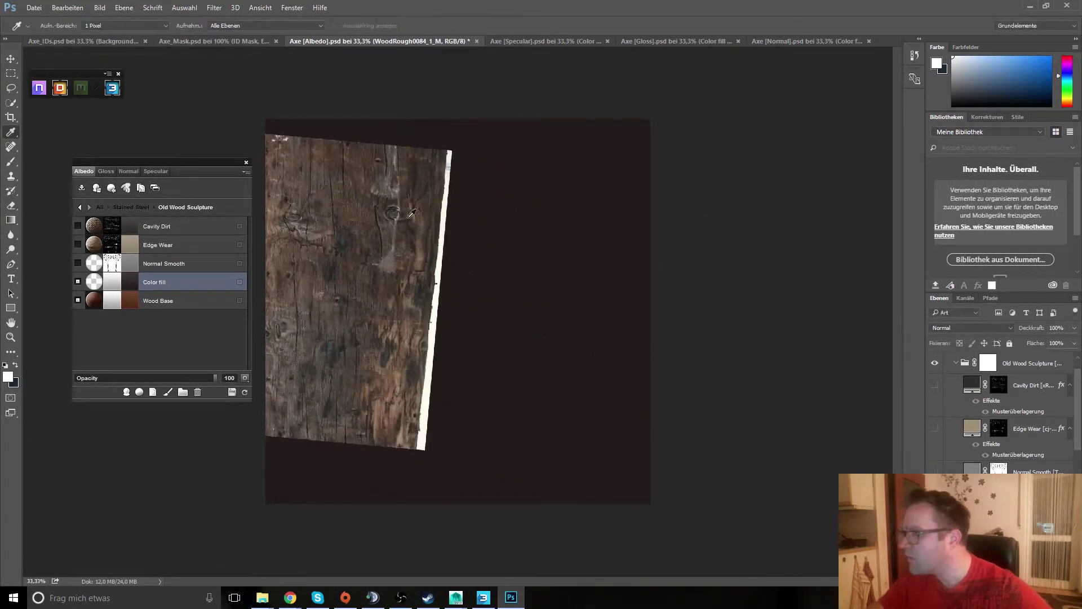
key(v)
drag(391, 263, 493, 270)
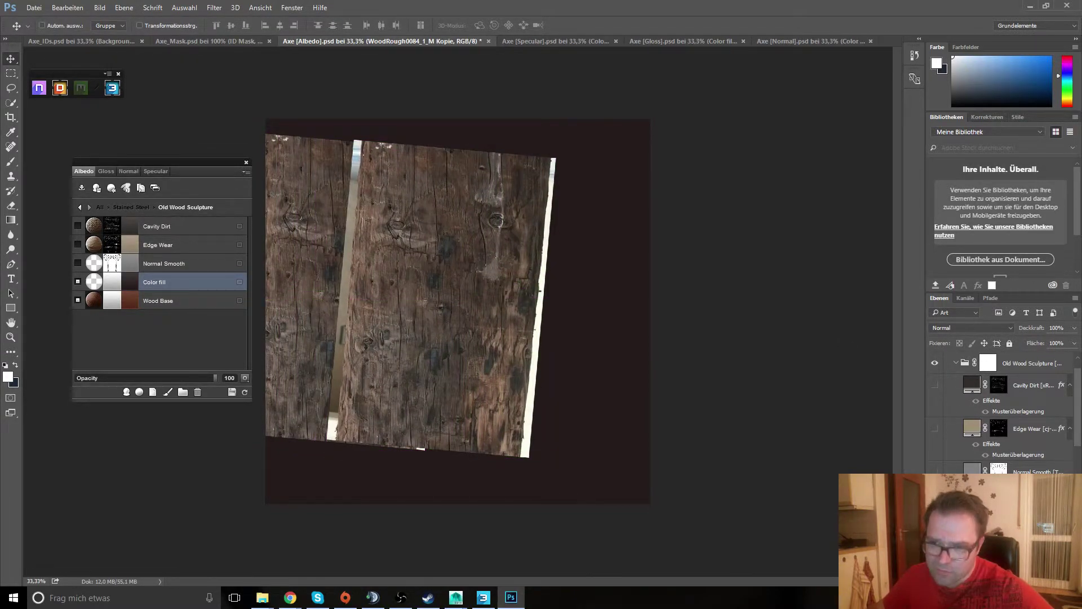
- Rasterize the wood layer and replace the duplicate with a fresh copy beside the original
right_click(1006, 507)
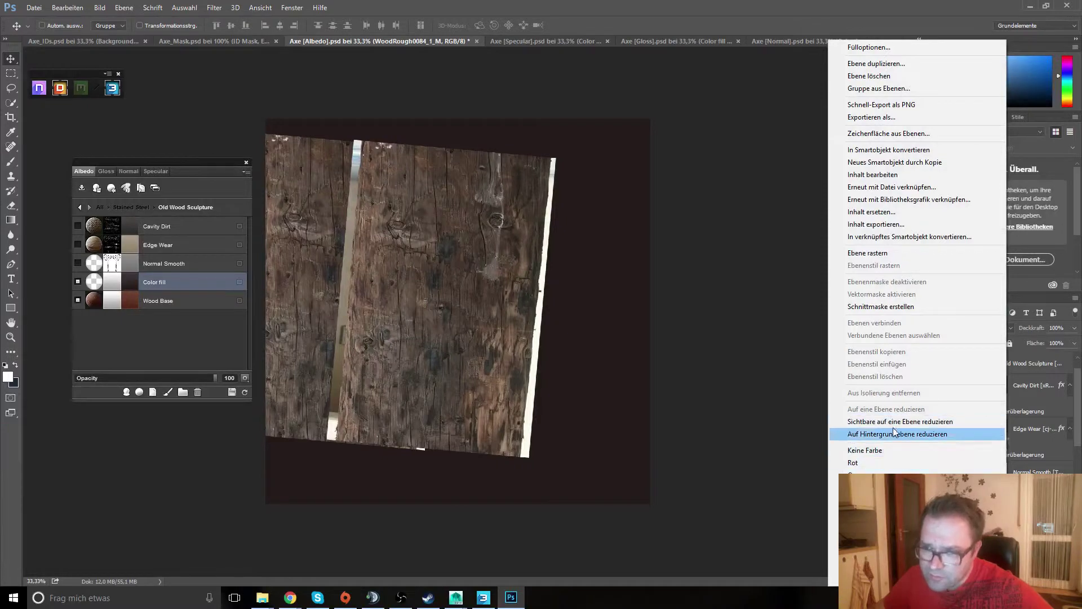
click(901, 252)
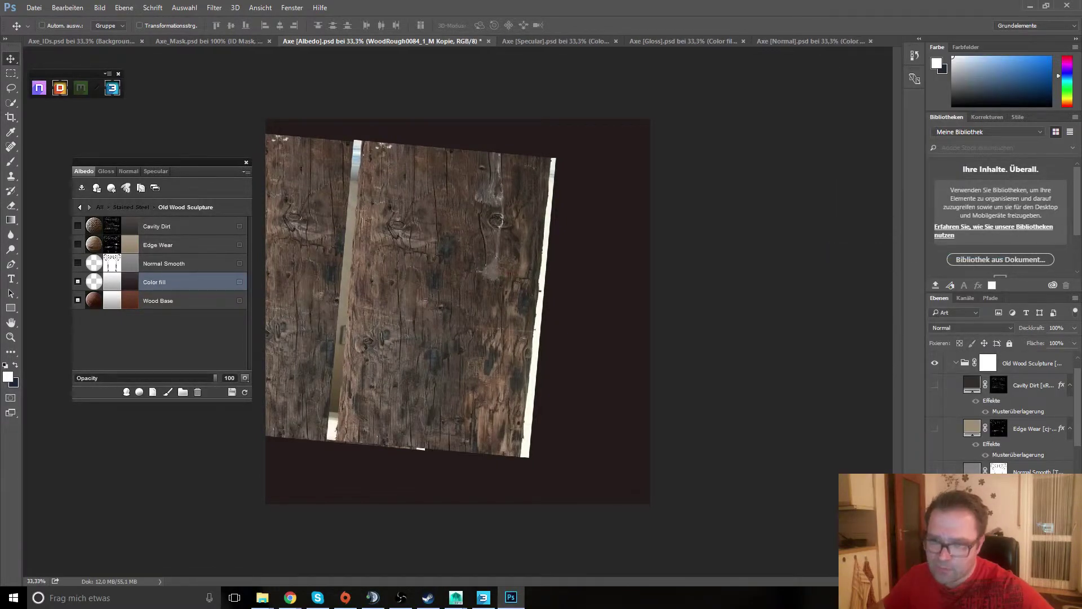
key(Delete)
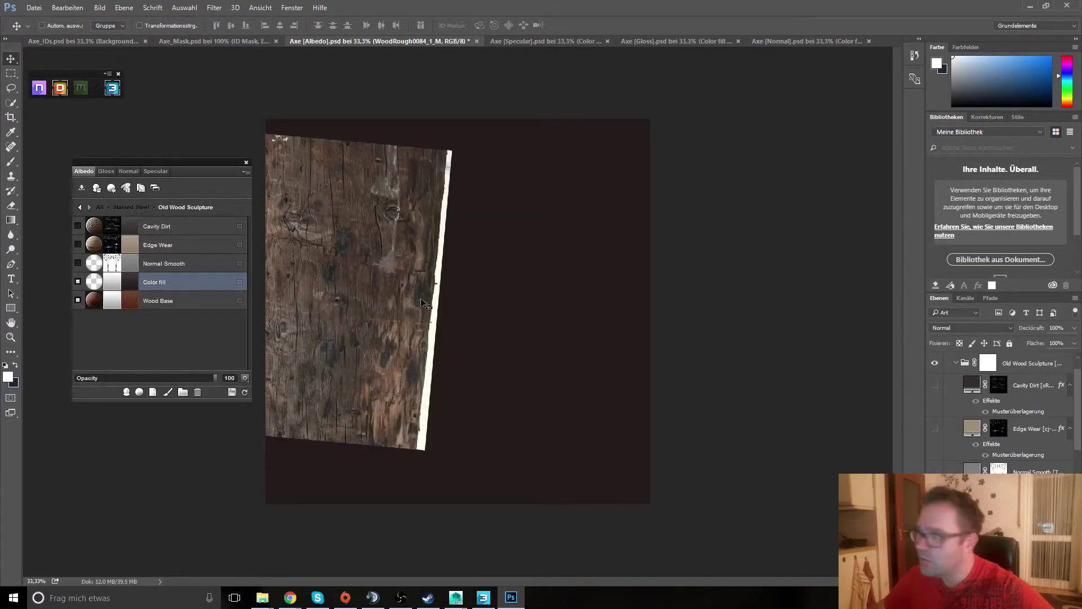
drag(359, 293, 461, 300)
- Erase the bright seam between the two planks with a soft 92 px, 0% hardness eraser
key(e)
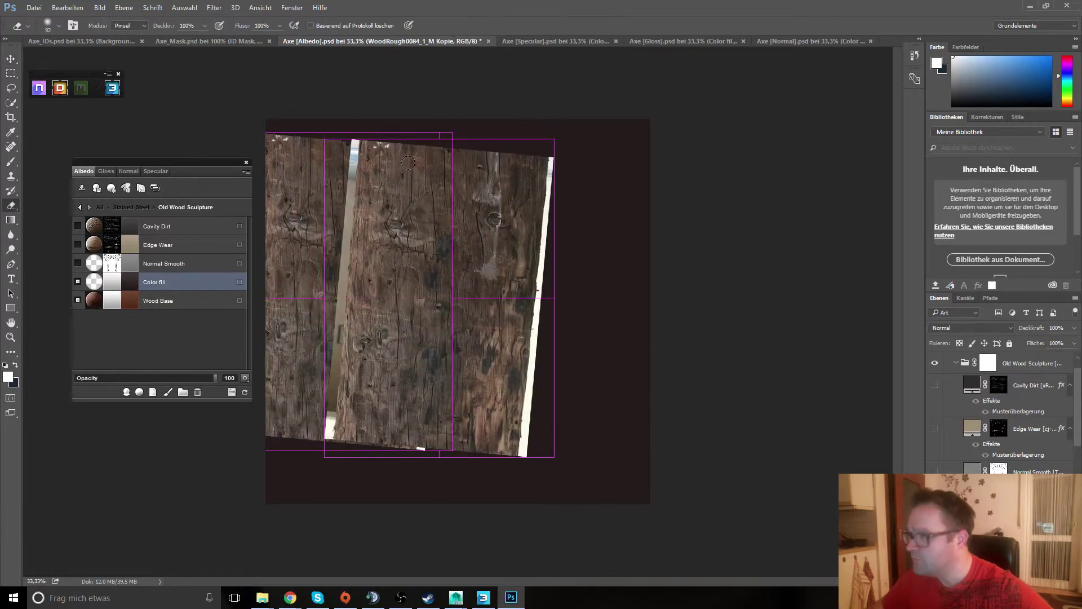
drag(355, 168, 363, 159)
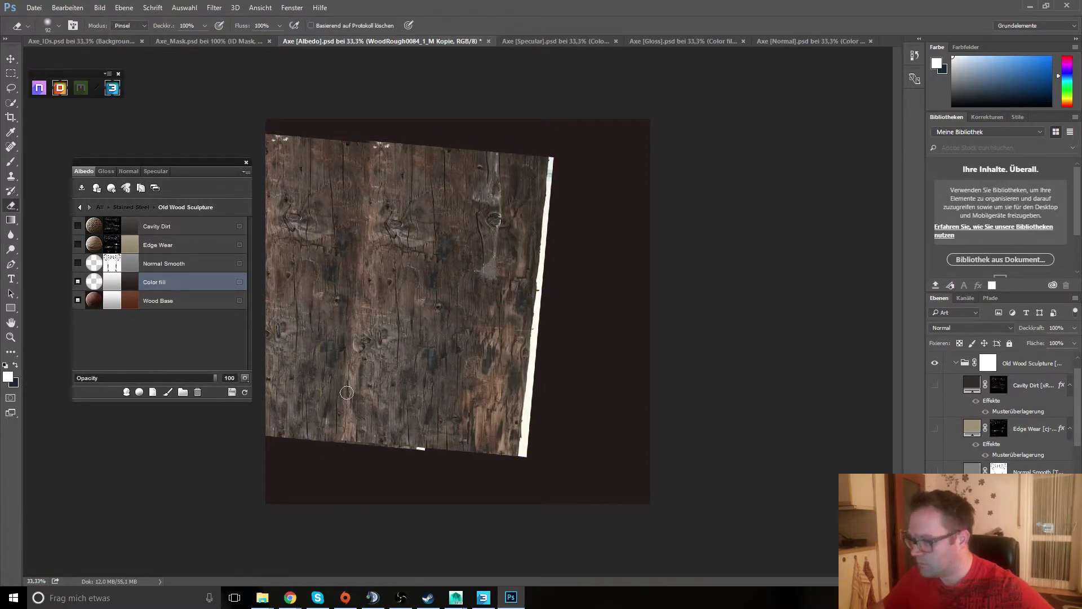
right_click(359, 367)
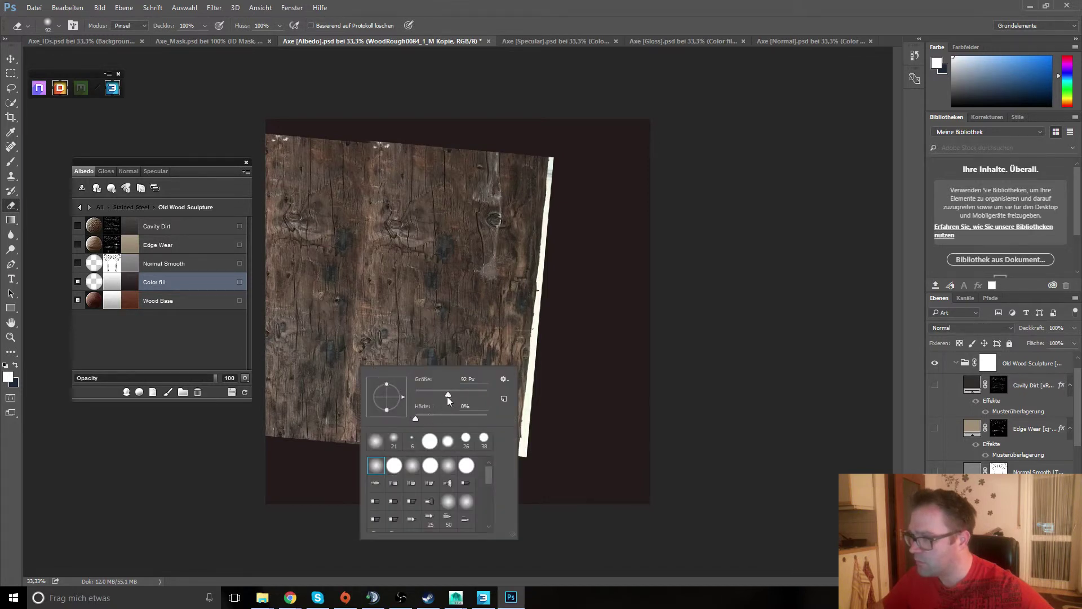
drag(386, 134, 337, 447)
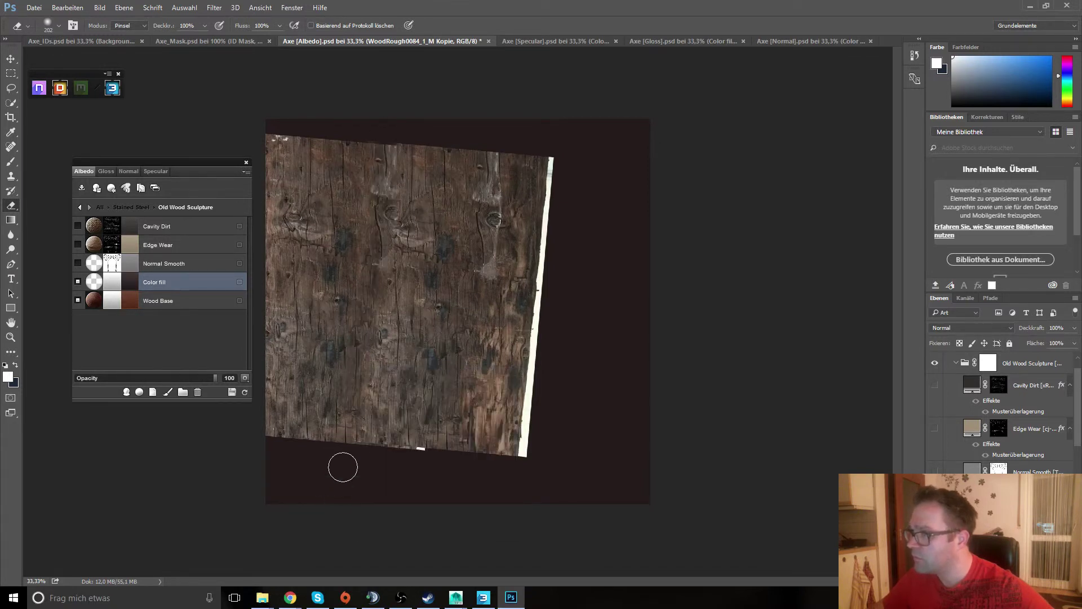